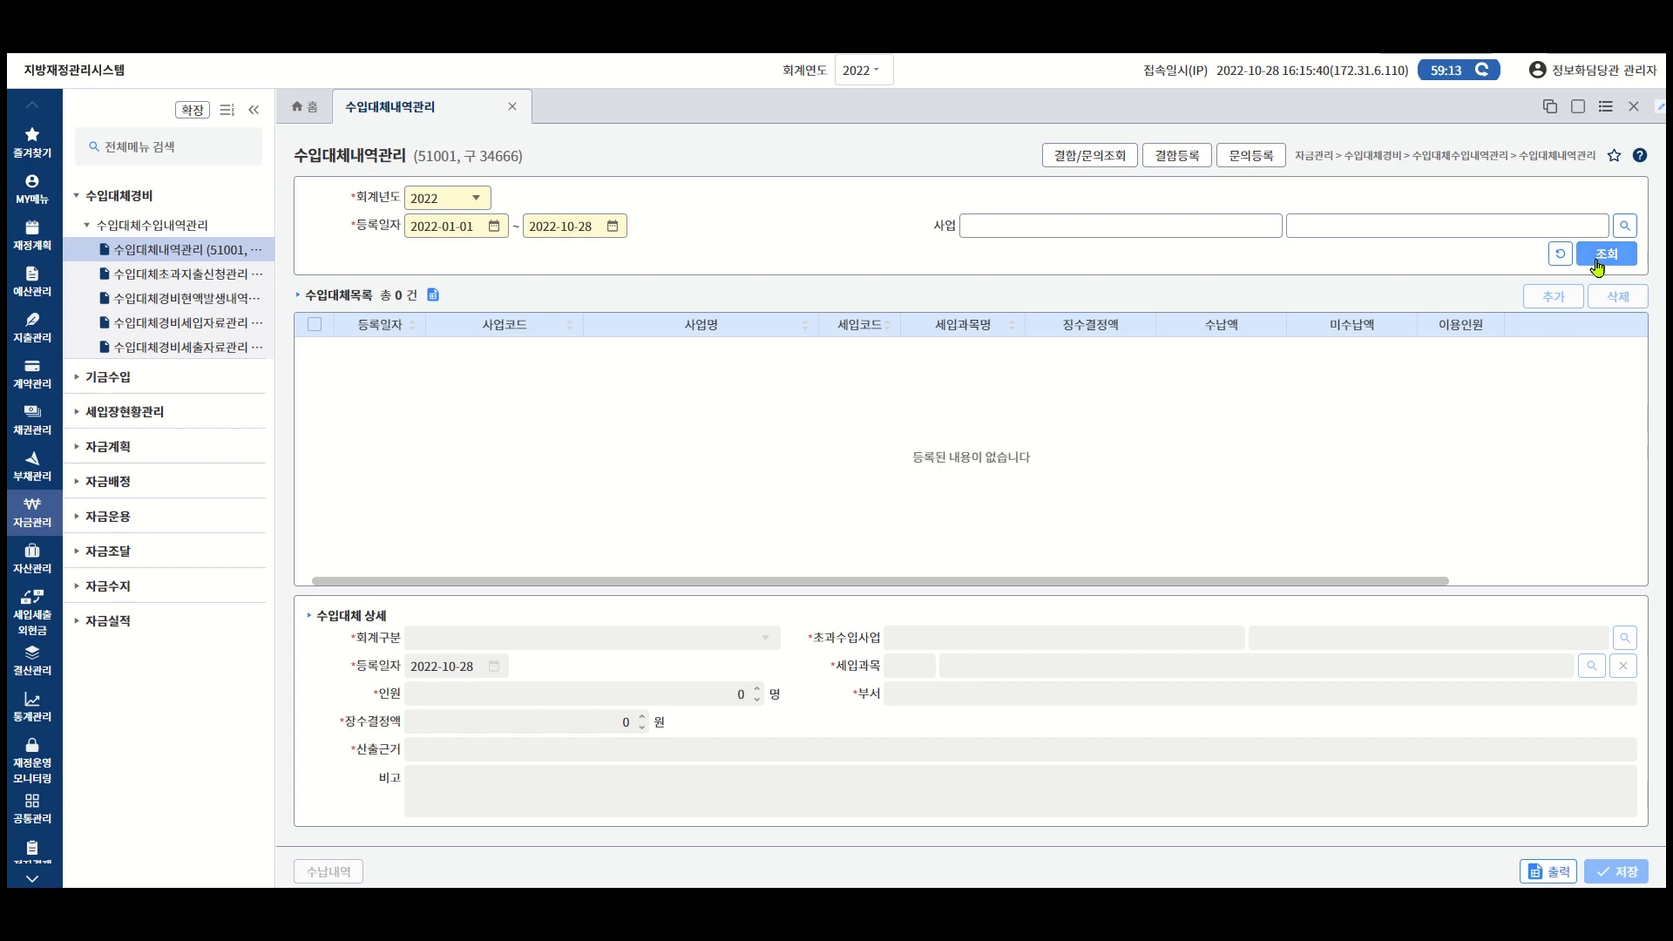
Query the 2022 수입대체목록 and start a new entry with 일반회계 as its 회계구분.
{"action": "left_click", "coordinate": [1601, 254]}
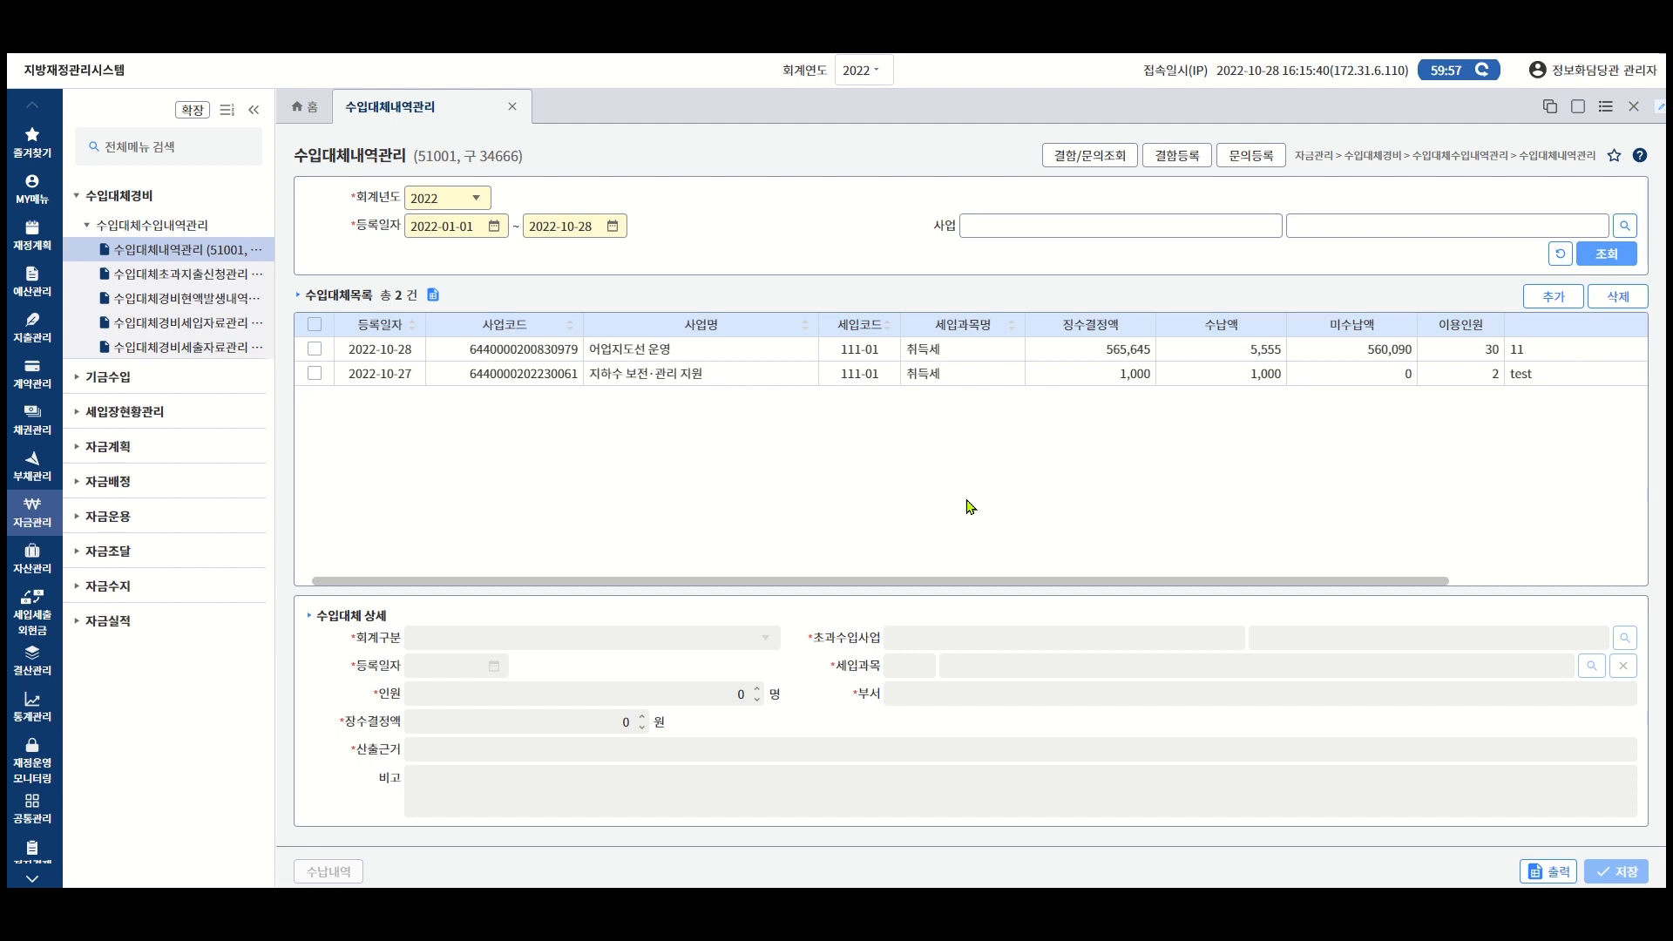
{"action": "left_click", "coordinate": [1540, 303]}
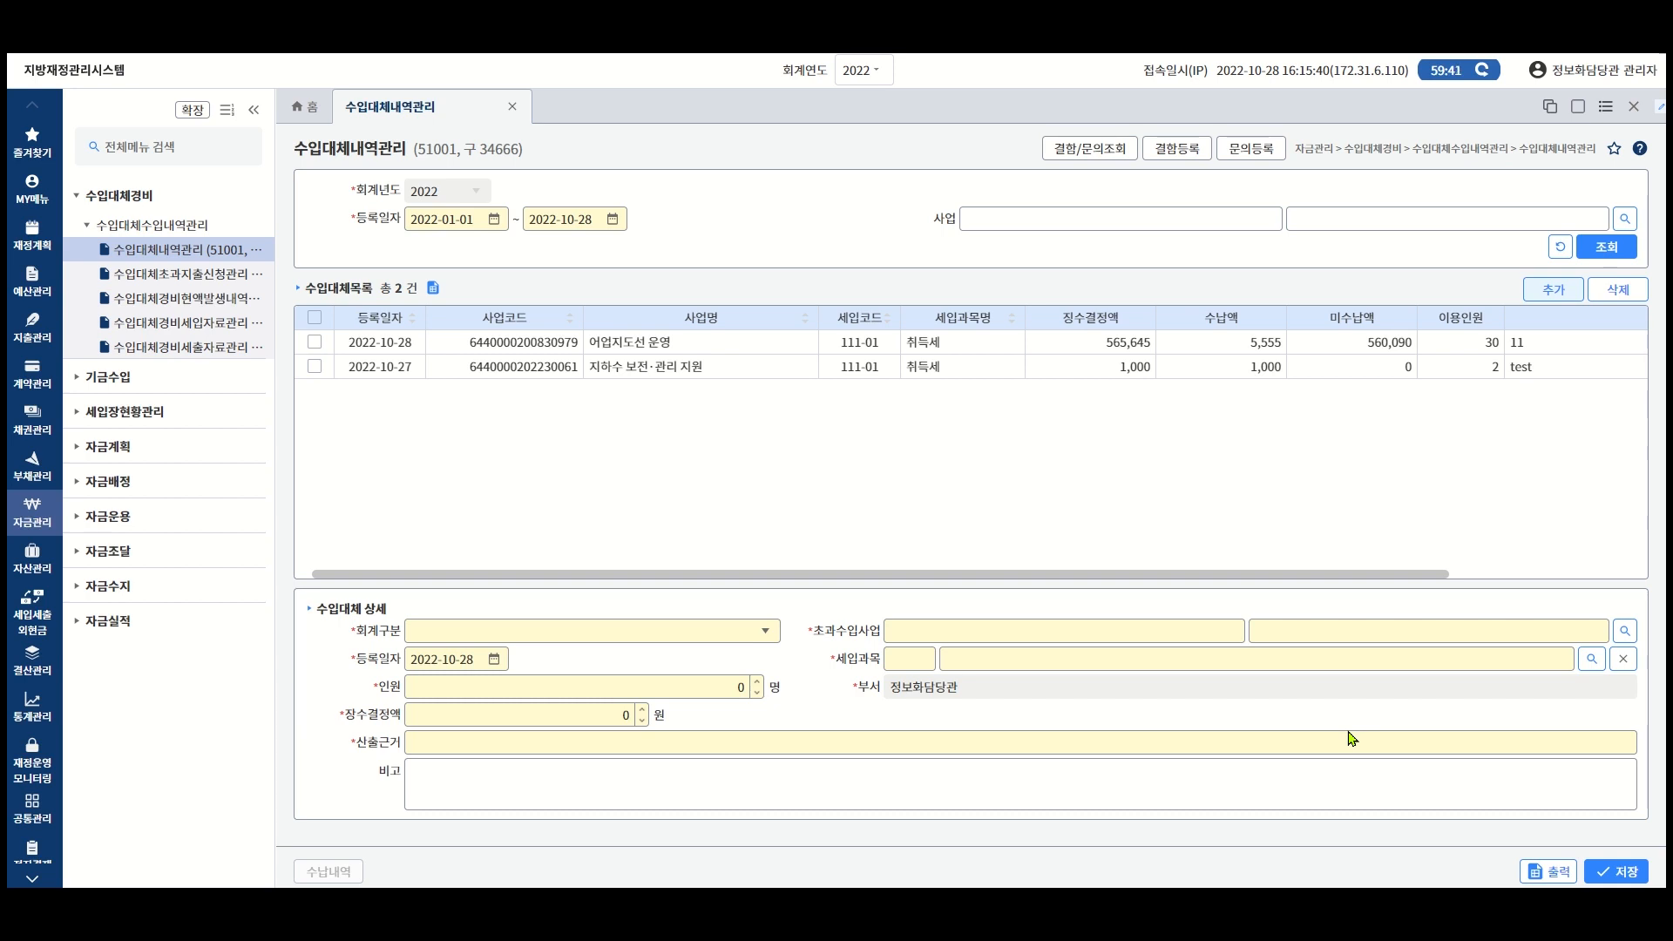
{"action": "left_click", "coordinate": [766, 631]}
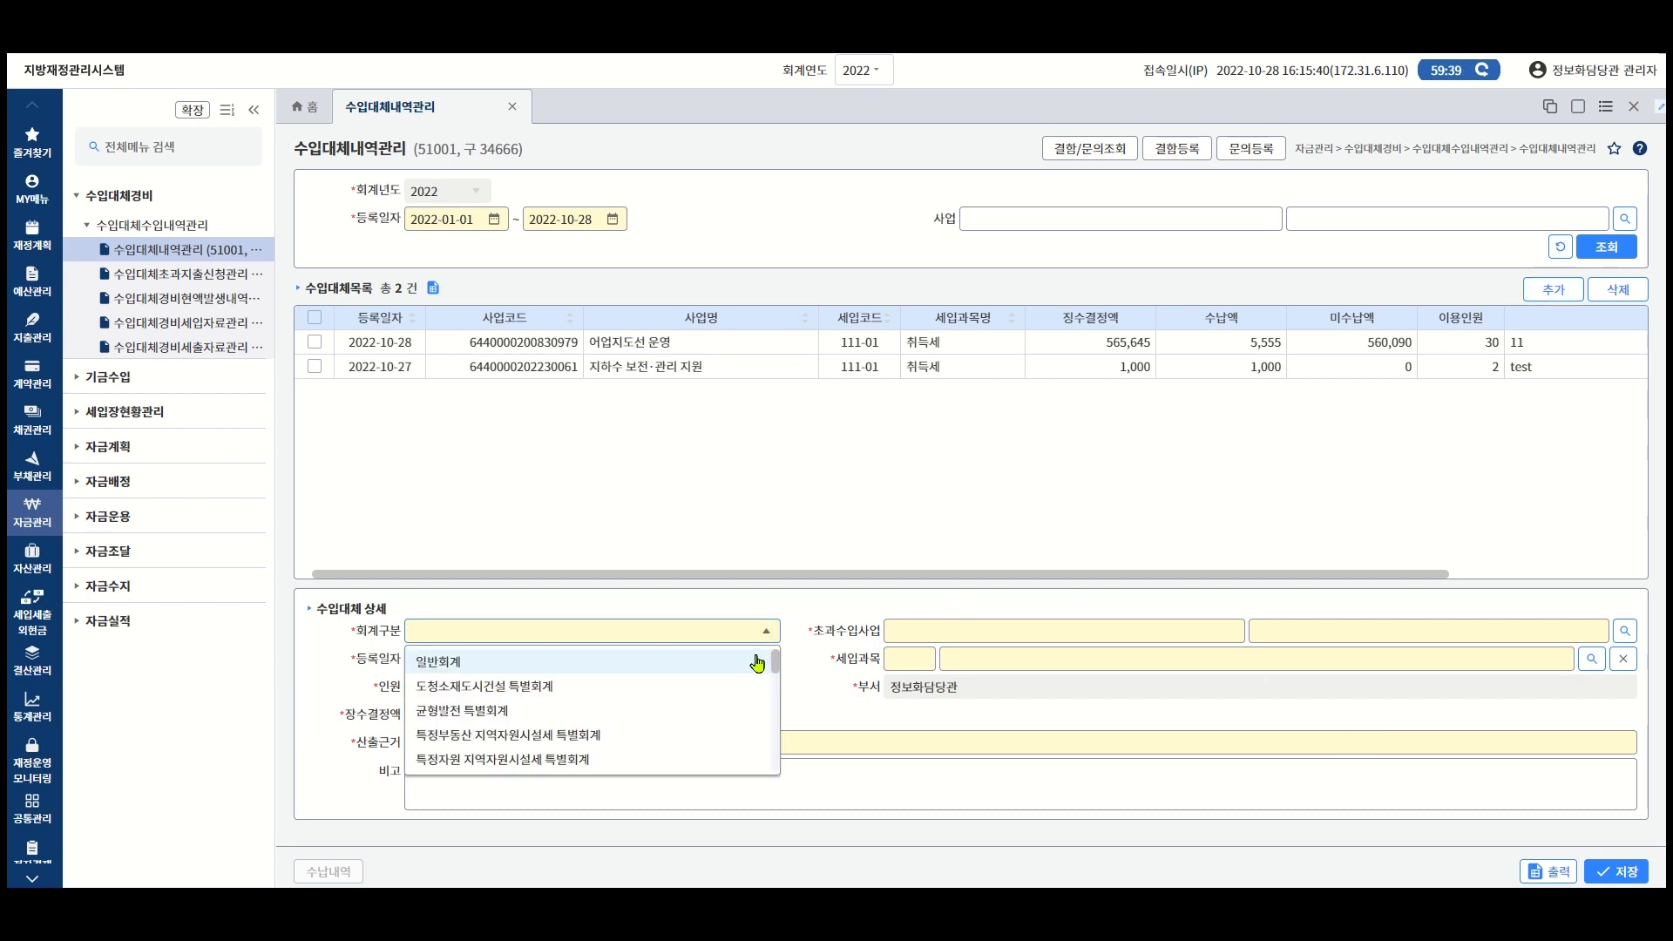
{"action": "left_click", "coordinate": [757, 662]}
Assign the 초과수입사업 어업지도선 운영, searched without department filters, and the 세입과목 11101 취득세 to the new entry.
{"action": "left_click", "coordinate": [1625, 632]}
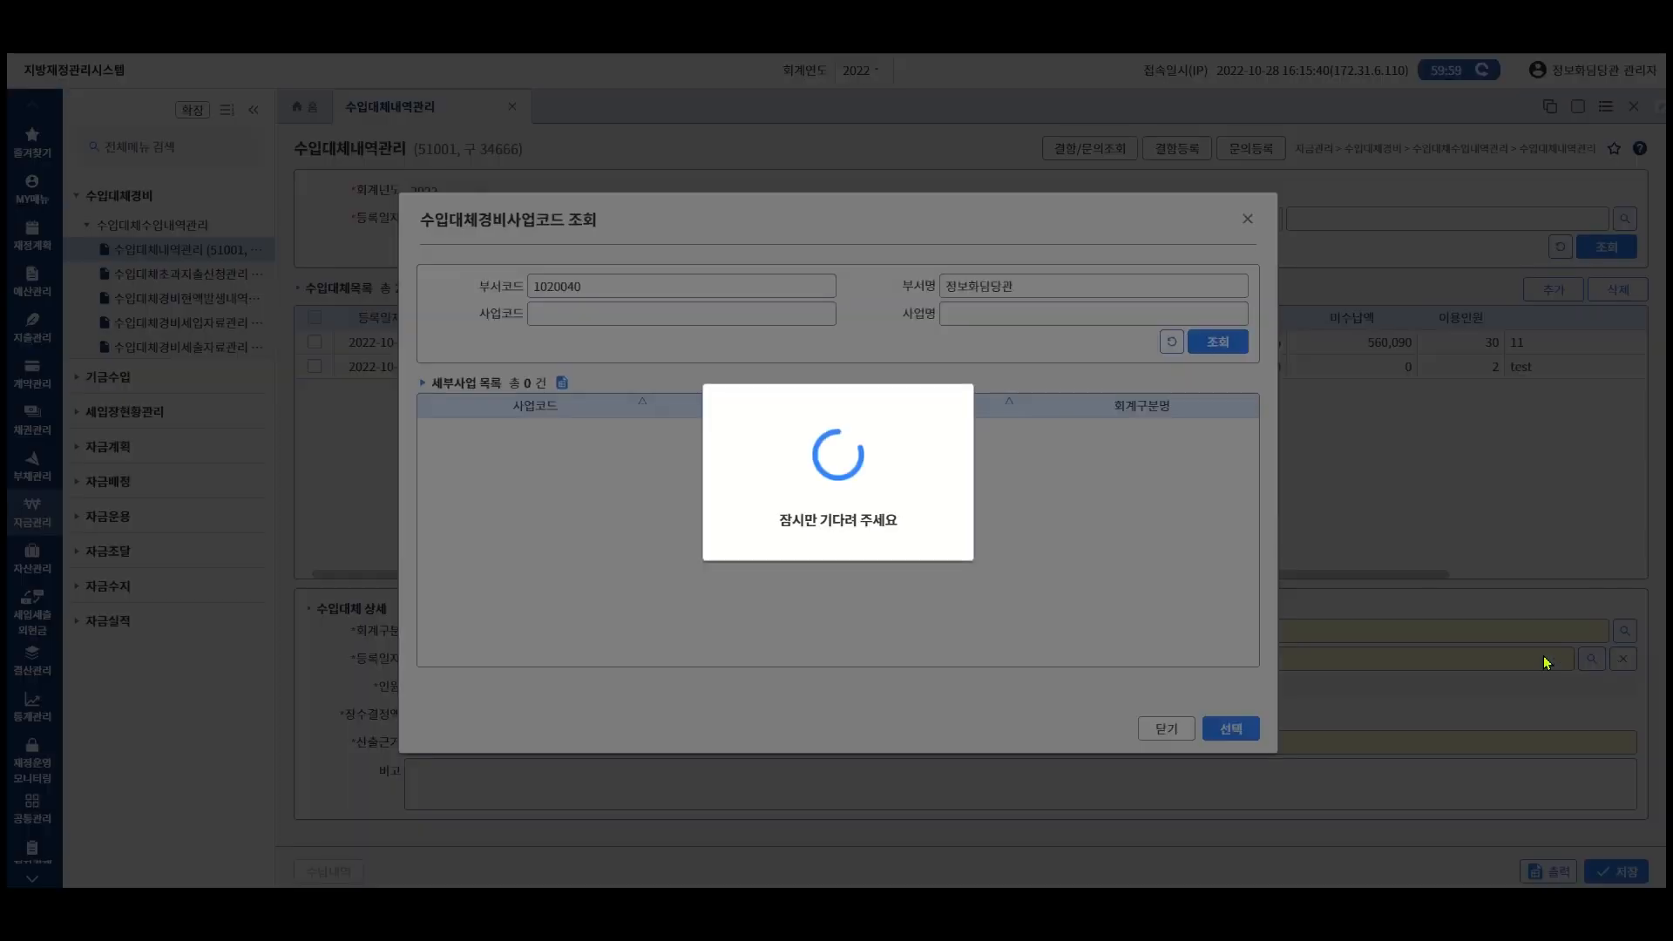
{"action": "left_click_drag", "start_coordinate": [1064, 290], "coordinate": [851, 298]}
{"action": "key", "text": "BackSpace"}
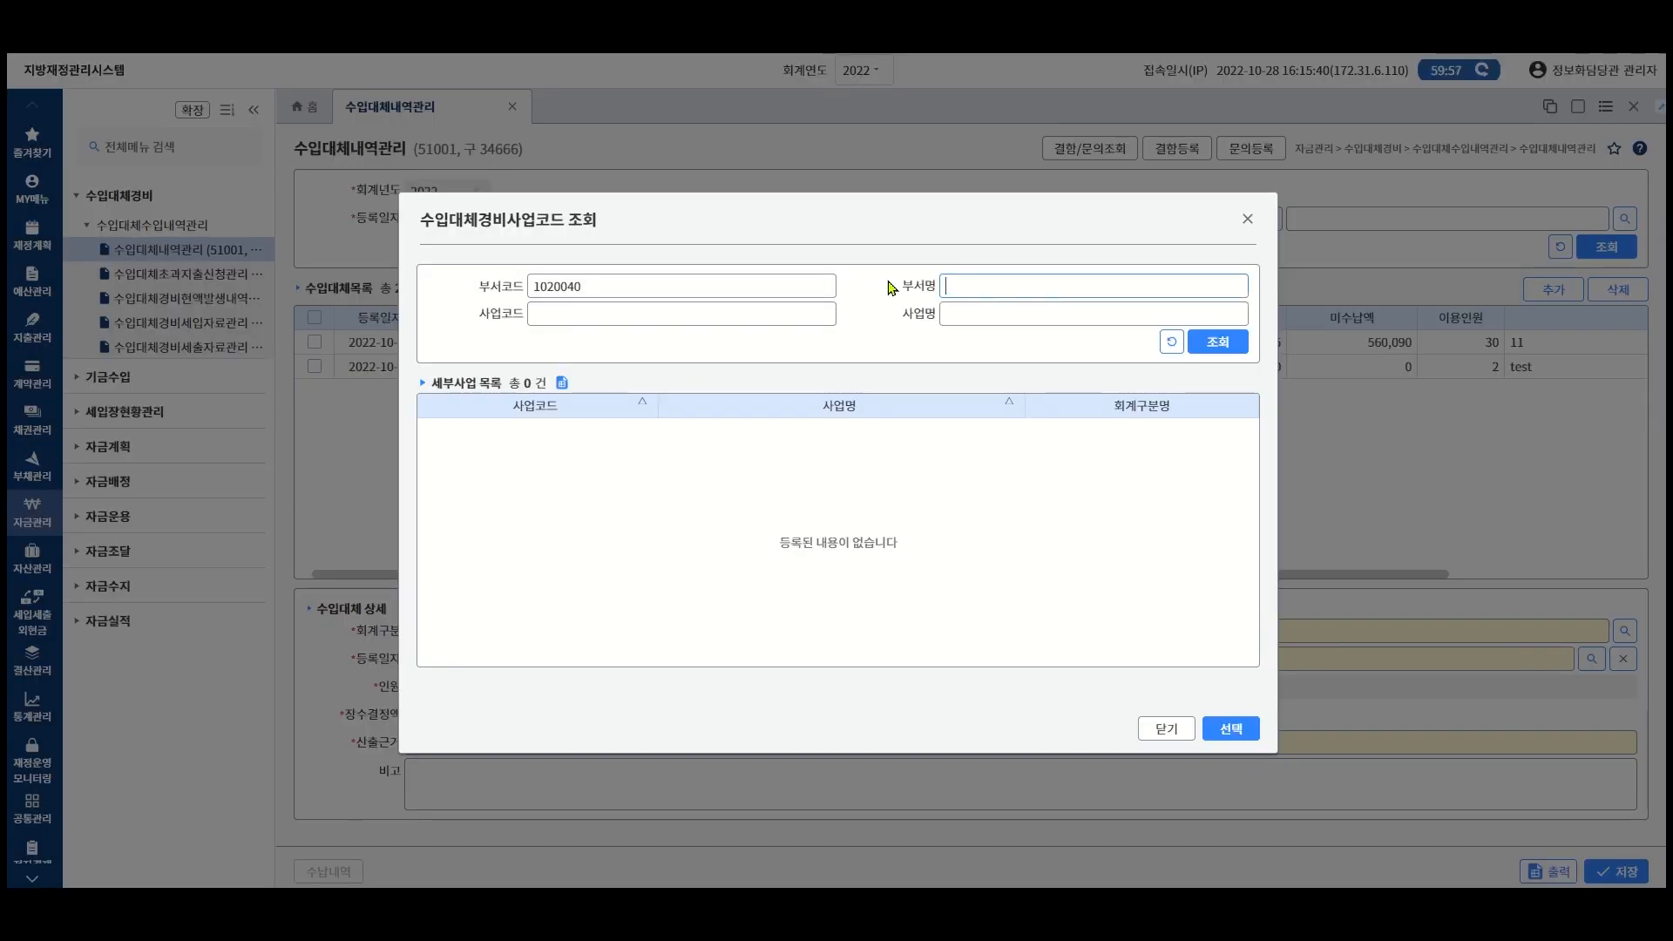
{"action": "double_click", "coordinate": [773, 288]}
{"action": "key", "text": "BackSpace"}
{"action": "left_click", "coordinate": [1244, 342]}
{"action": "double_click", "coordinate": [1153, 426]}
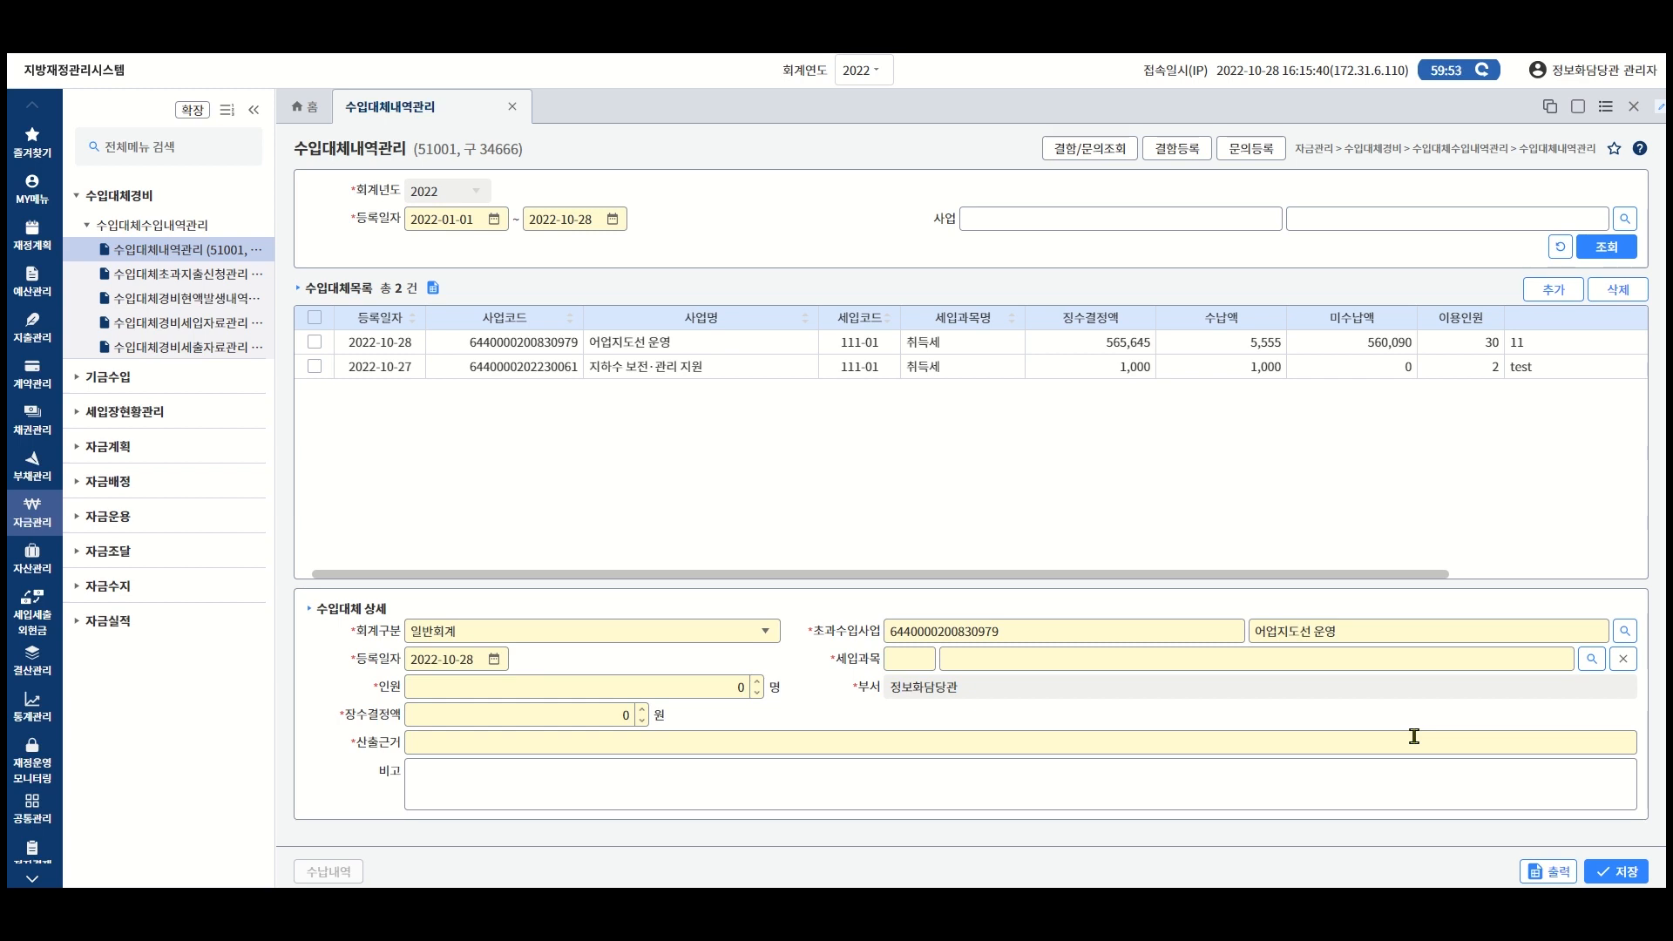
{"action": "left_click", "coordinate": [1601, 664]}
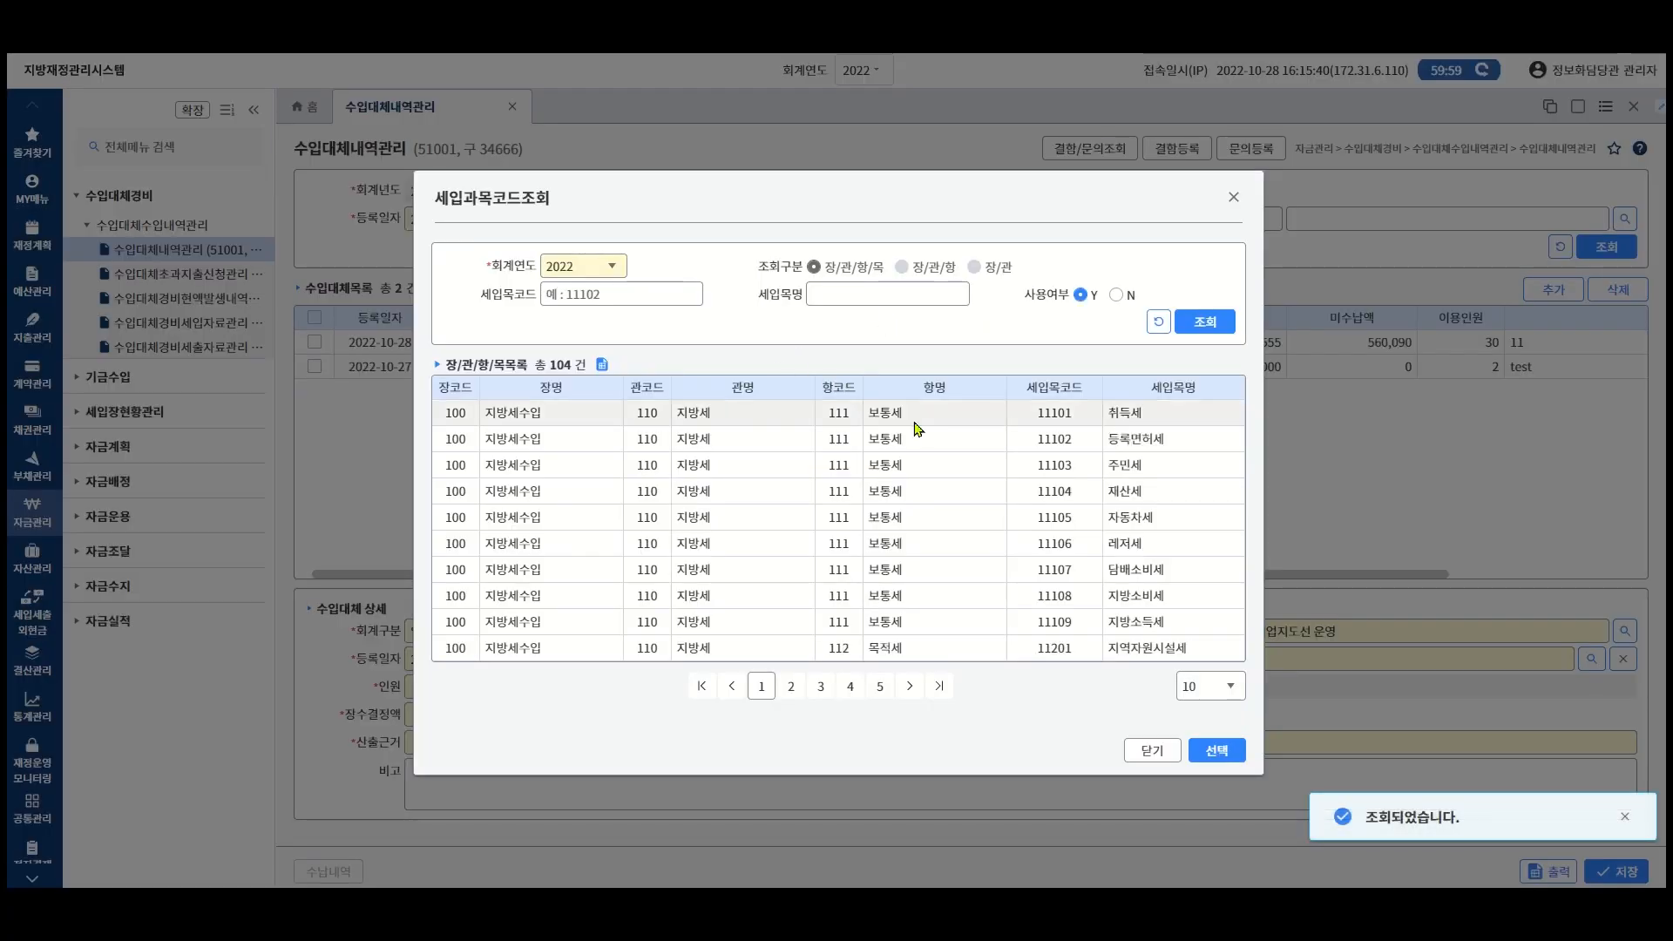
{"action": "double_click", "coordinate": [919, 413]}
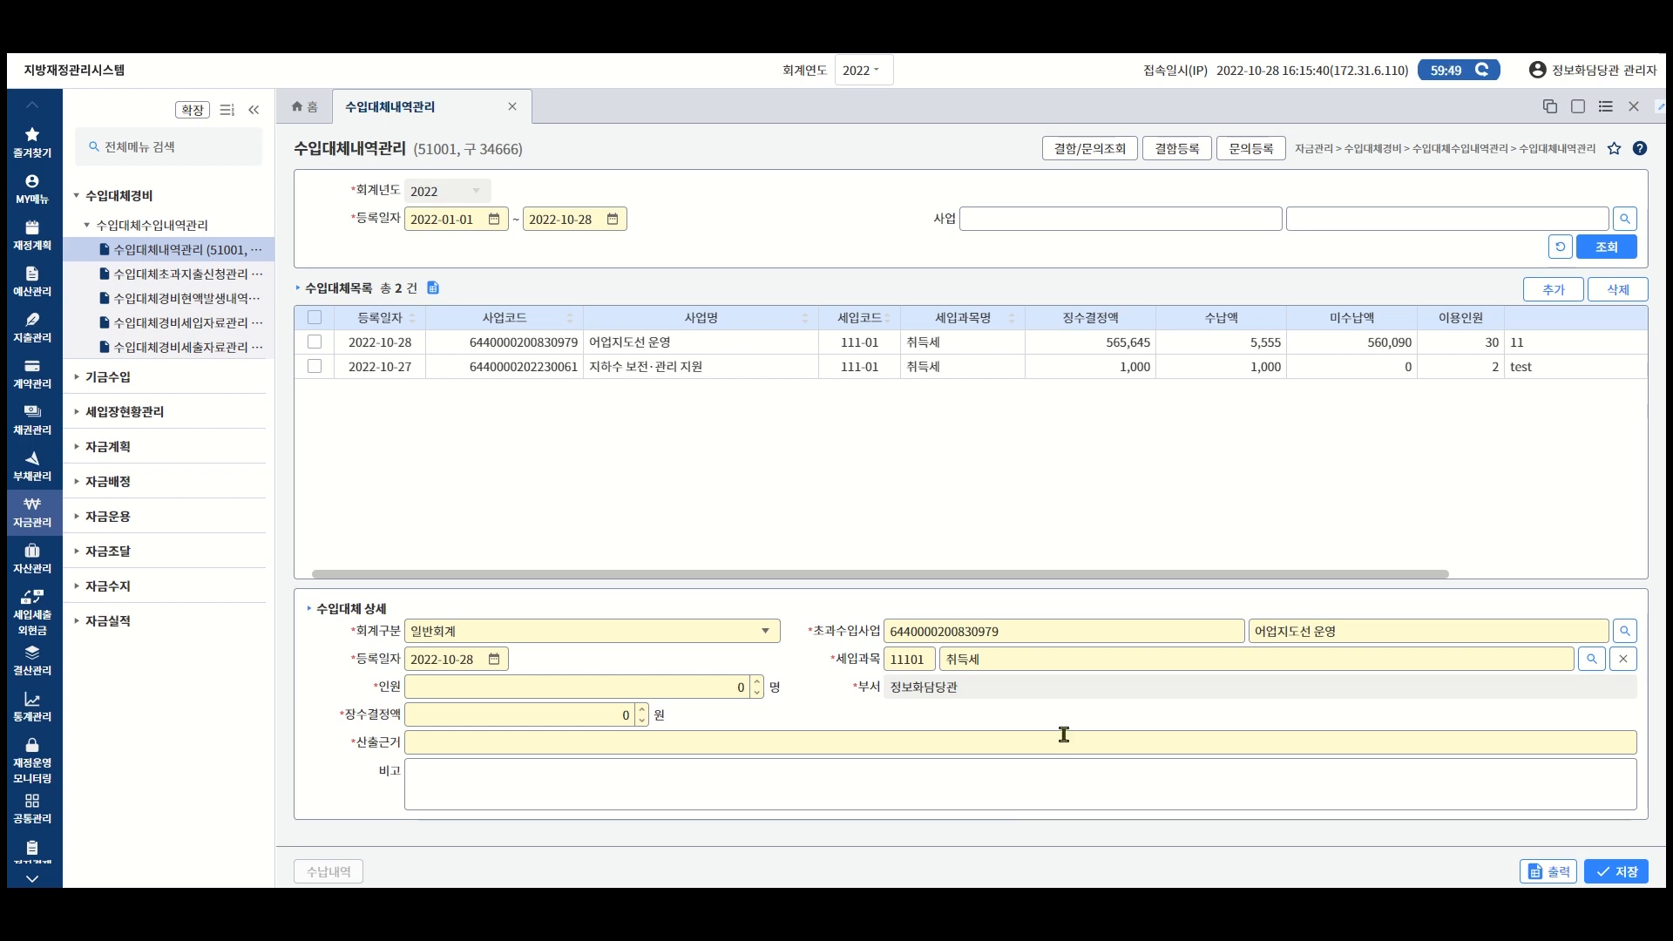
Set the new entry's 인원 to 30 and its 징수결정액 to 500,000,000 won.
{"action": "left_click", "coordinate": [739, 682]}
{"action": "type", "text": "30"}
{"action": "left_click", "coordinate": [549, 722]}
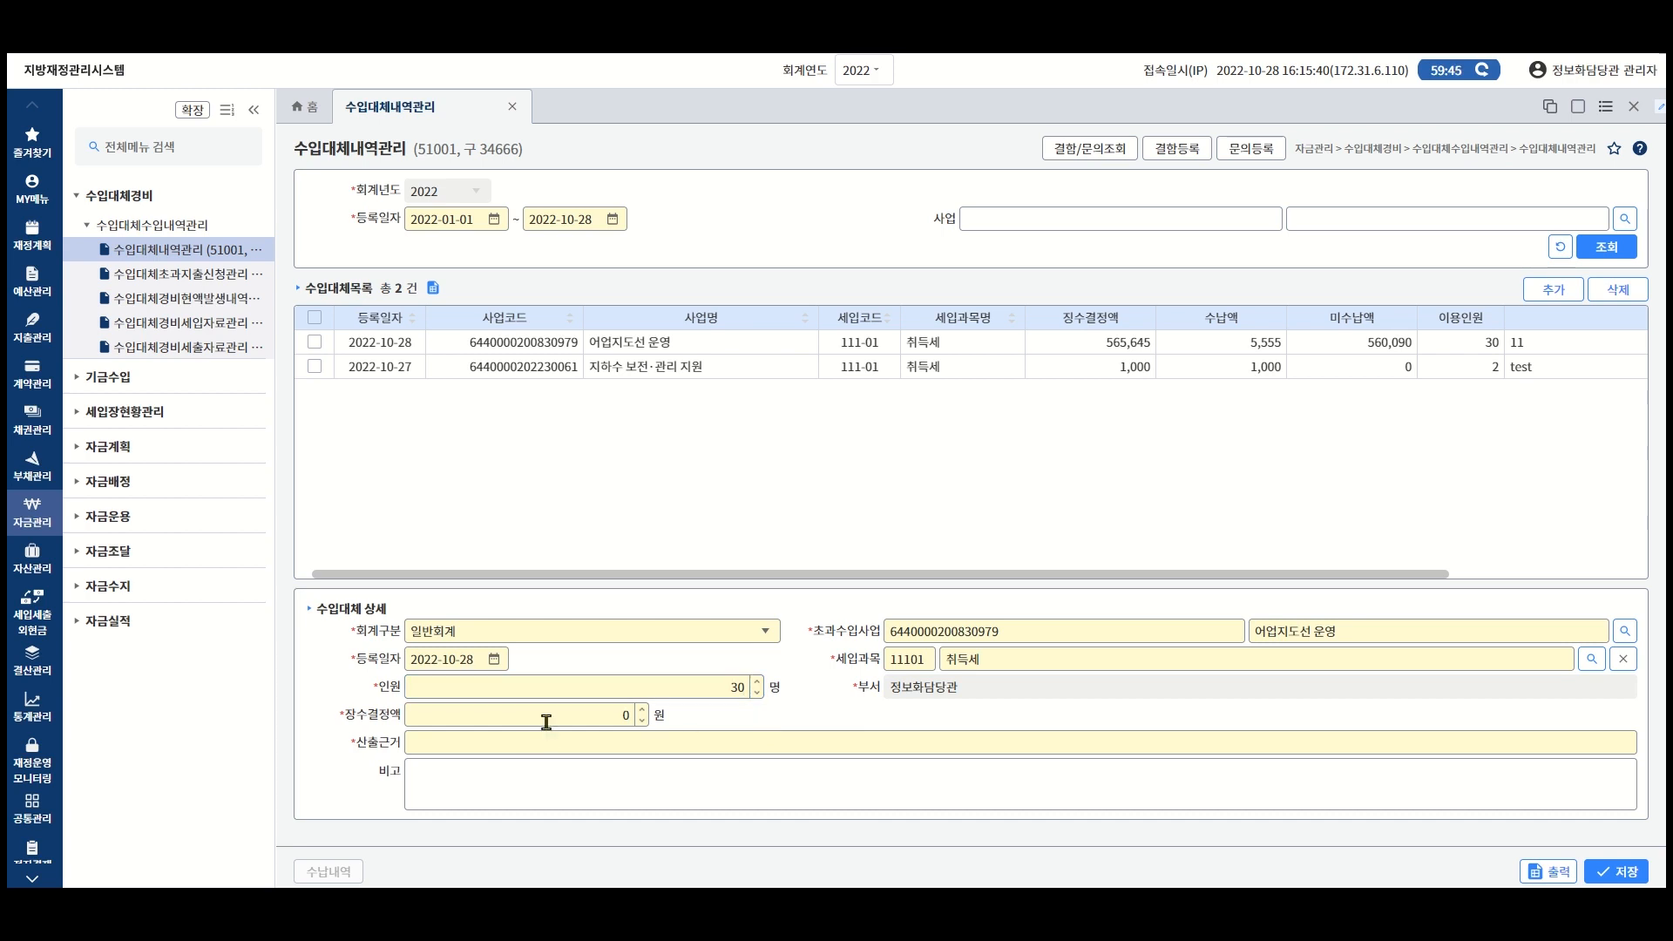
{"action": "type", "text": "500000000"}
Enter "산출근거를 입력하세요" as the 산출근거 and "비고사항을 입력하세요" as the 비고, and save the entry.
{"action": "left_click", "coordinate": [557, 742]}
{"action": "type", "text": "산출근거"}
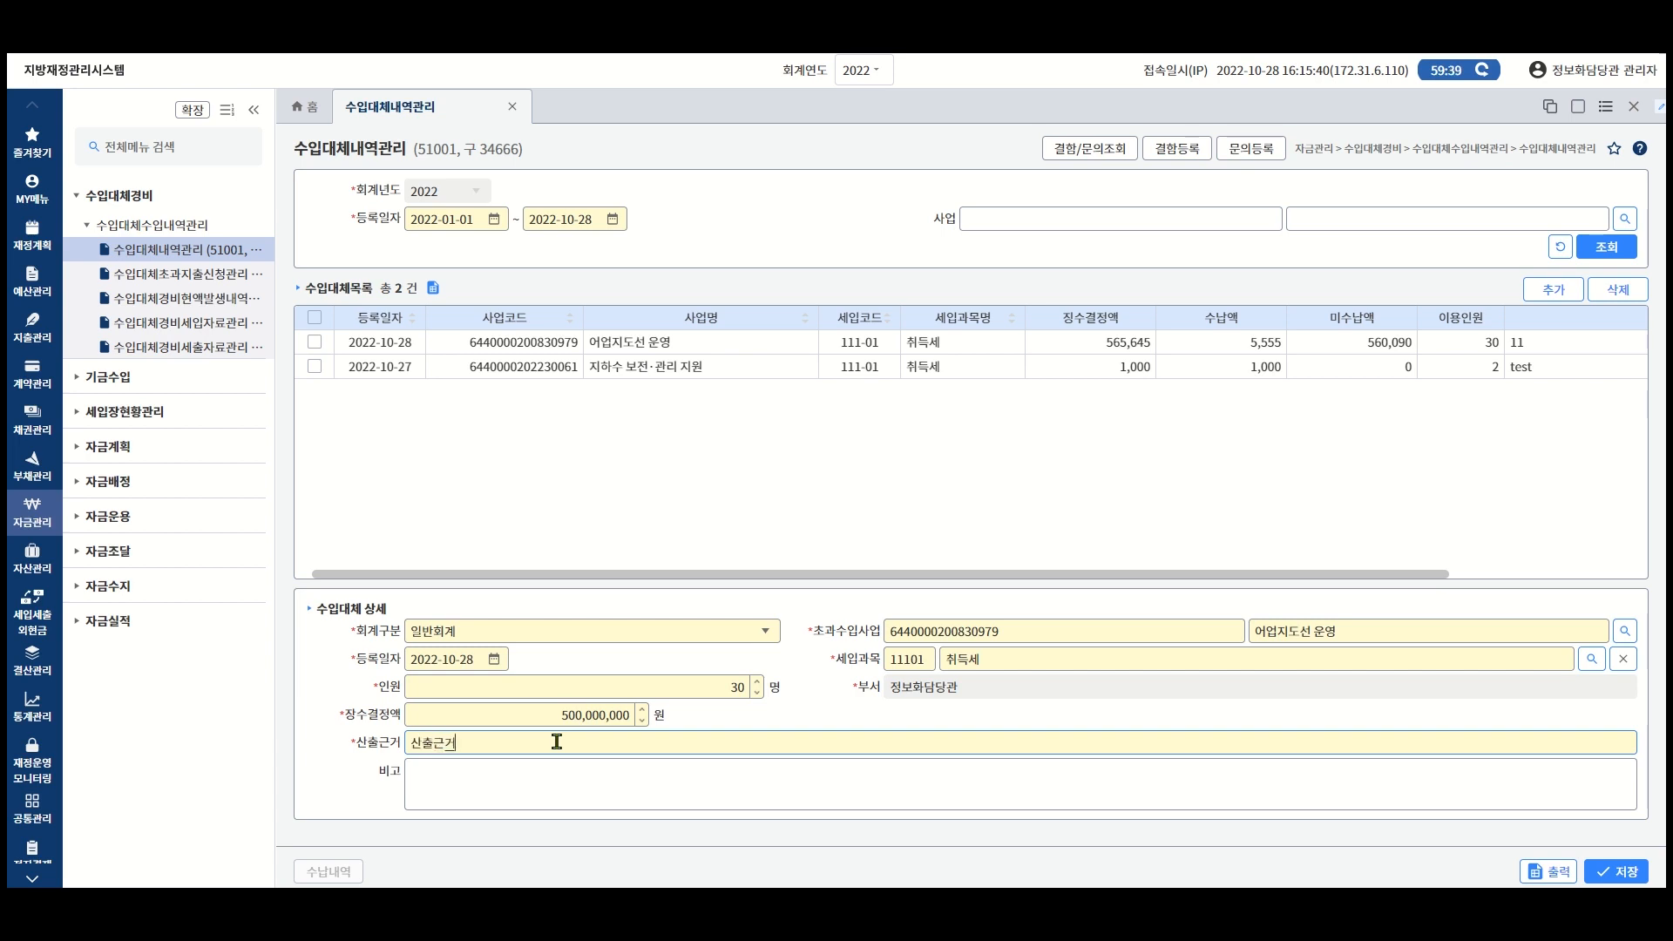
{"action": "type", "text": "를 입ㄹ력하세요"}
{"action": "left_click", "coordinate": [554, 769]}
{"action": "type", "text": "비고"}
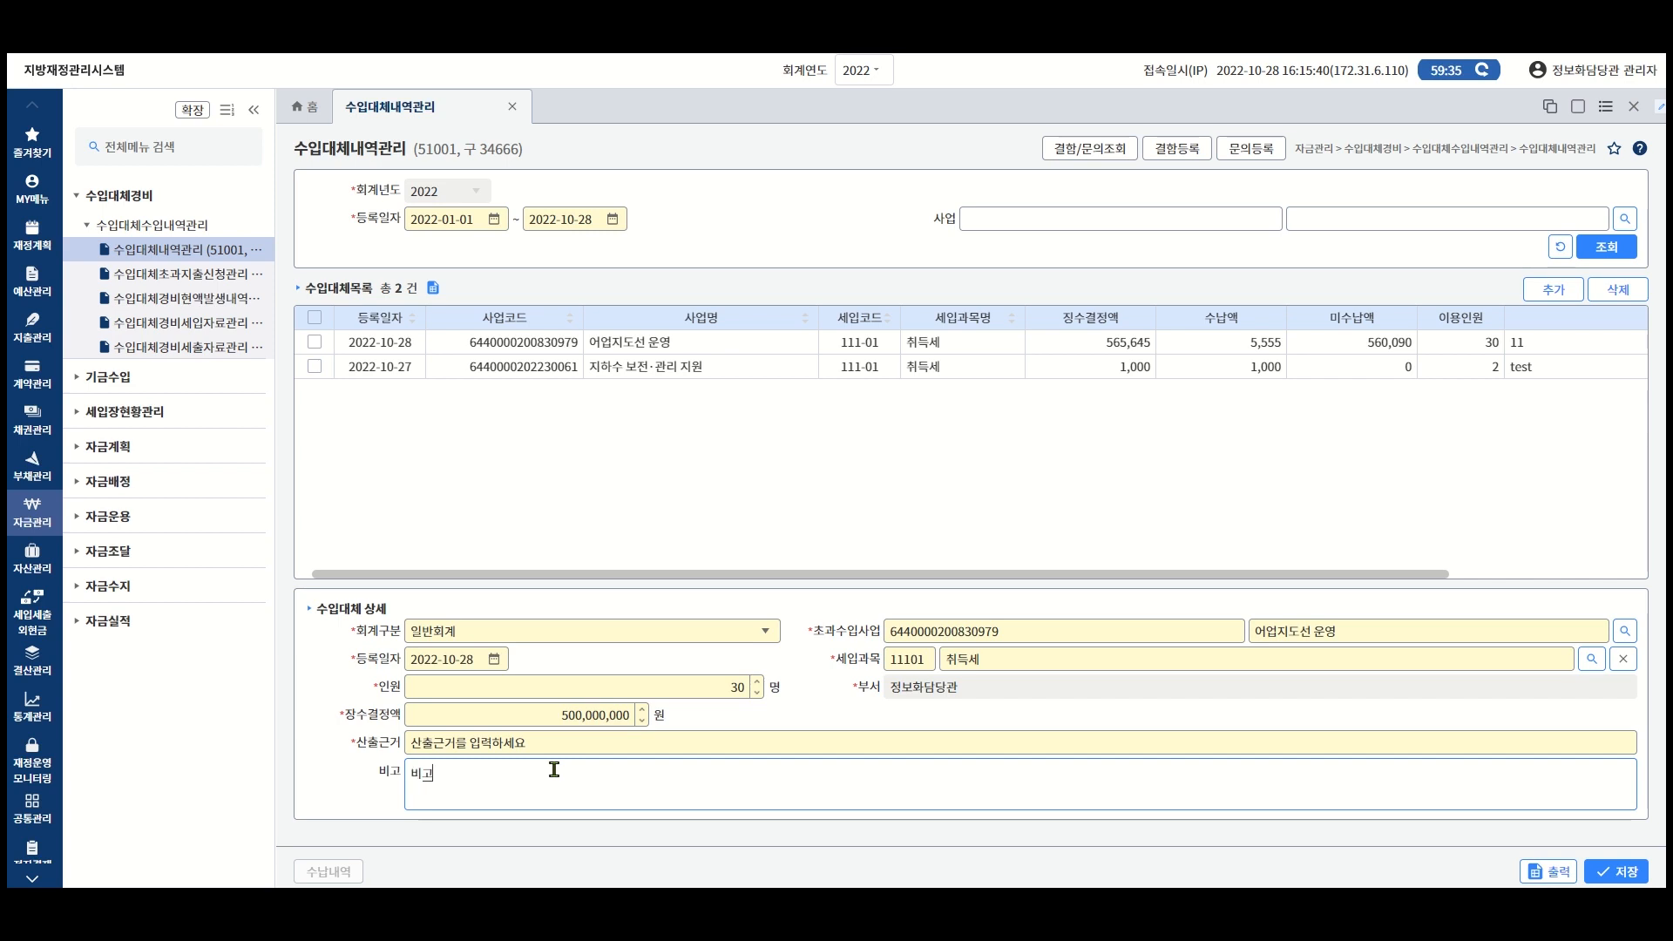
{"action": "type", "text": "사항의 입력하세요"}
{"action": "left_click", "coordinate": [1626, 874]}
{"action": "left_click", "coordinate": [974, 523]}
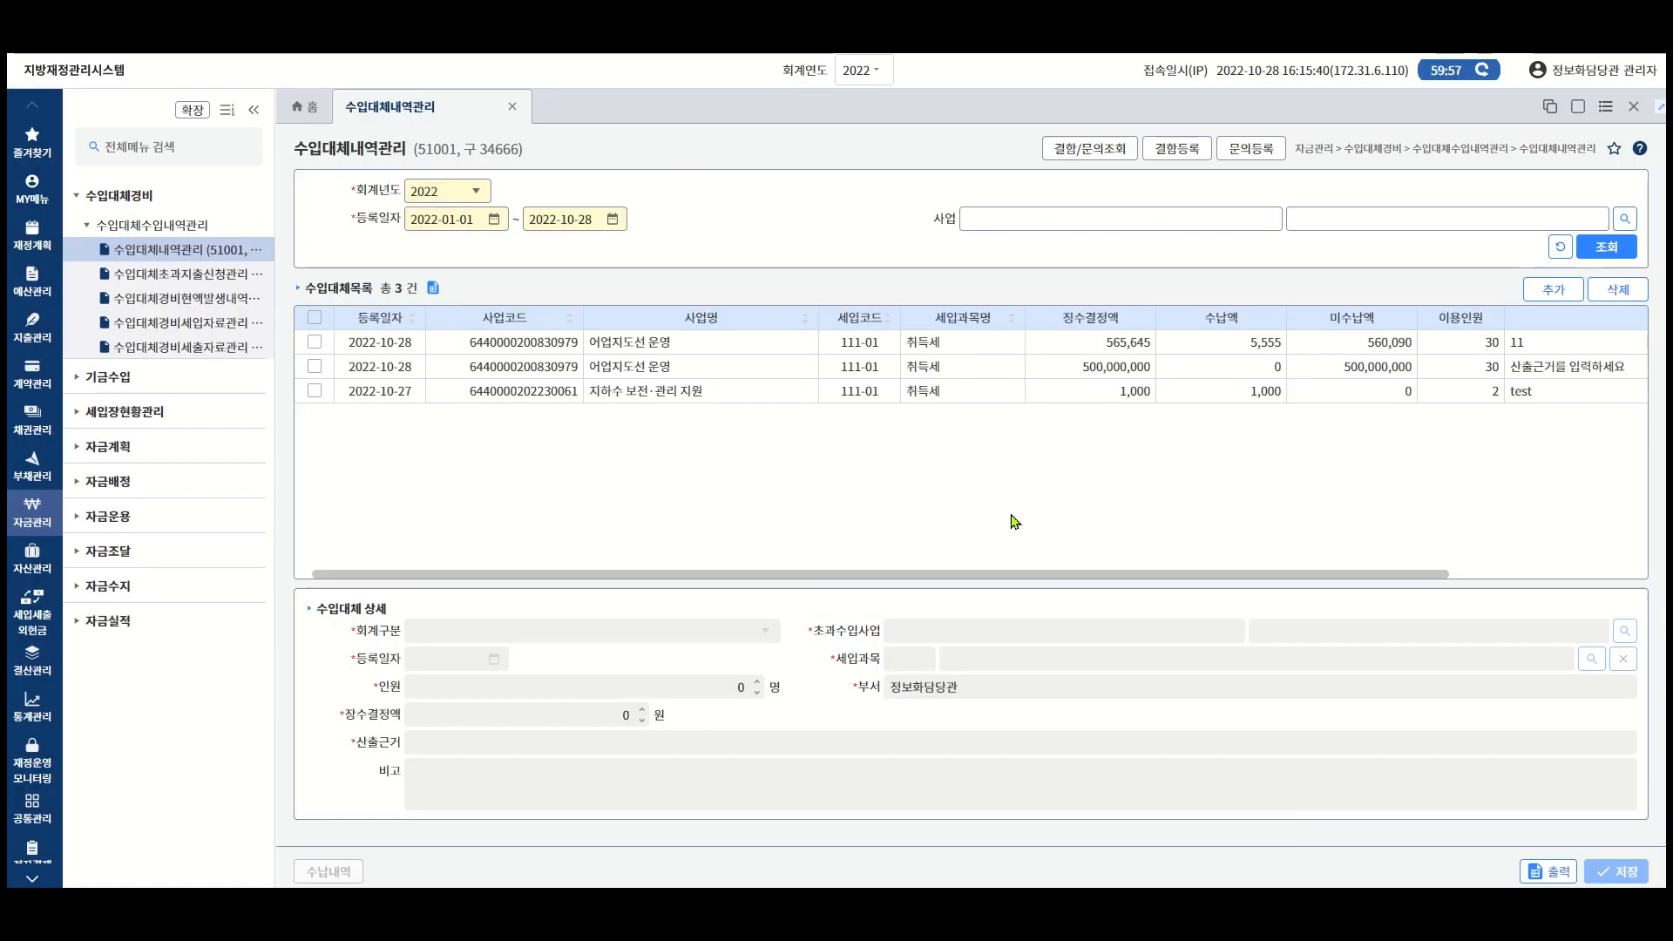
Select the 500,000,000 won 어업지도선 운영 entry and open its 수납내역.
{"action": "left_click", "coordinate": [1085, 369]}
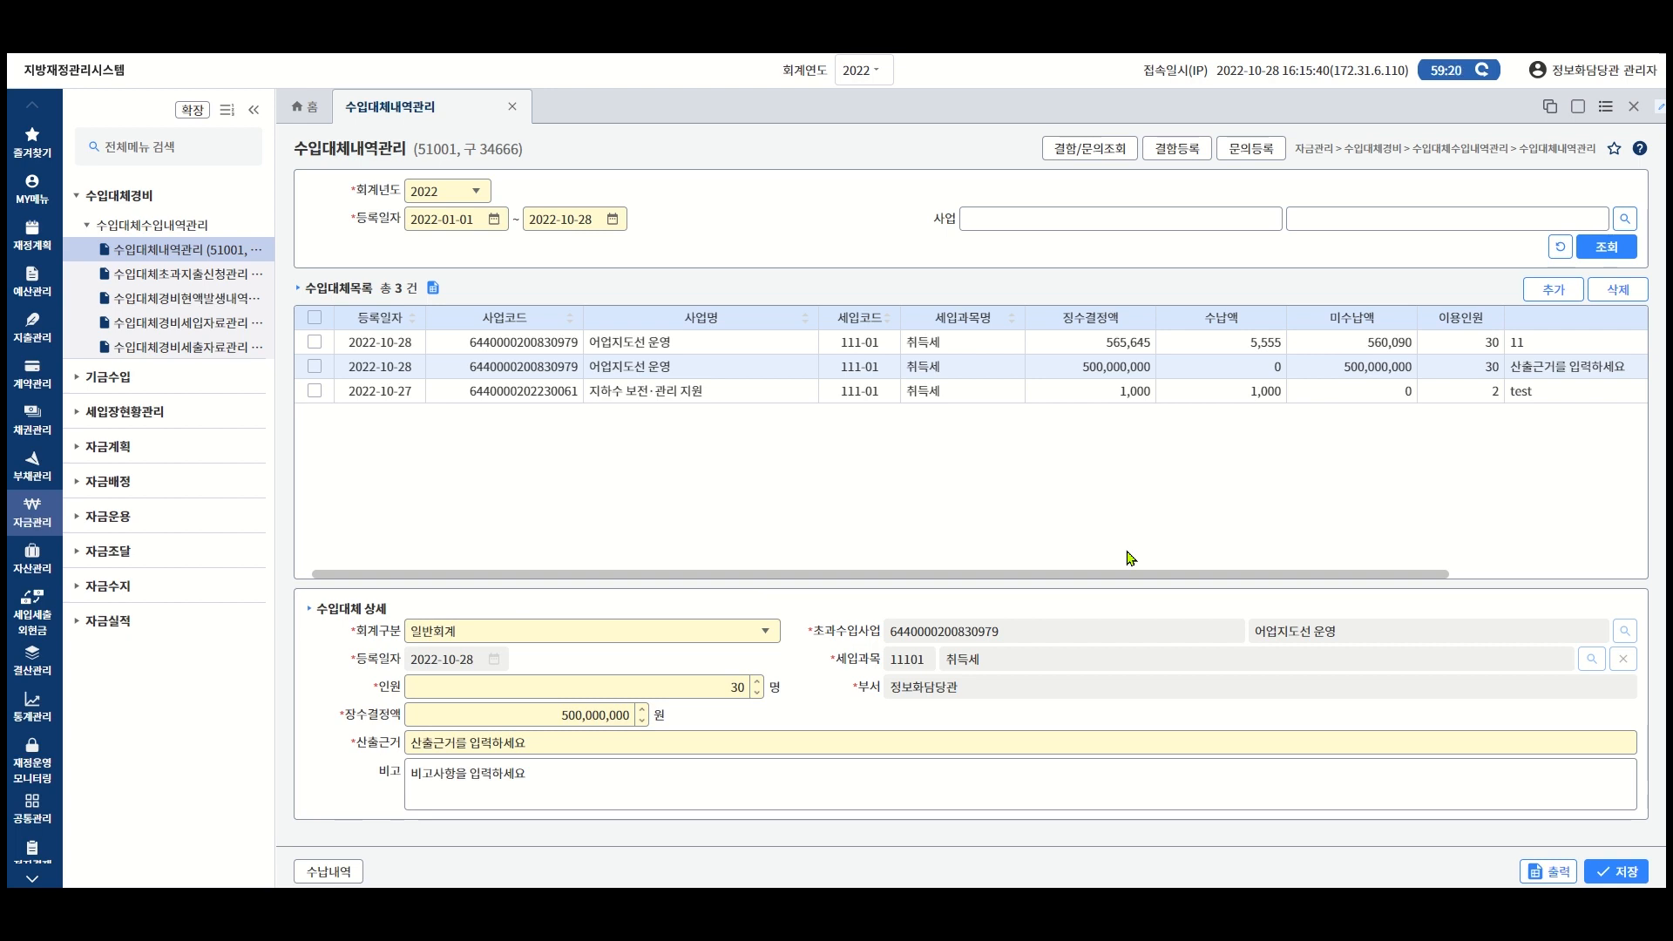
{"action": "left_click", "coordinate": [317, 370]}
{"action": "left_click", "coordinate": [346, 873]}
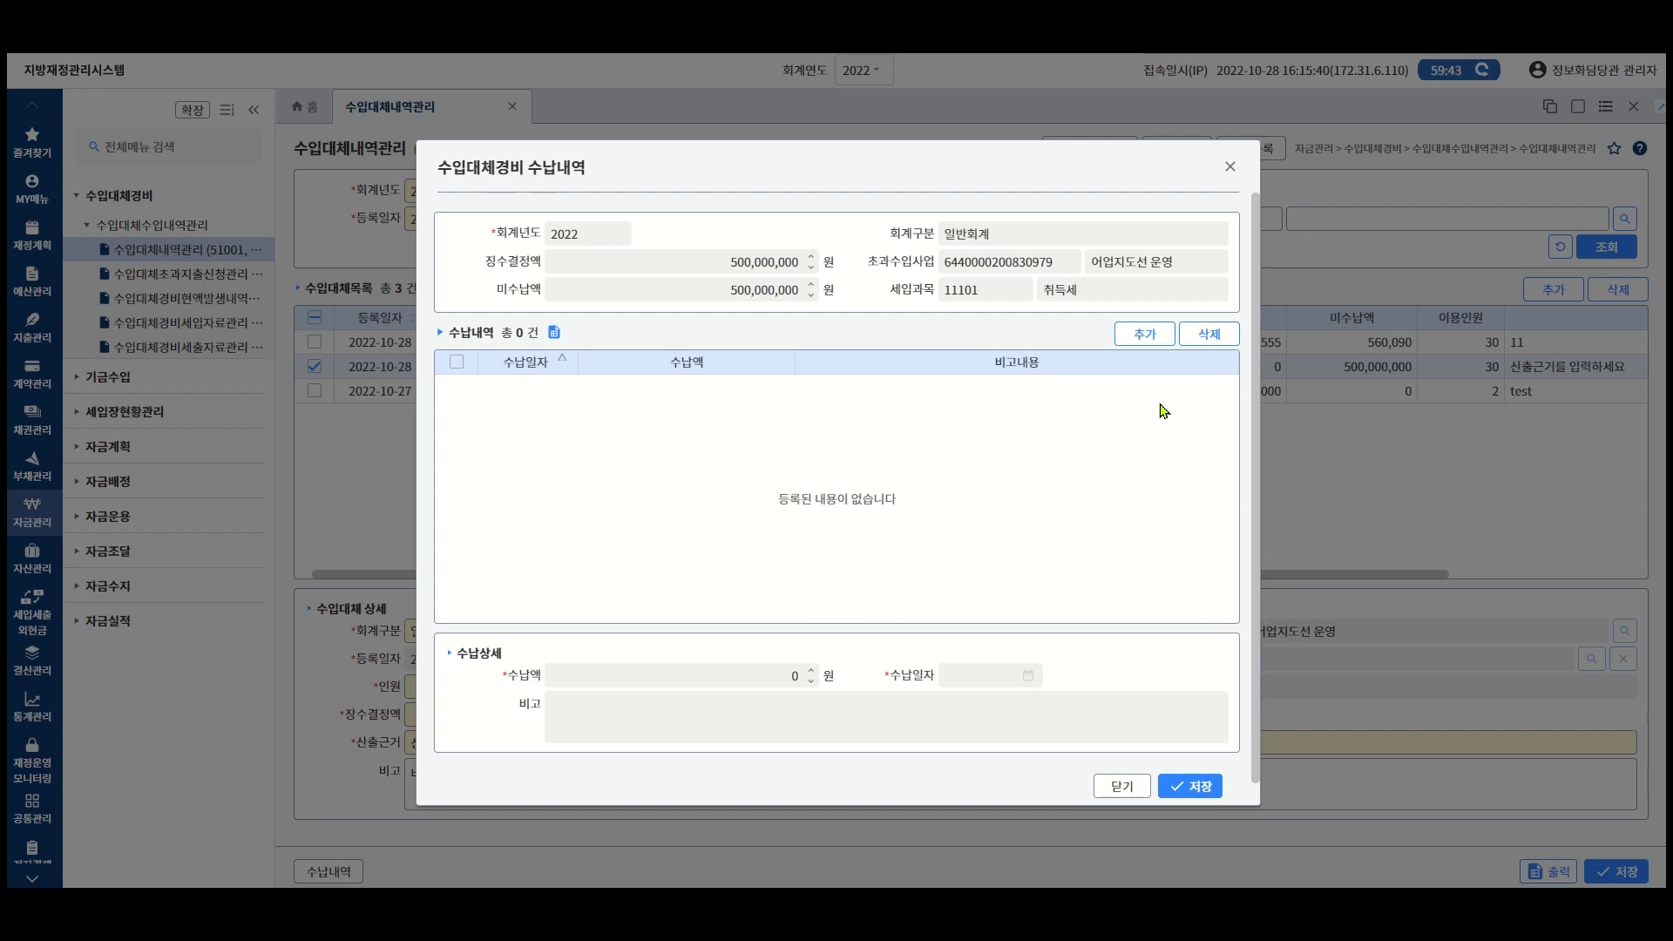
Add a receipt with a 수납액 of 200,000,000 won and the remark "비고사항", save it and close the 수납내역.
{"action": "left_click", "coordinate": [1142, 337]}
{"action": "left_click", "coordinate": [784, 673]}
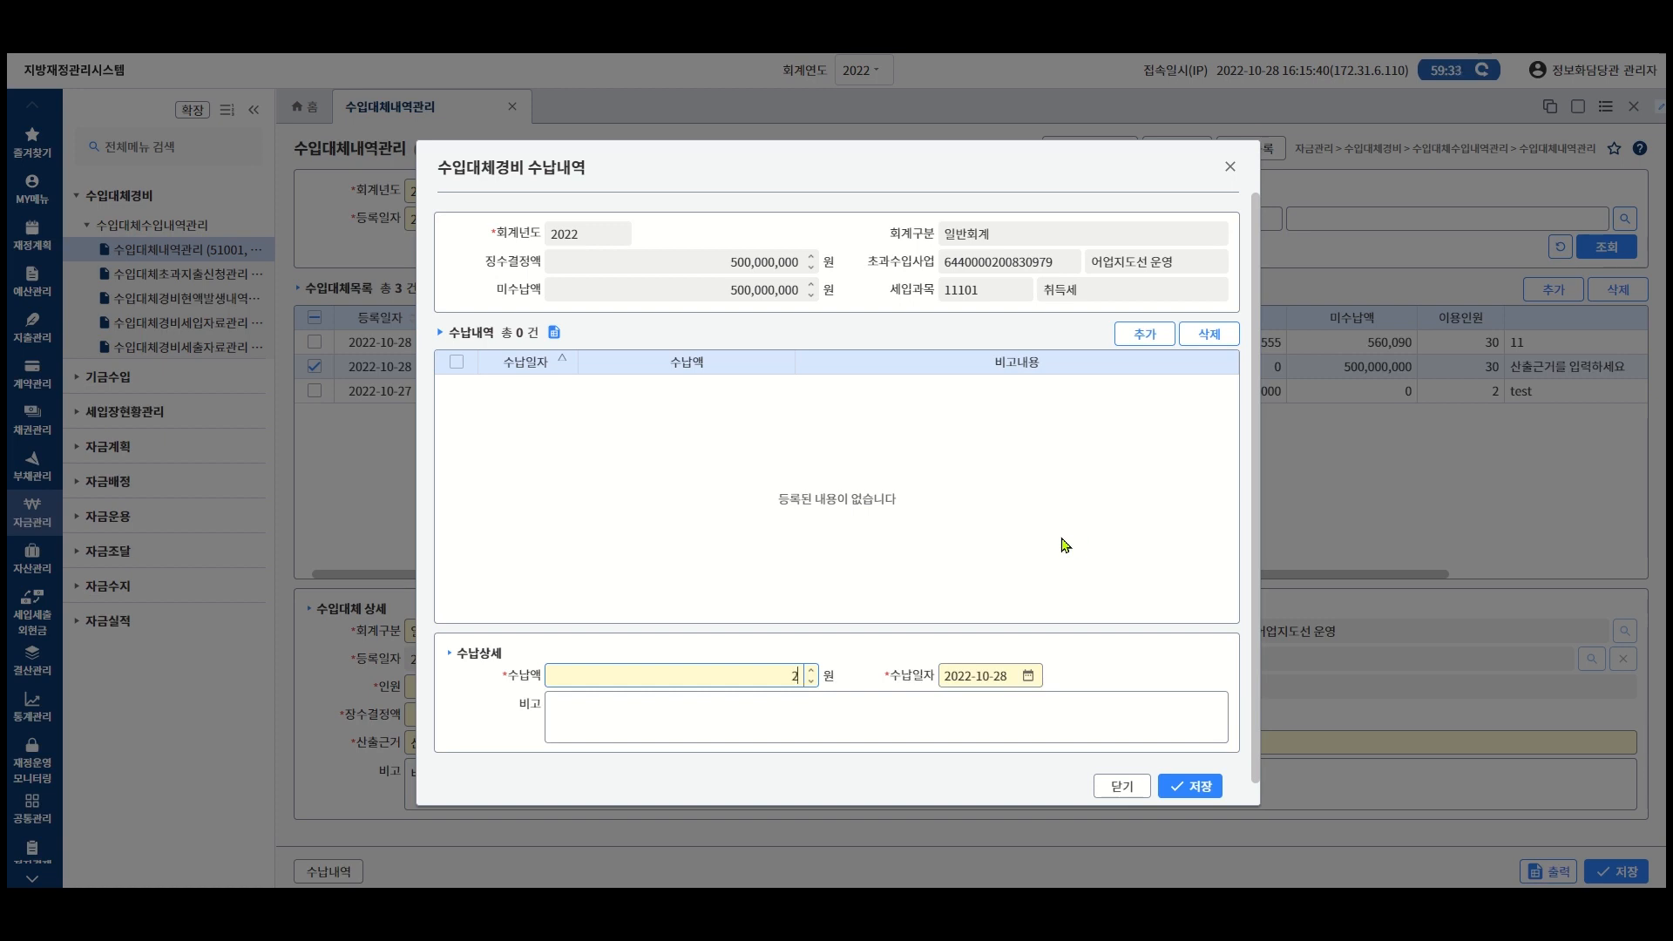
{"action": "type", "text": "00000000"}
{"action": "left_click", "coordinate": [955, 709]}
{"action": "type", "text": "비고사항"}
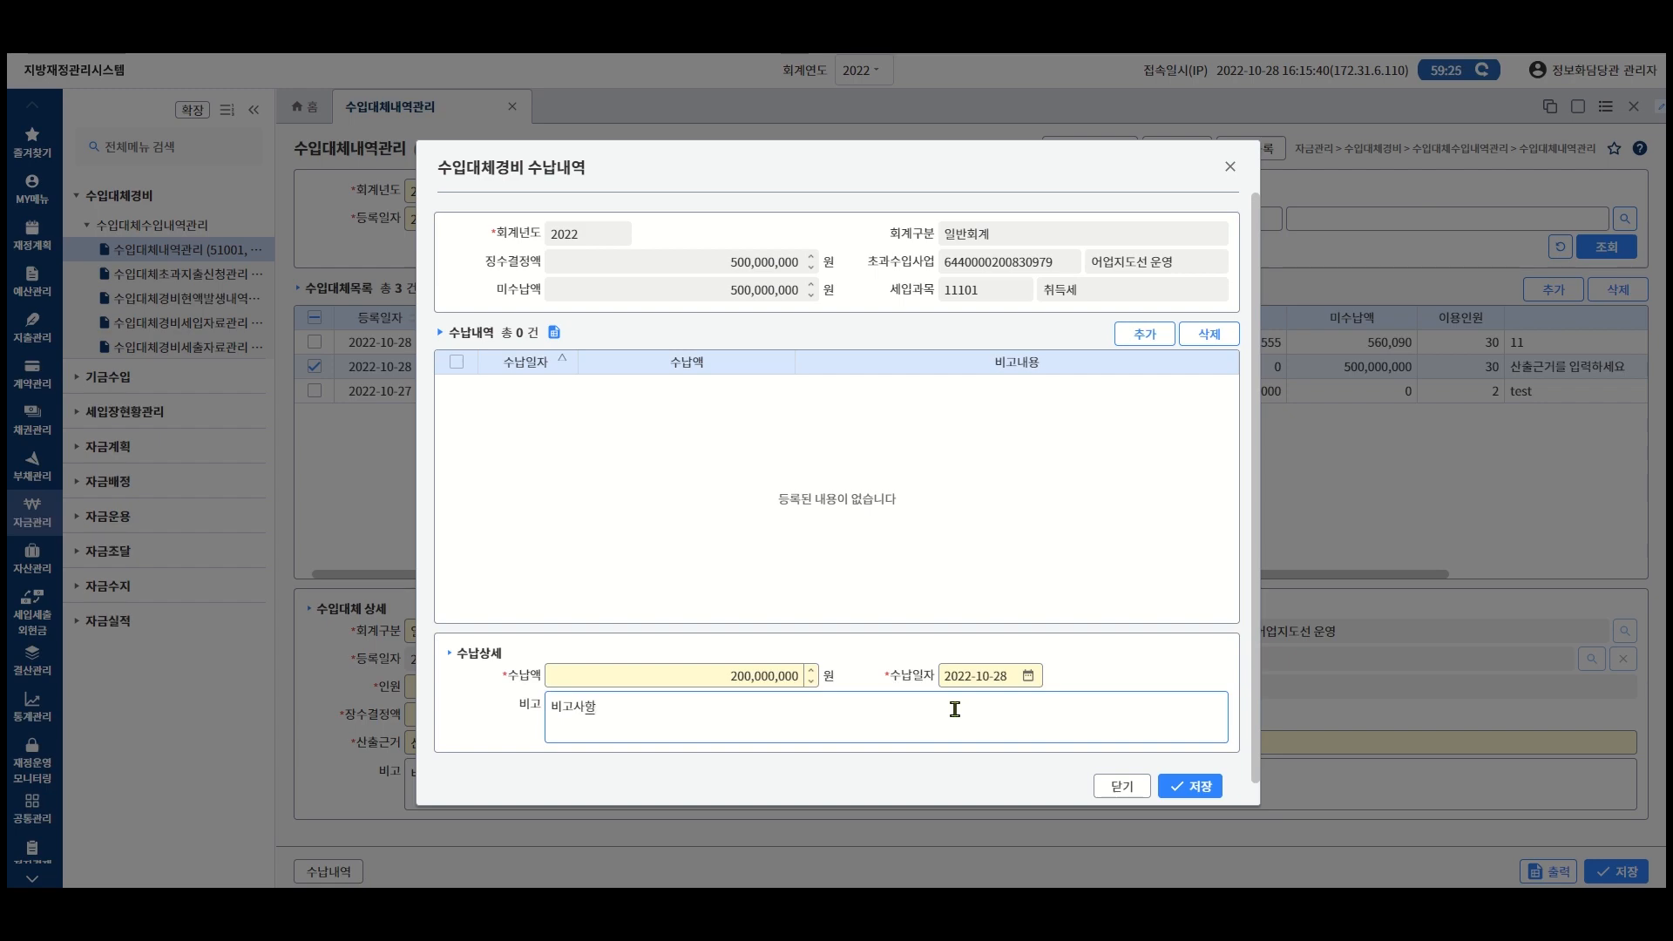
{"action": "left_click", "coordinate": [1186, 787]}
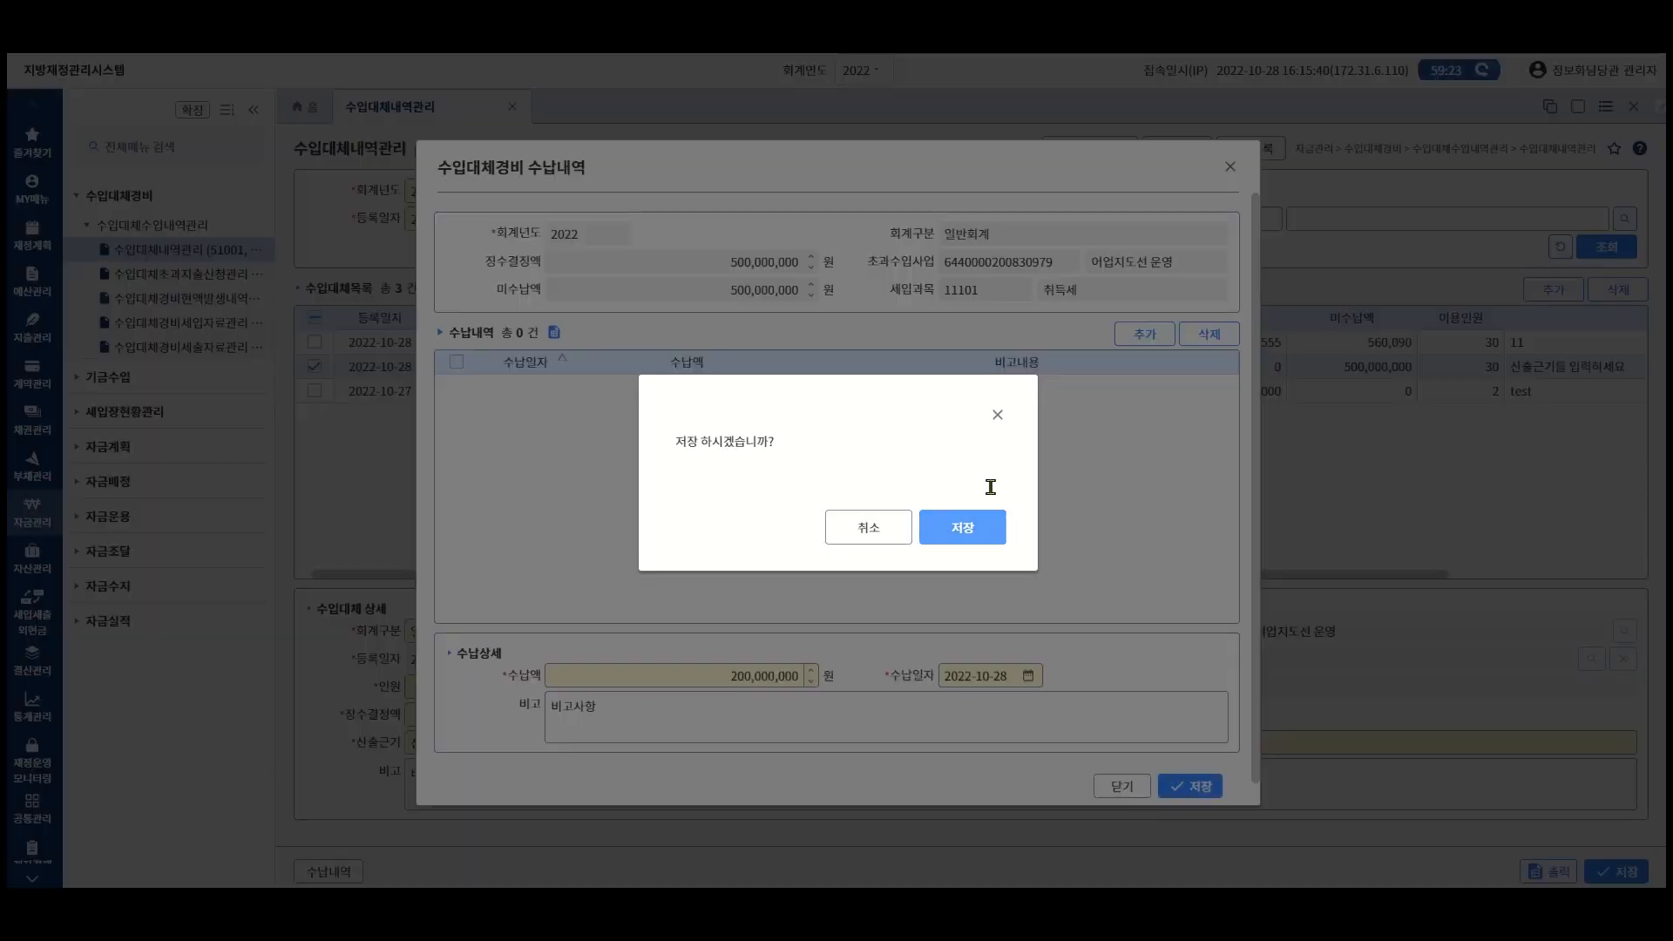
{"action": "left_click", "coordinate": [962, 526]}
{"action": "left_click", "coordinate": [1015, 390]}
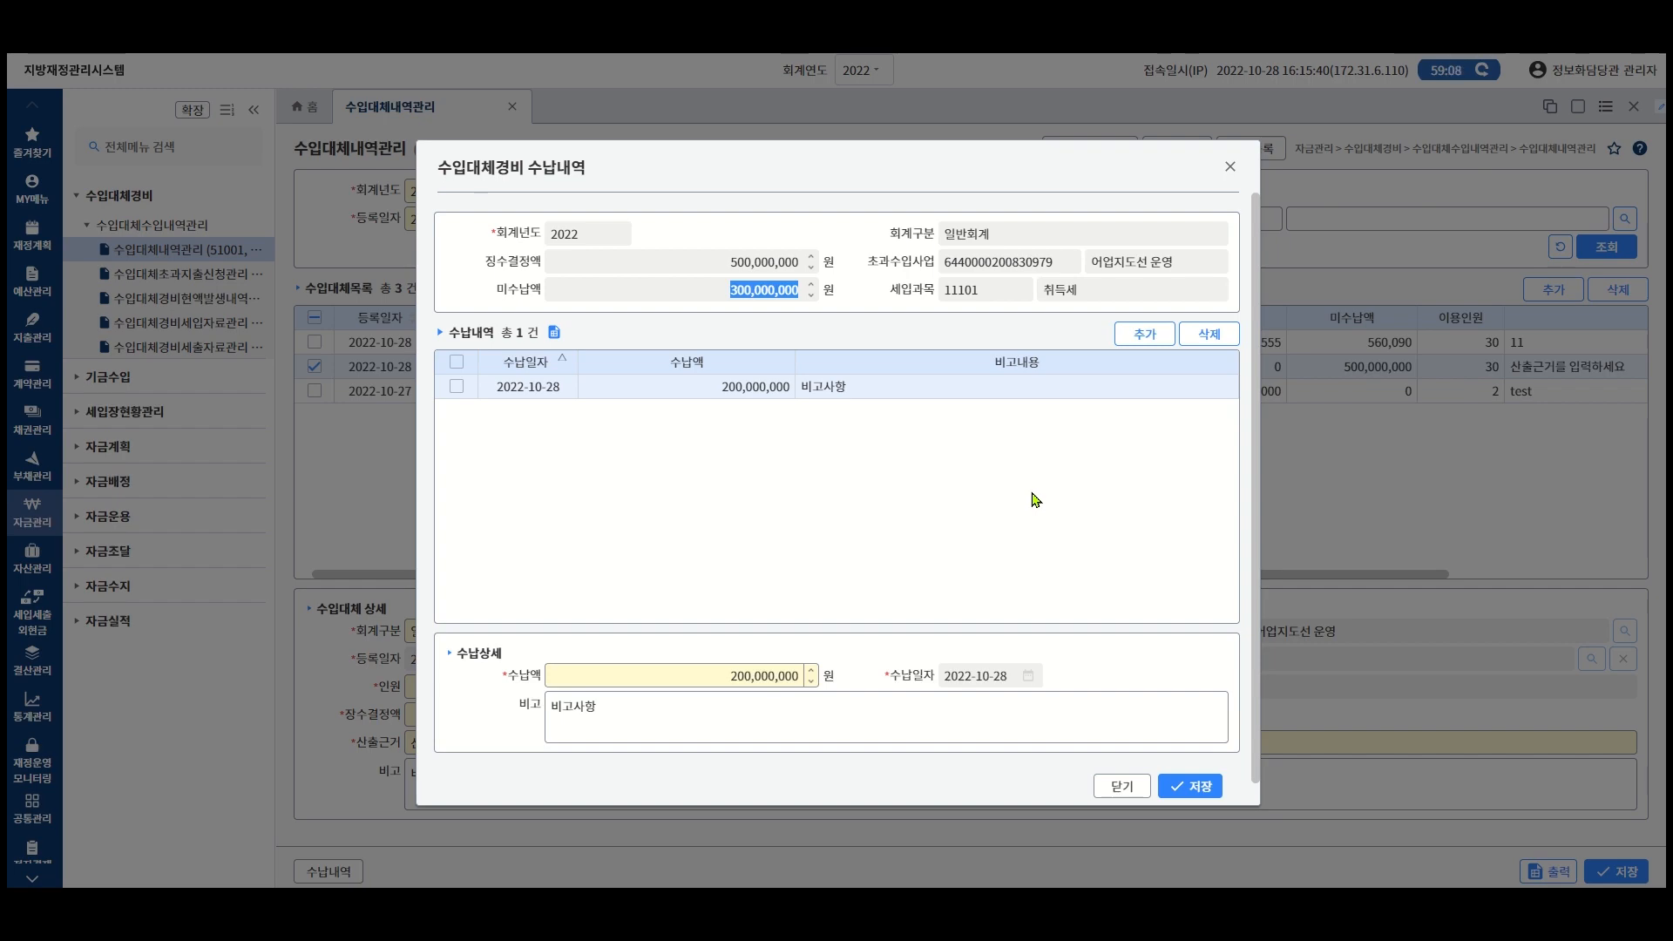
{"action": "left_click", "coordinate": [1120, 784]}
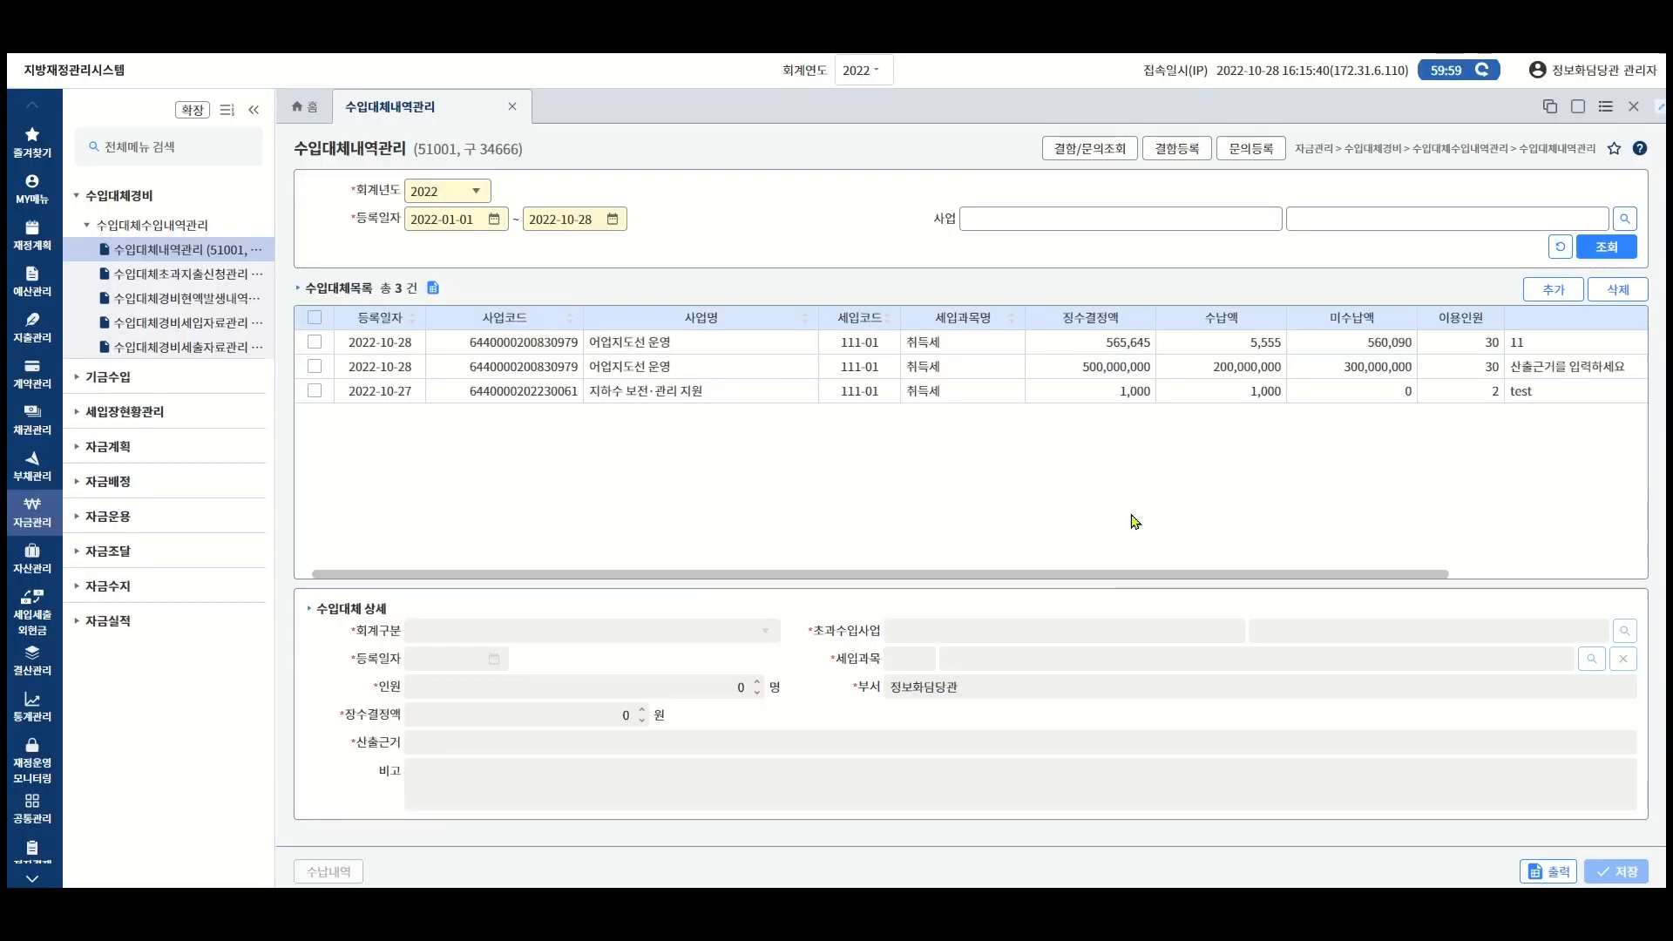
Review the receipt saved for the 500,000,000 won entry and the blank form for a further receipt, without saving anything.
{"action": "left_click", "coordinate": [1219, 367]}
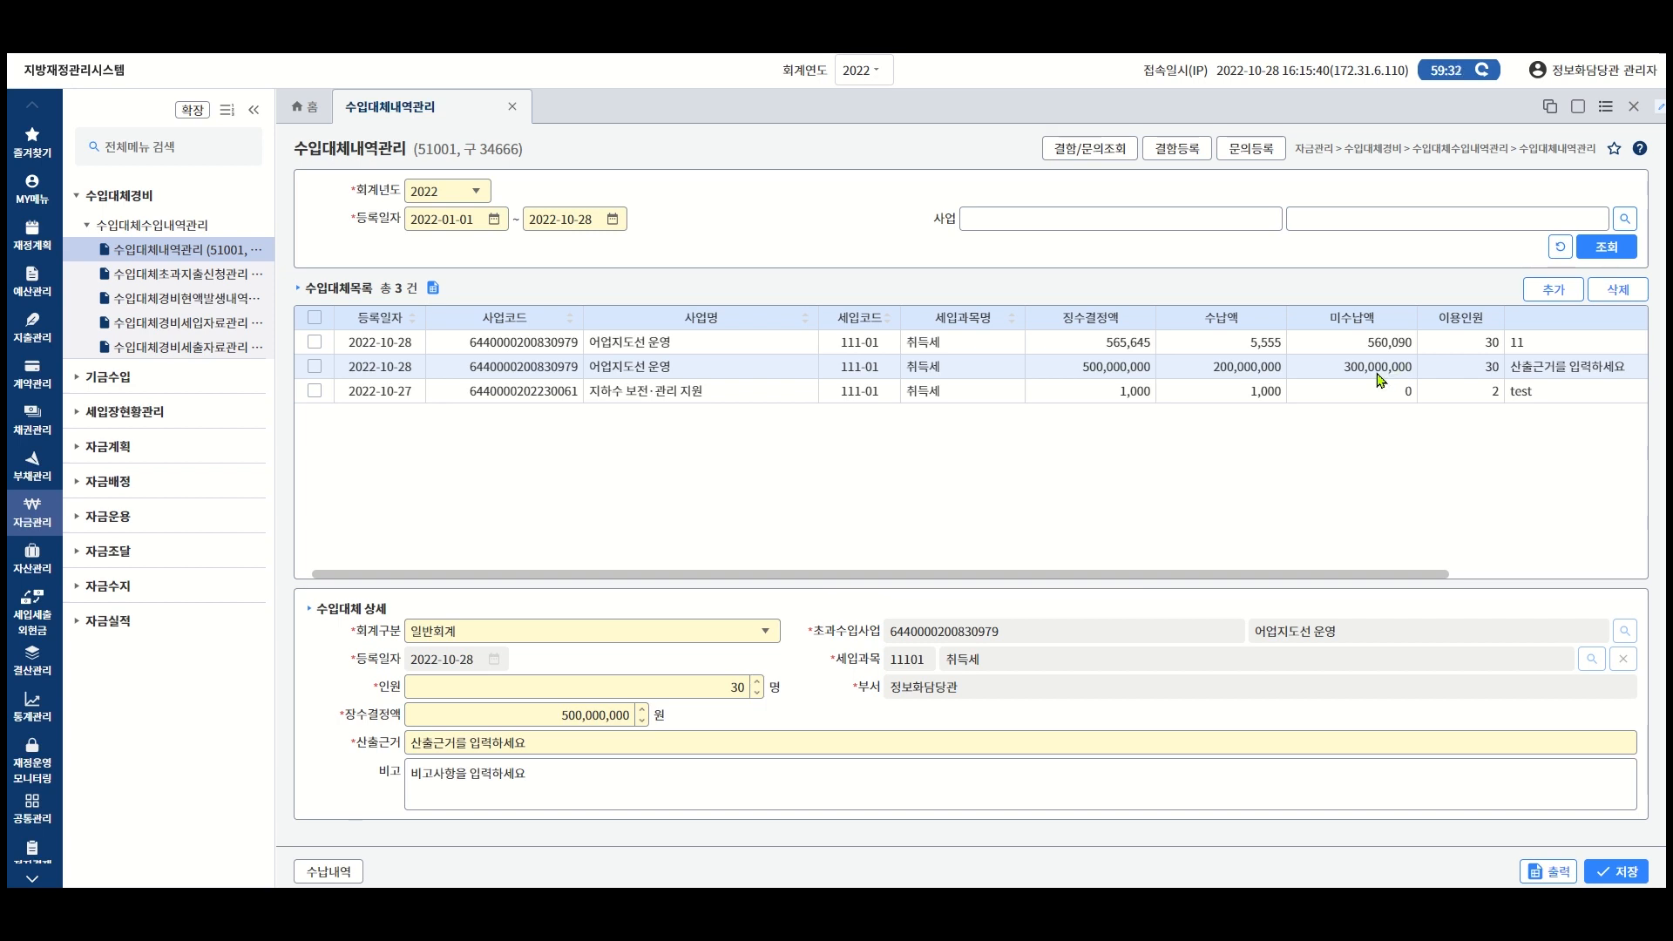
{"action": "left_click", "coordinate": [314, 366]}
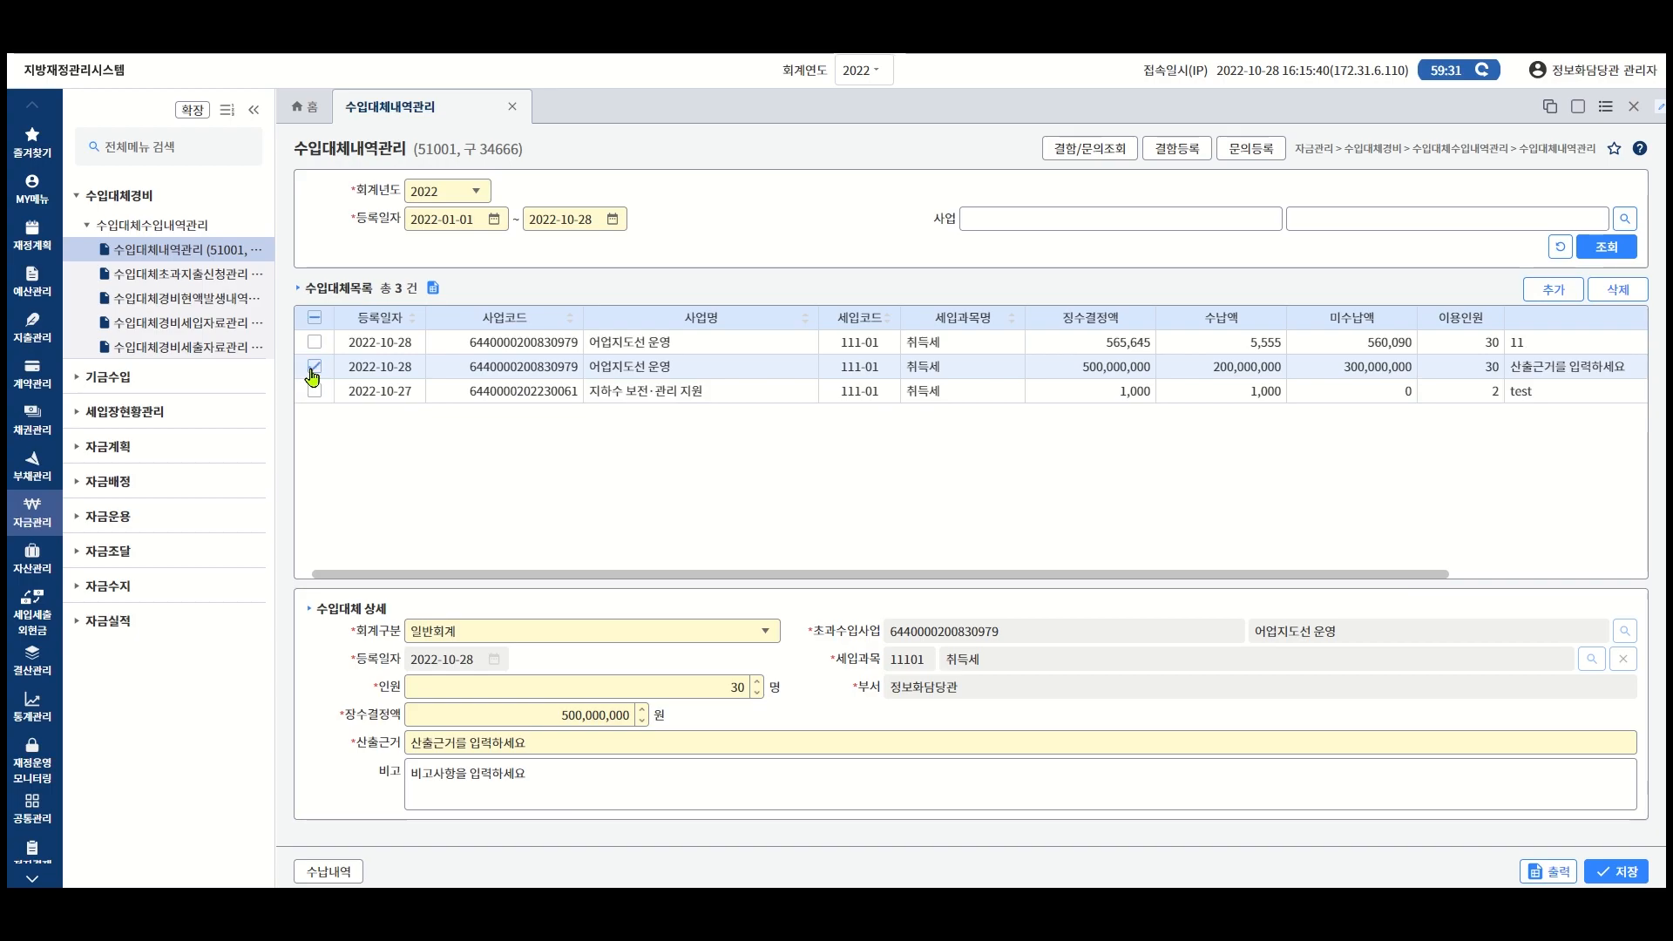
{"action": "left_click", "coordinate": [322, 874]}
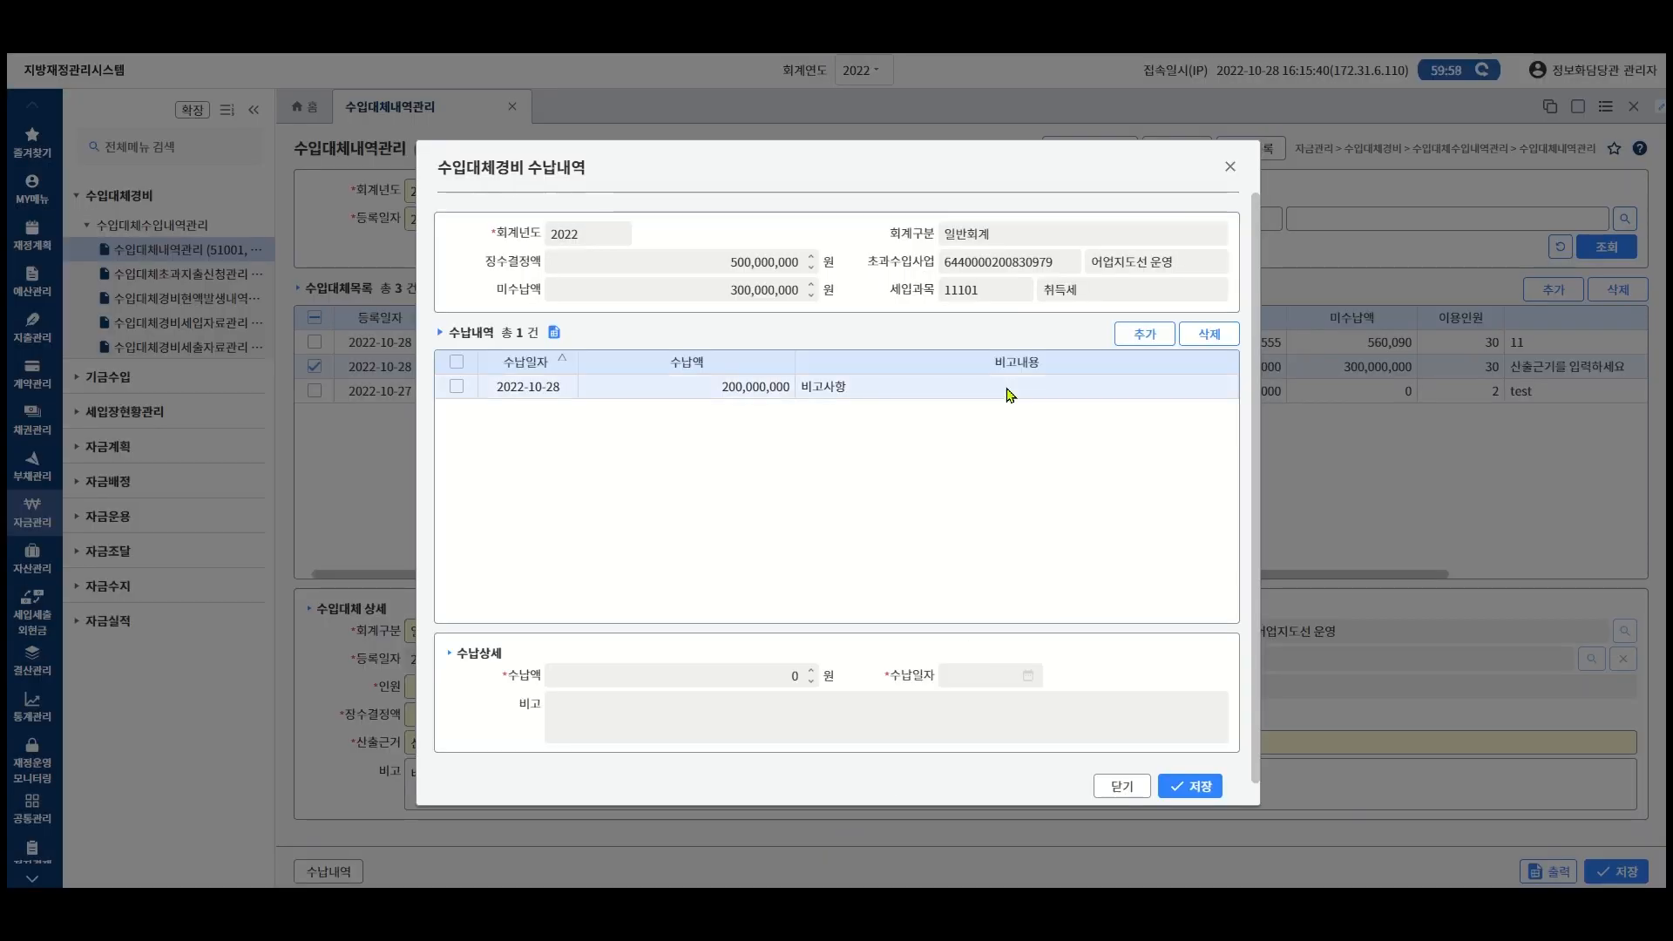
{"action": "left_click", "coordinate": [1009, 388]}
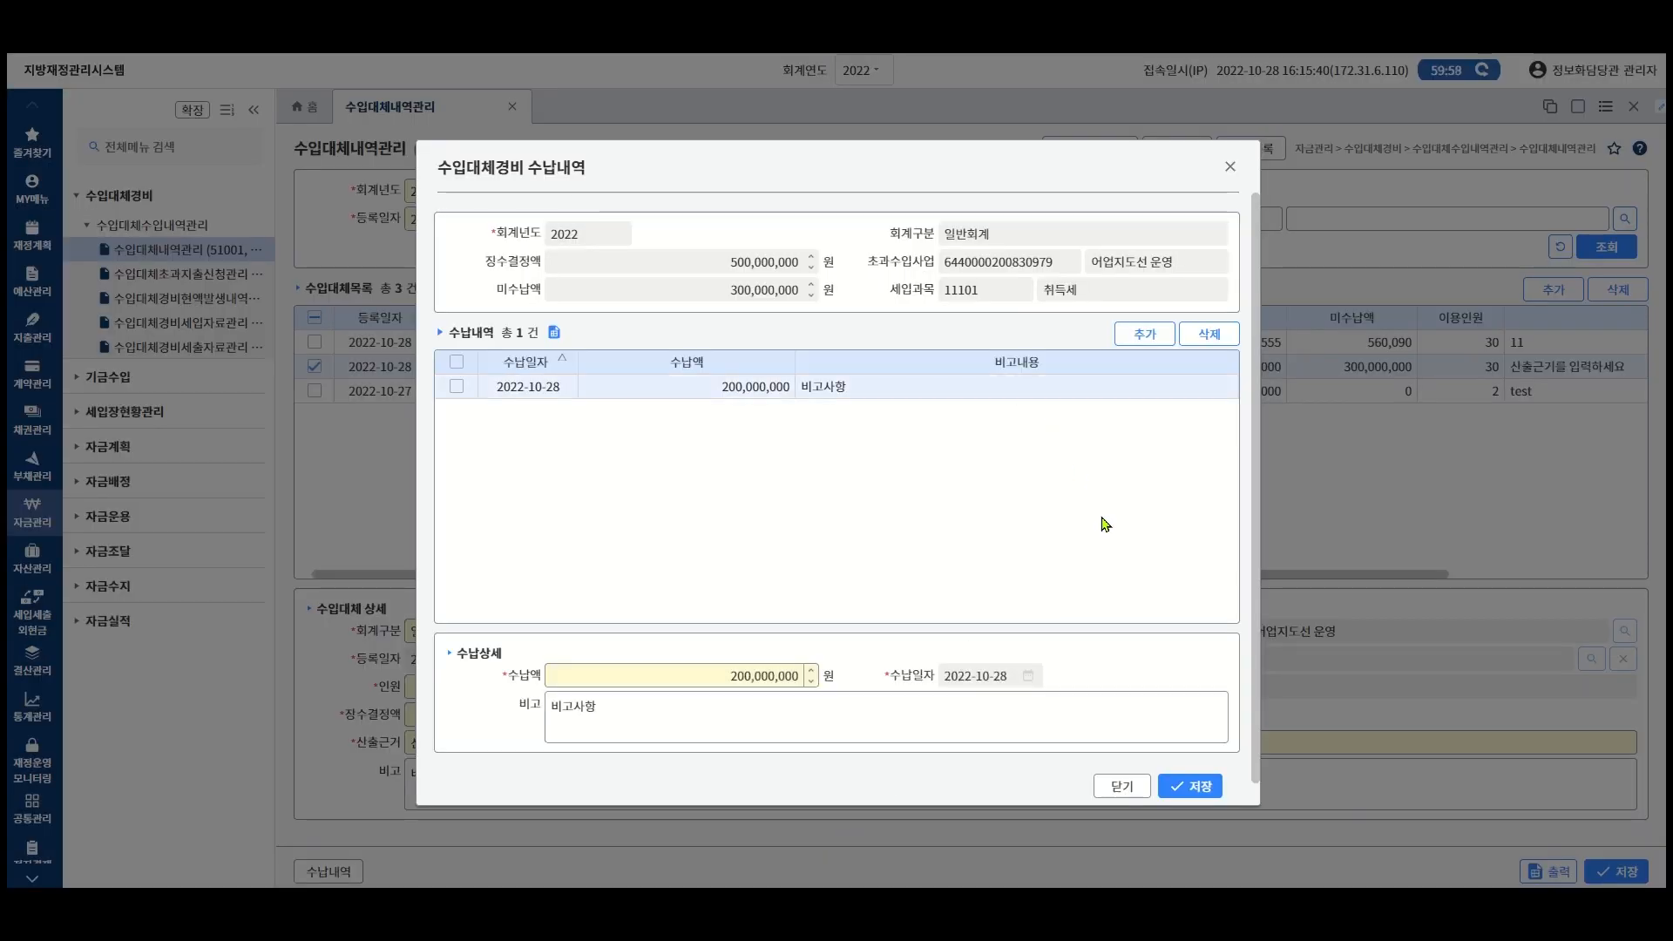
{"action": "left_click", "coordinate": [1133, 336]}
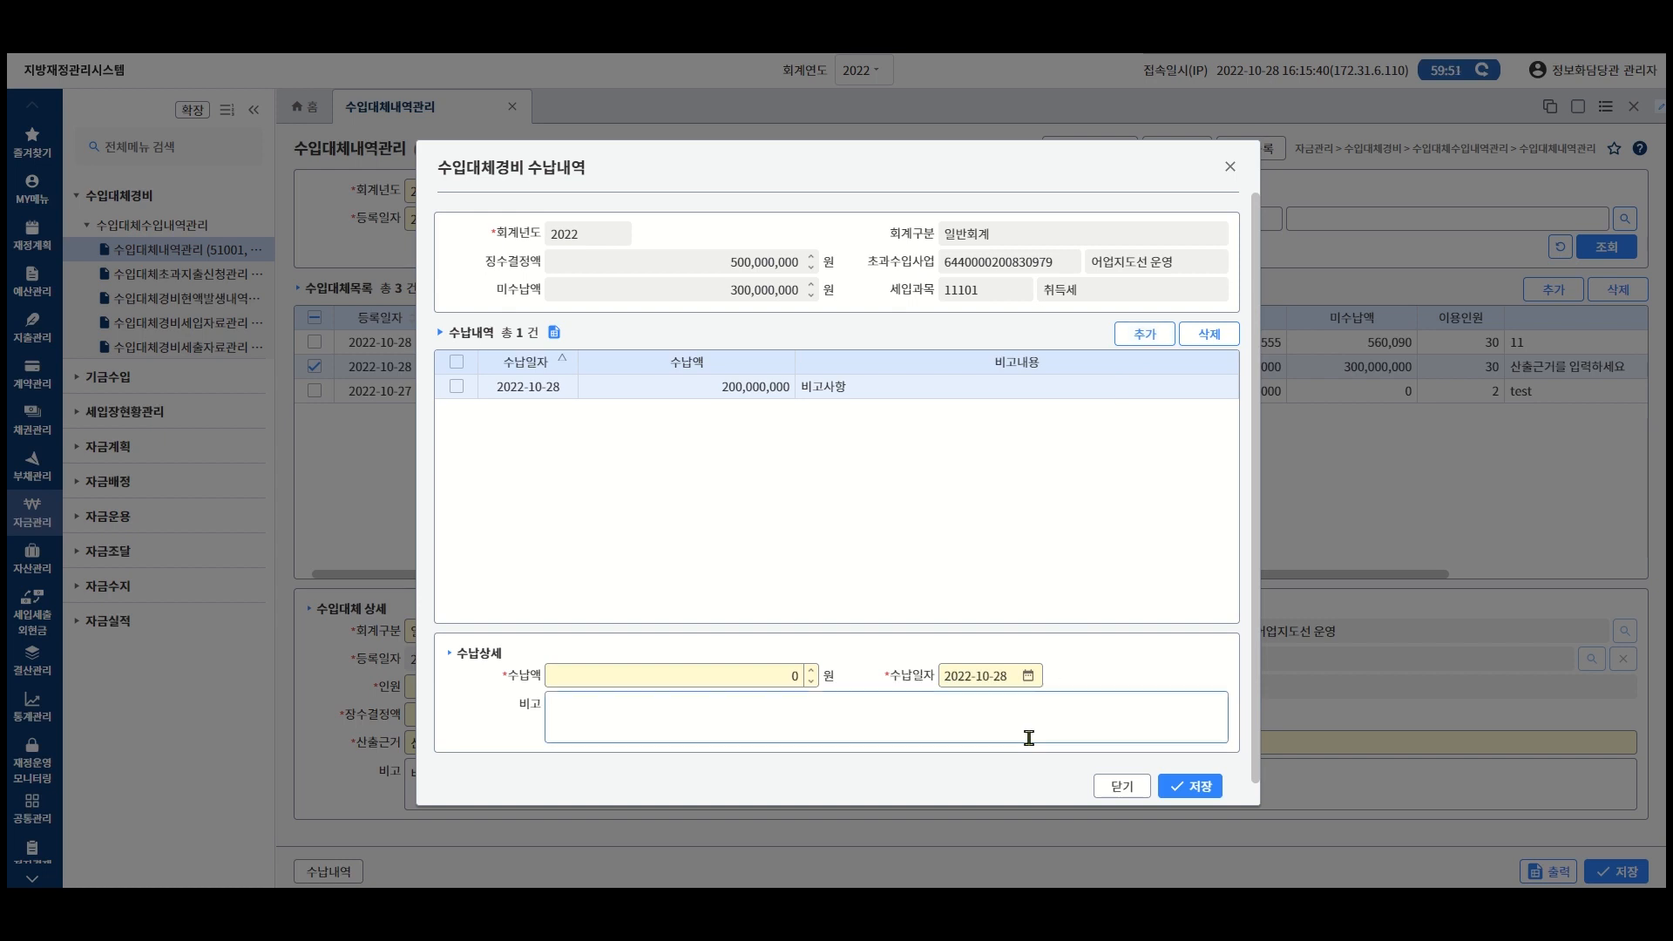
{"action": "left_click", "coordinate": [1133, 788]}
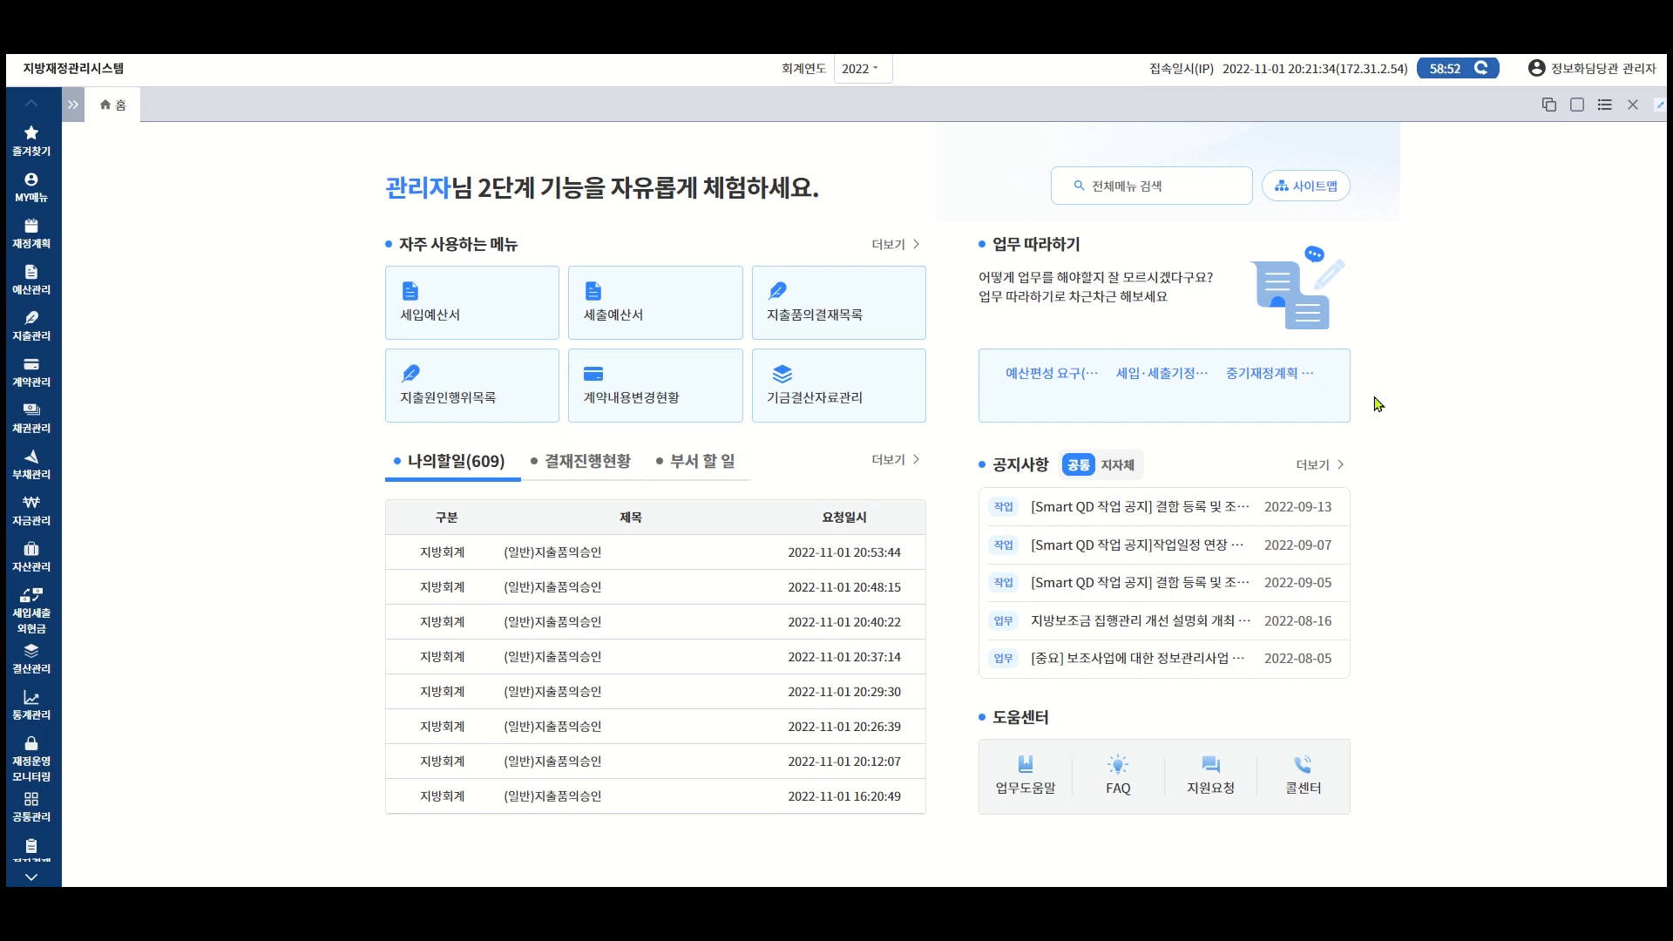
Open 수입대체초과지출신청관리 under 자금관리 and query the existing 신청내역.
{"action": "left_click", "coordinate": [41, 510]}
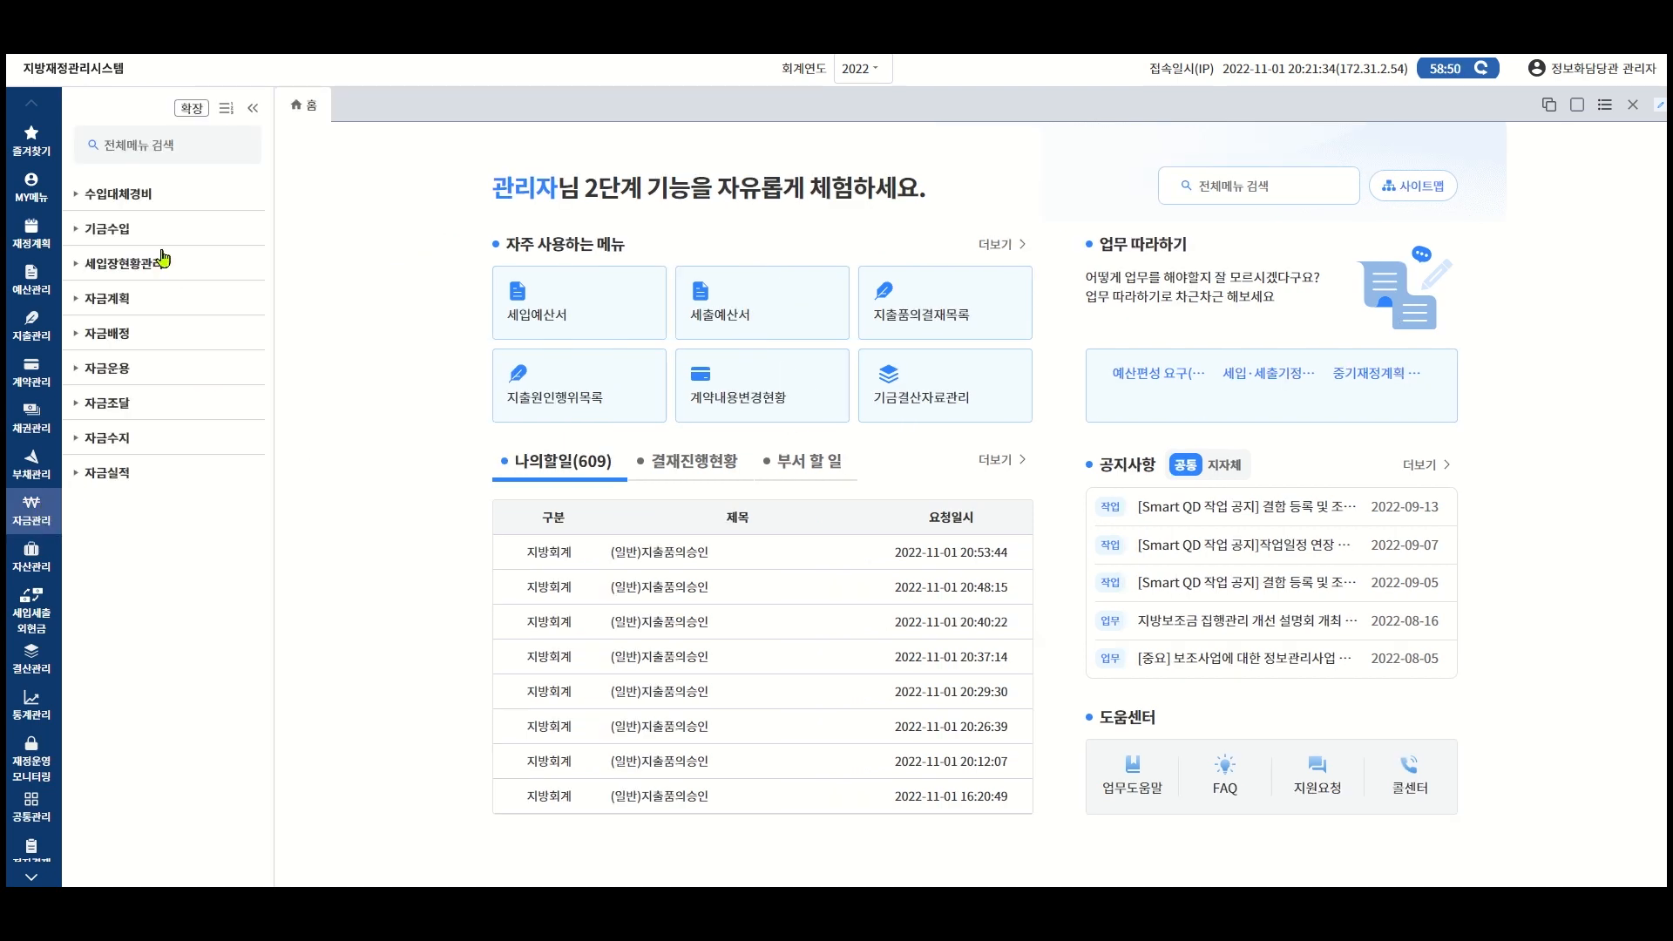
{"action": "left_click", "coordinate": [142, 193]}
{"action": "left_click", "coordinate": [161, 225]}
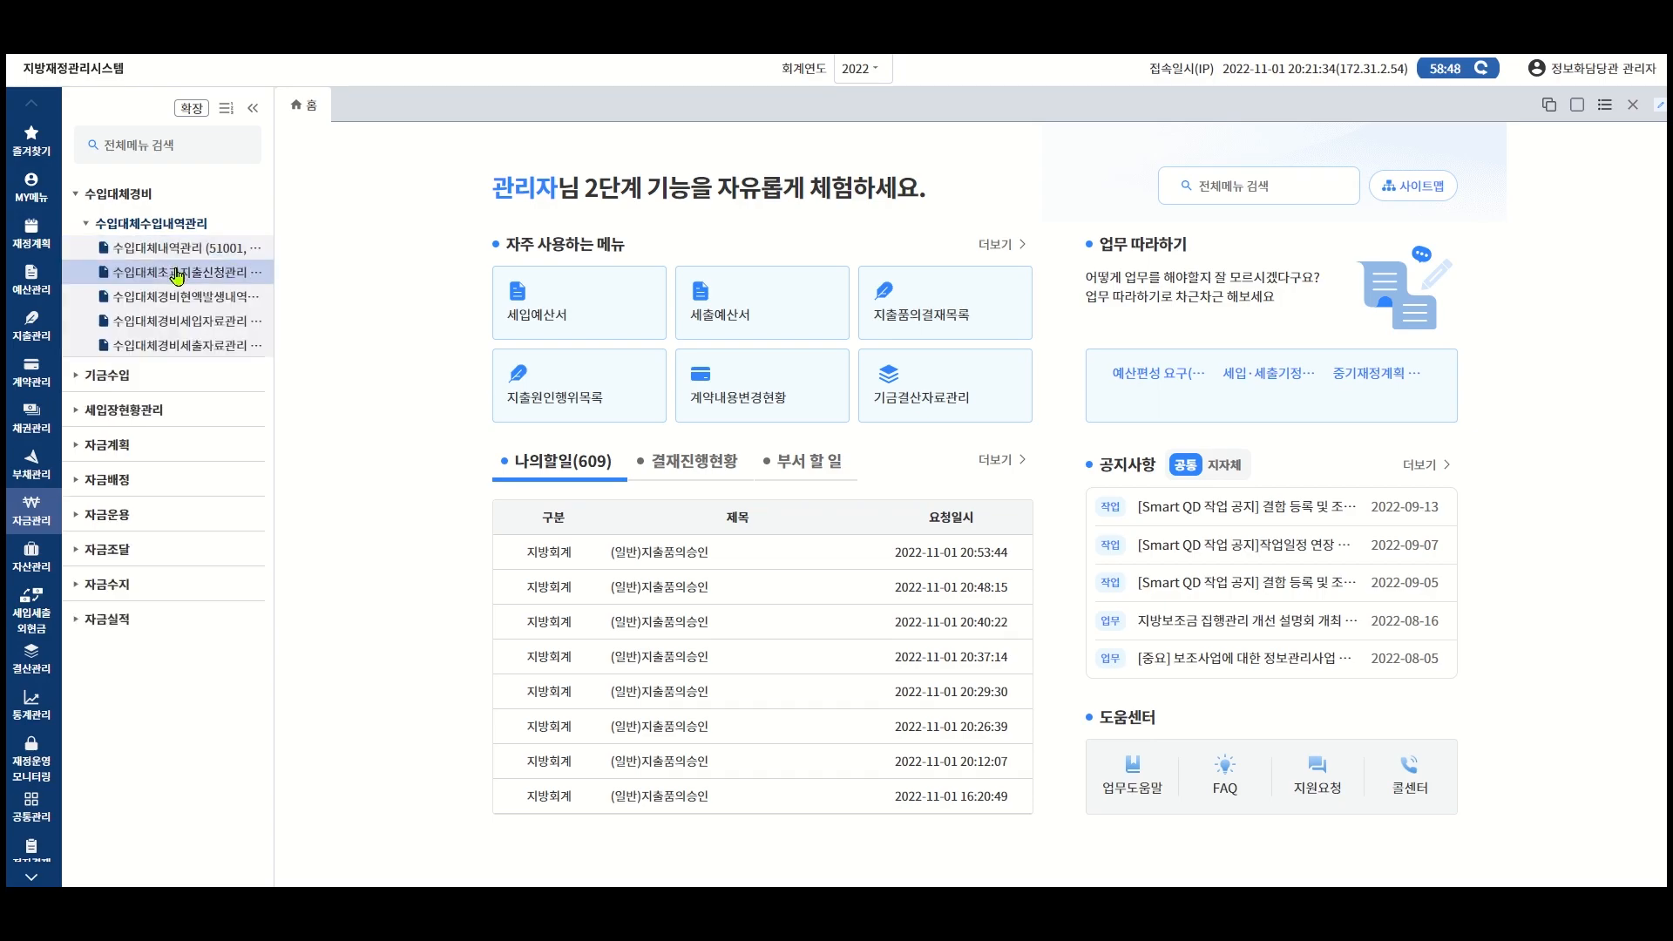
{"action": "left_click", "coordinate": [177, 271]}
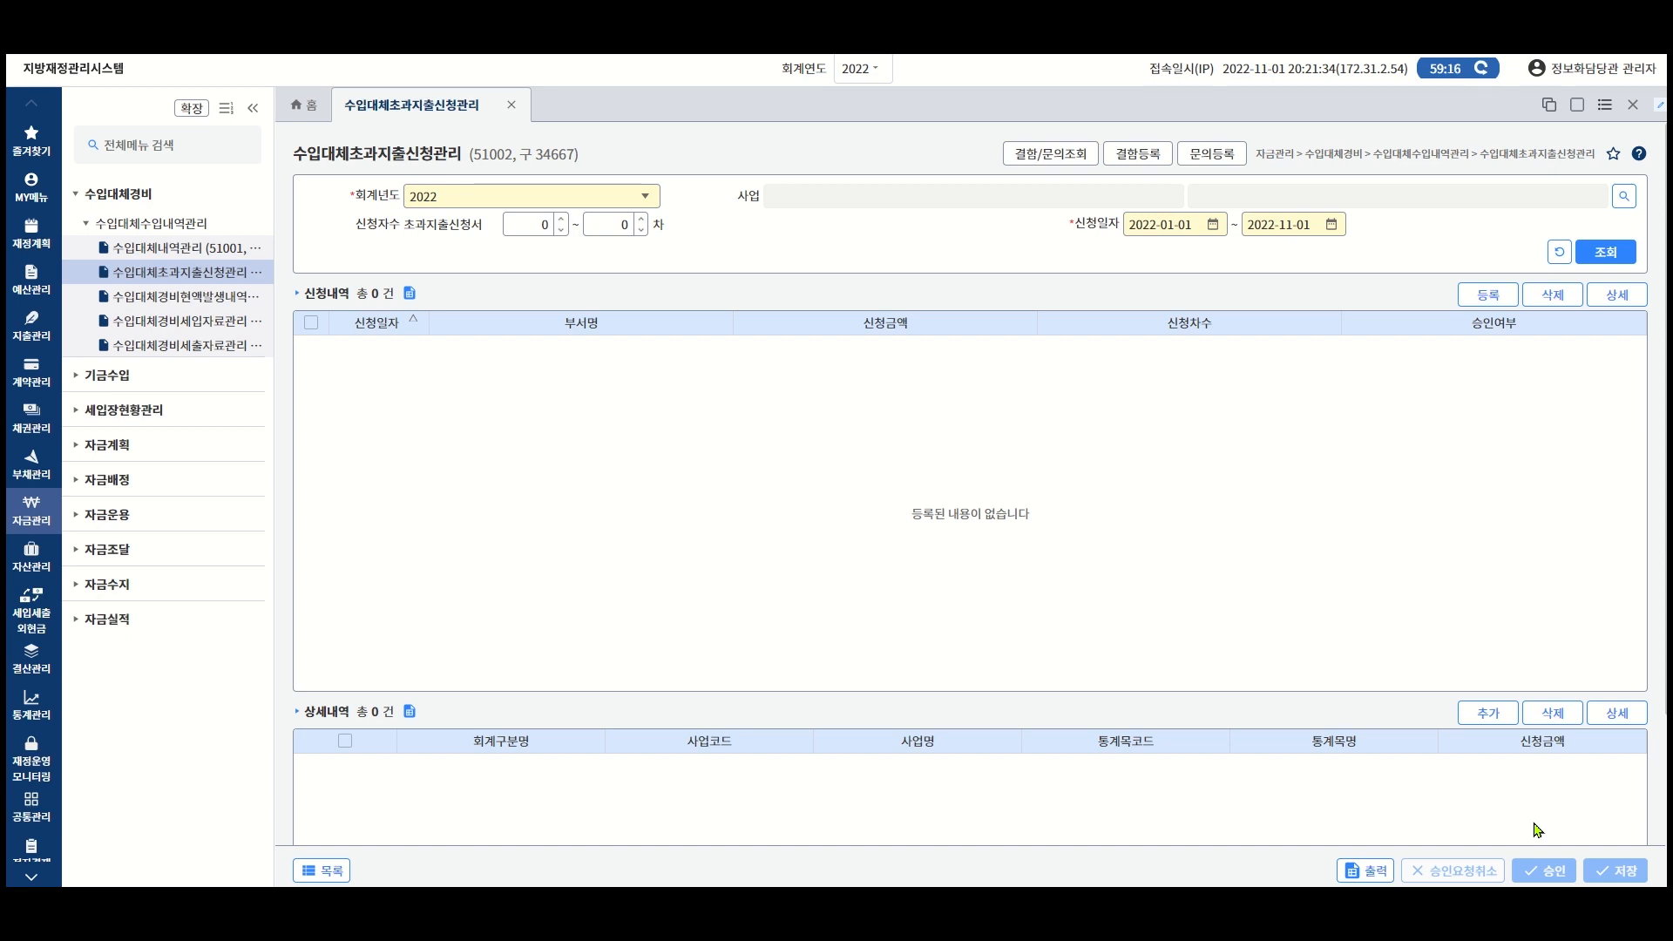
{"action": "left_click", "coordinate": [1608, 255]}
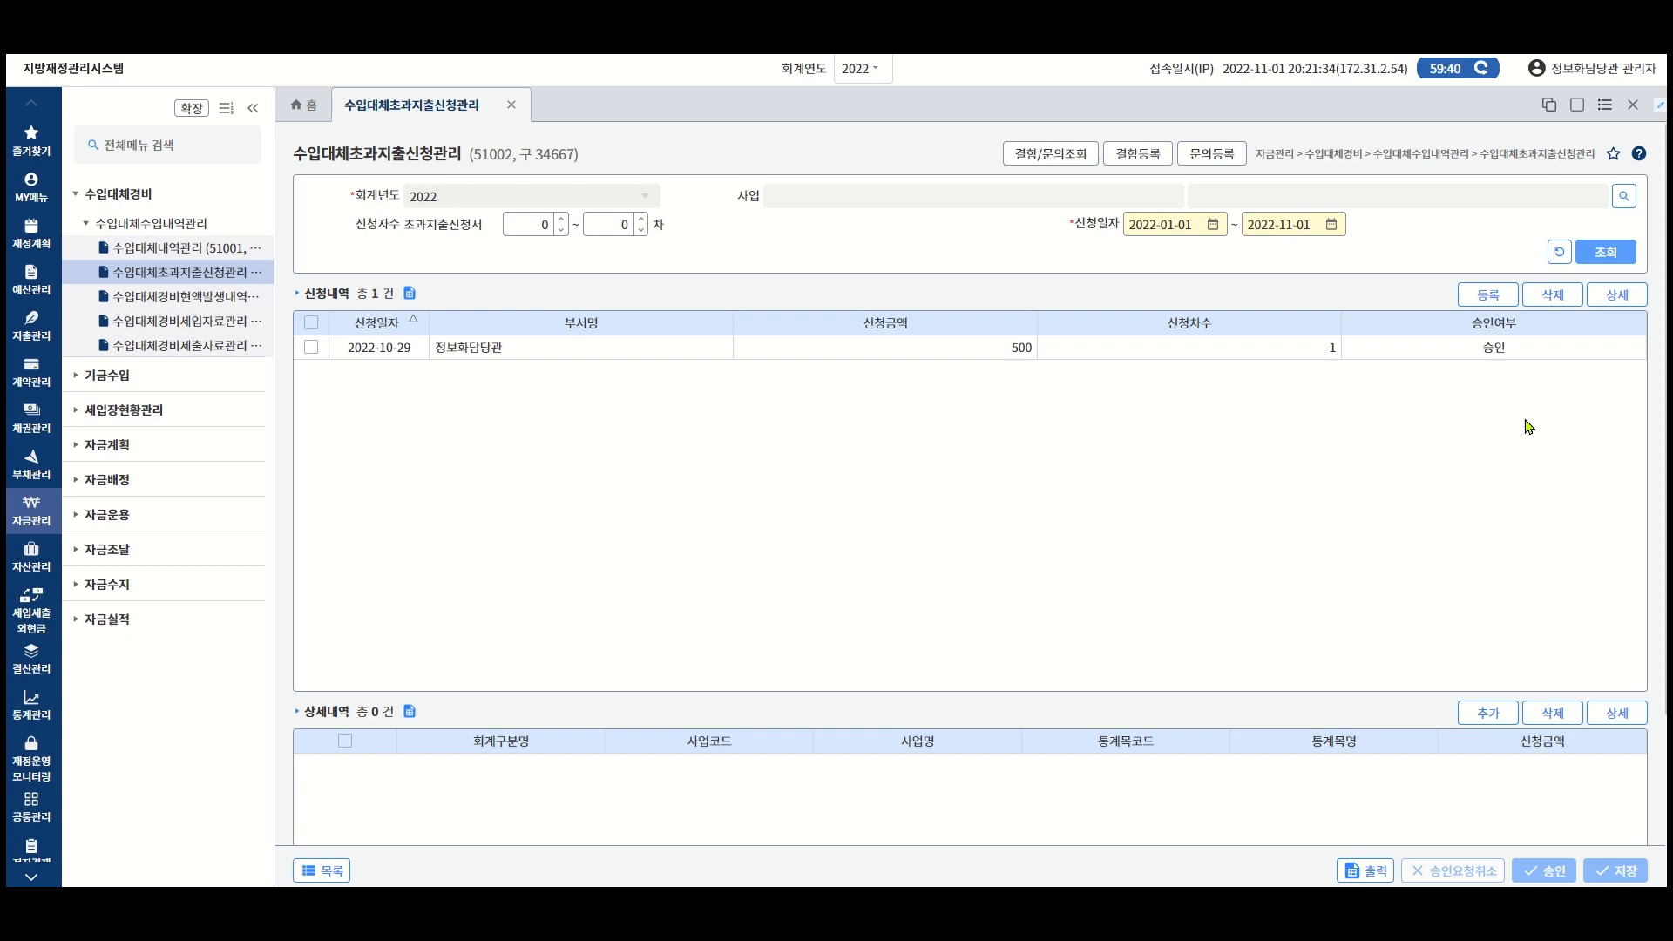
Start a new 초과지출 application with both 직접경비 and 간접경비 as its 지출사용.
{"action": "left_click", "coordinate": [1490, 296]}
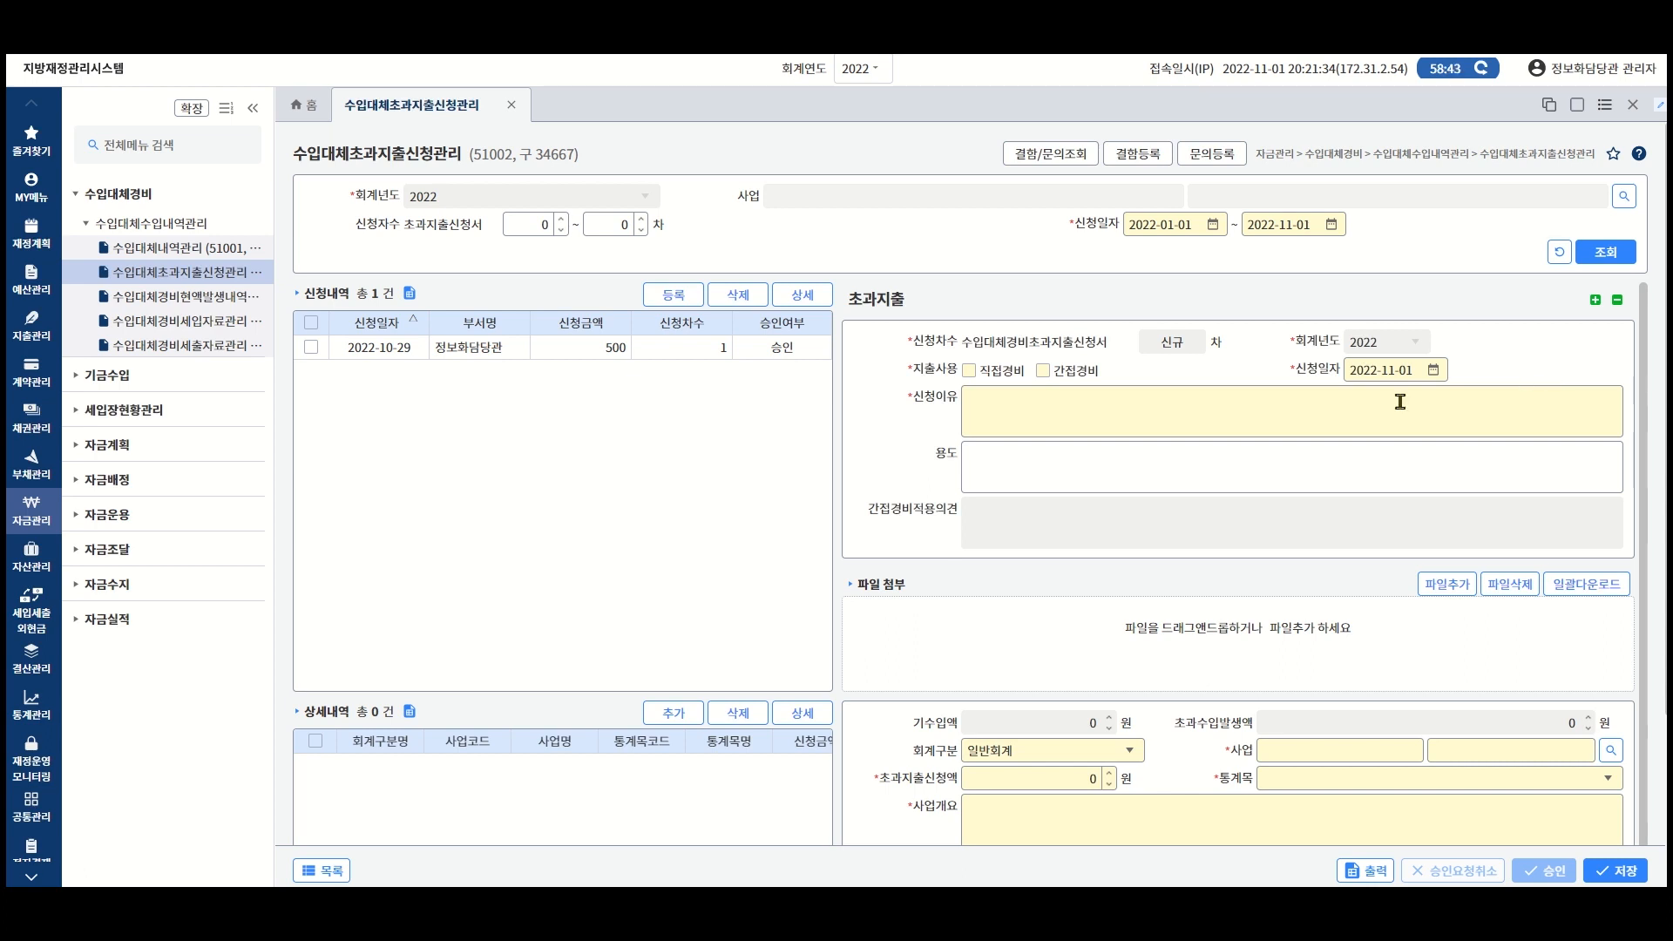
{"action": "left_click", "coordinate": [979, 378]}
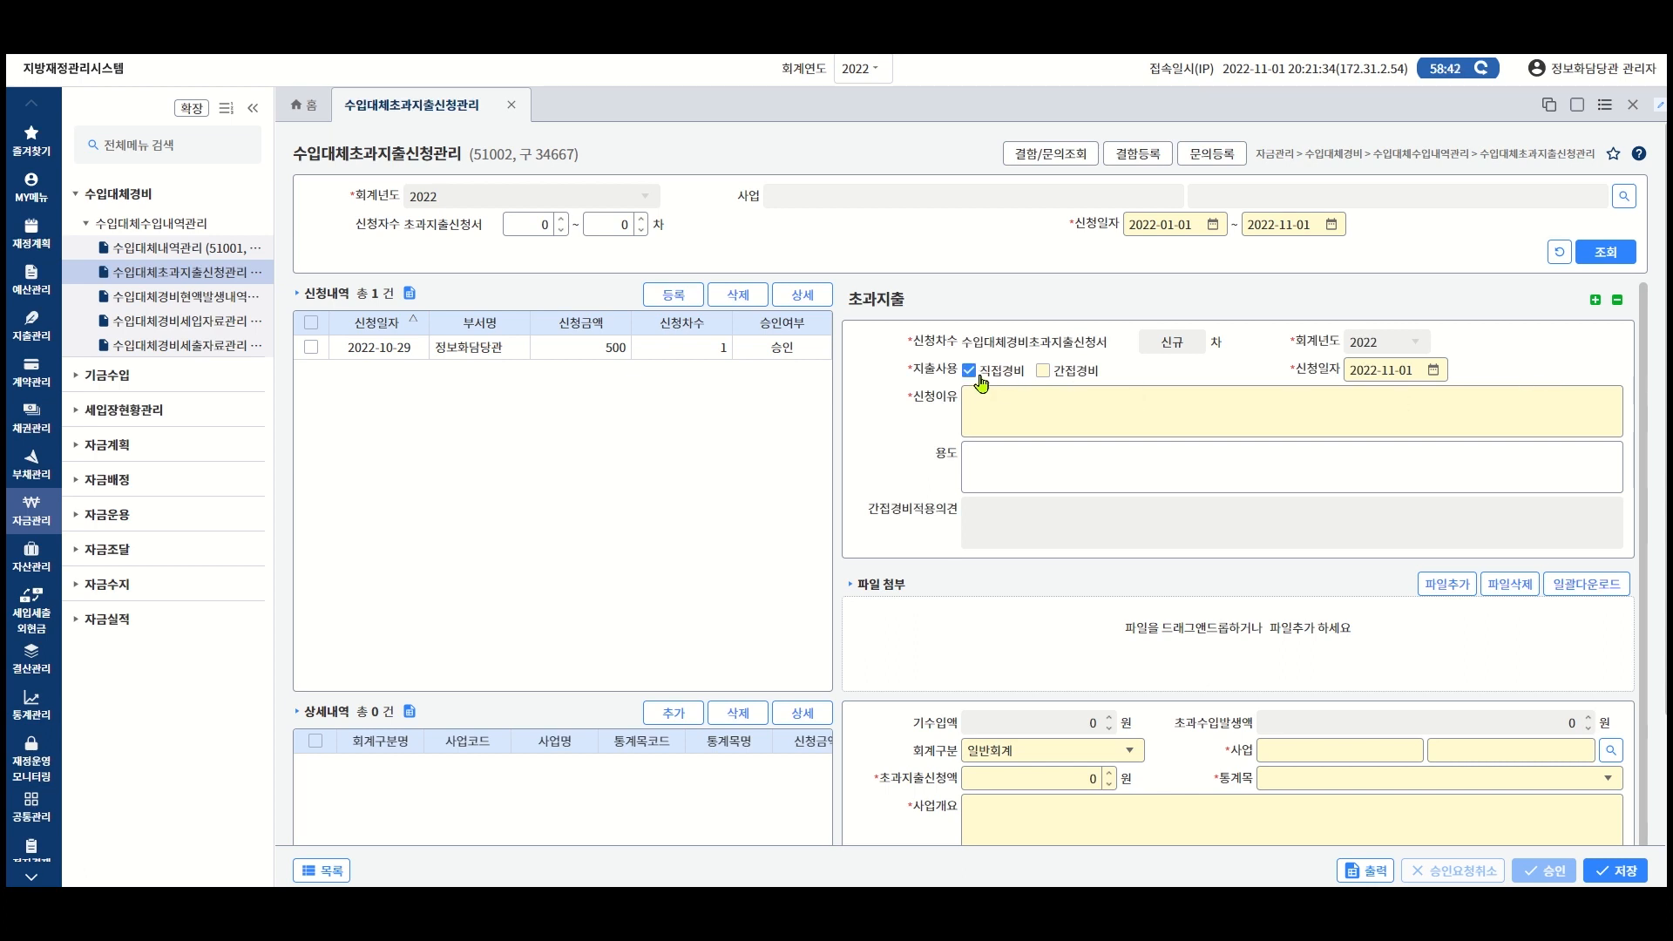
{"action": "left_click", "coordinate": [1059, 378]}
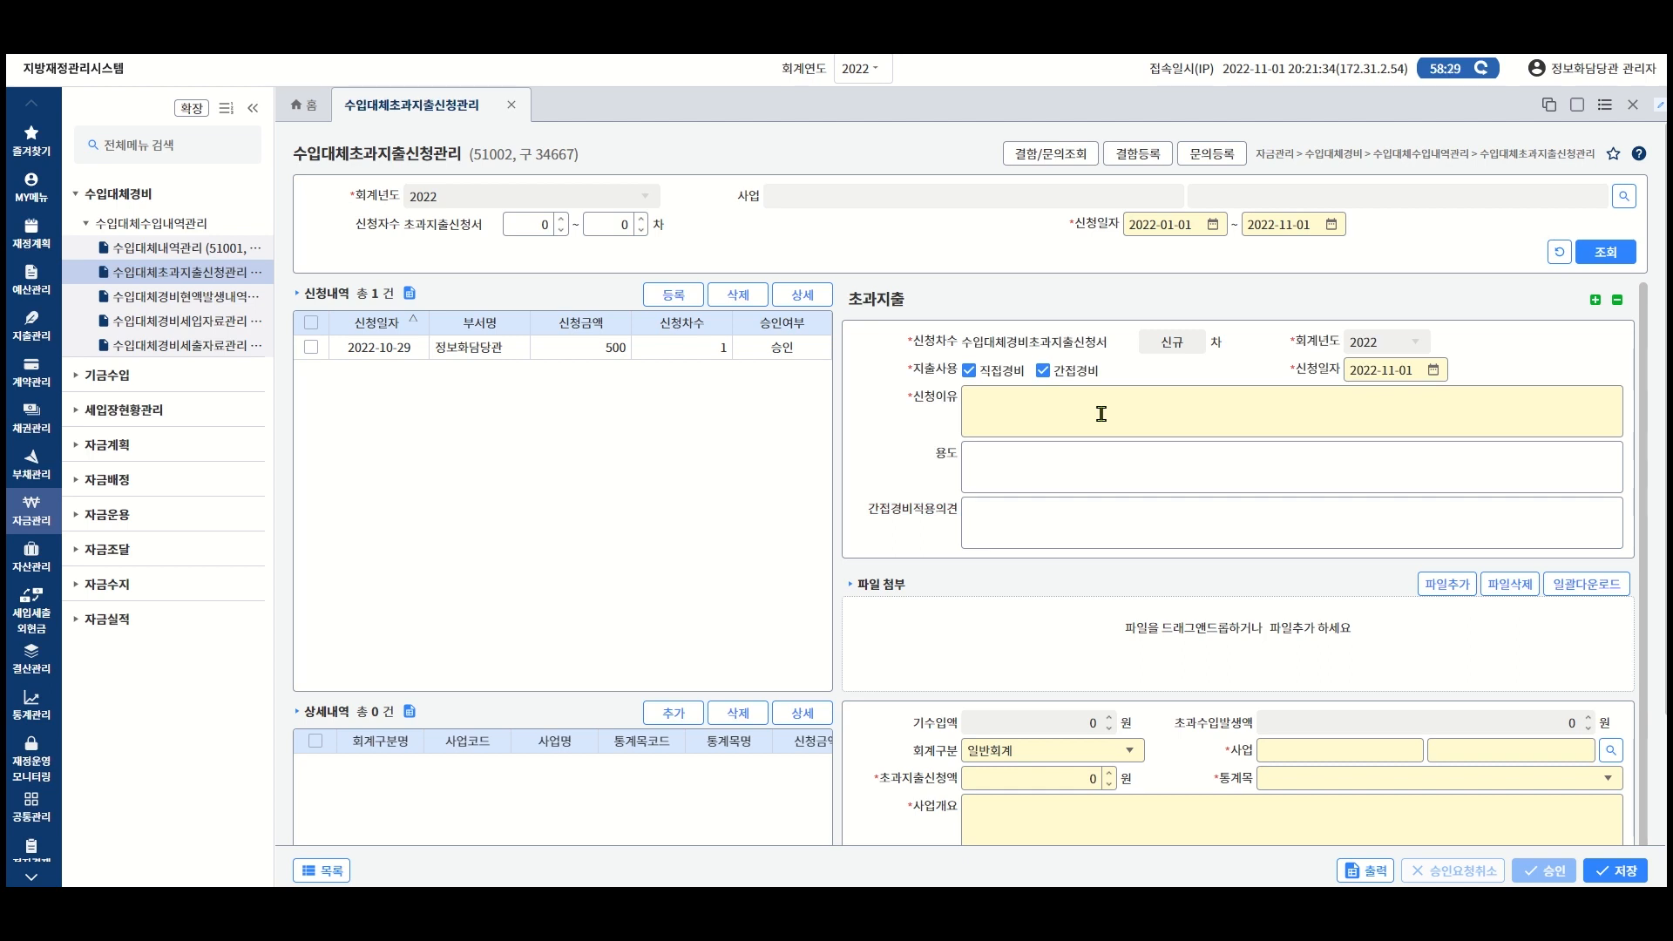
{"action": "left_click", "coordinate": [1018, 518]}
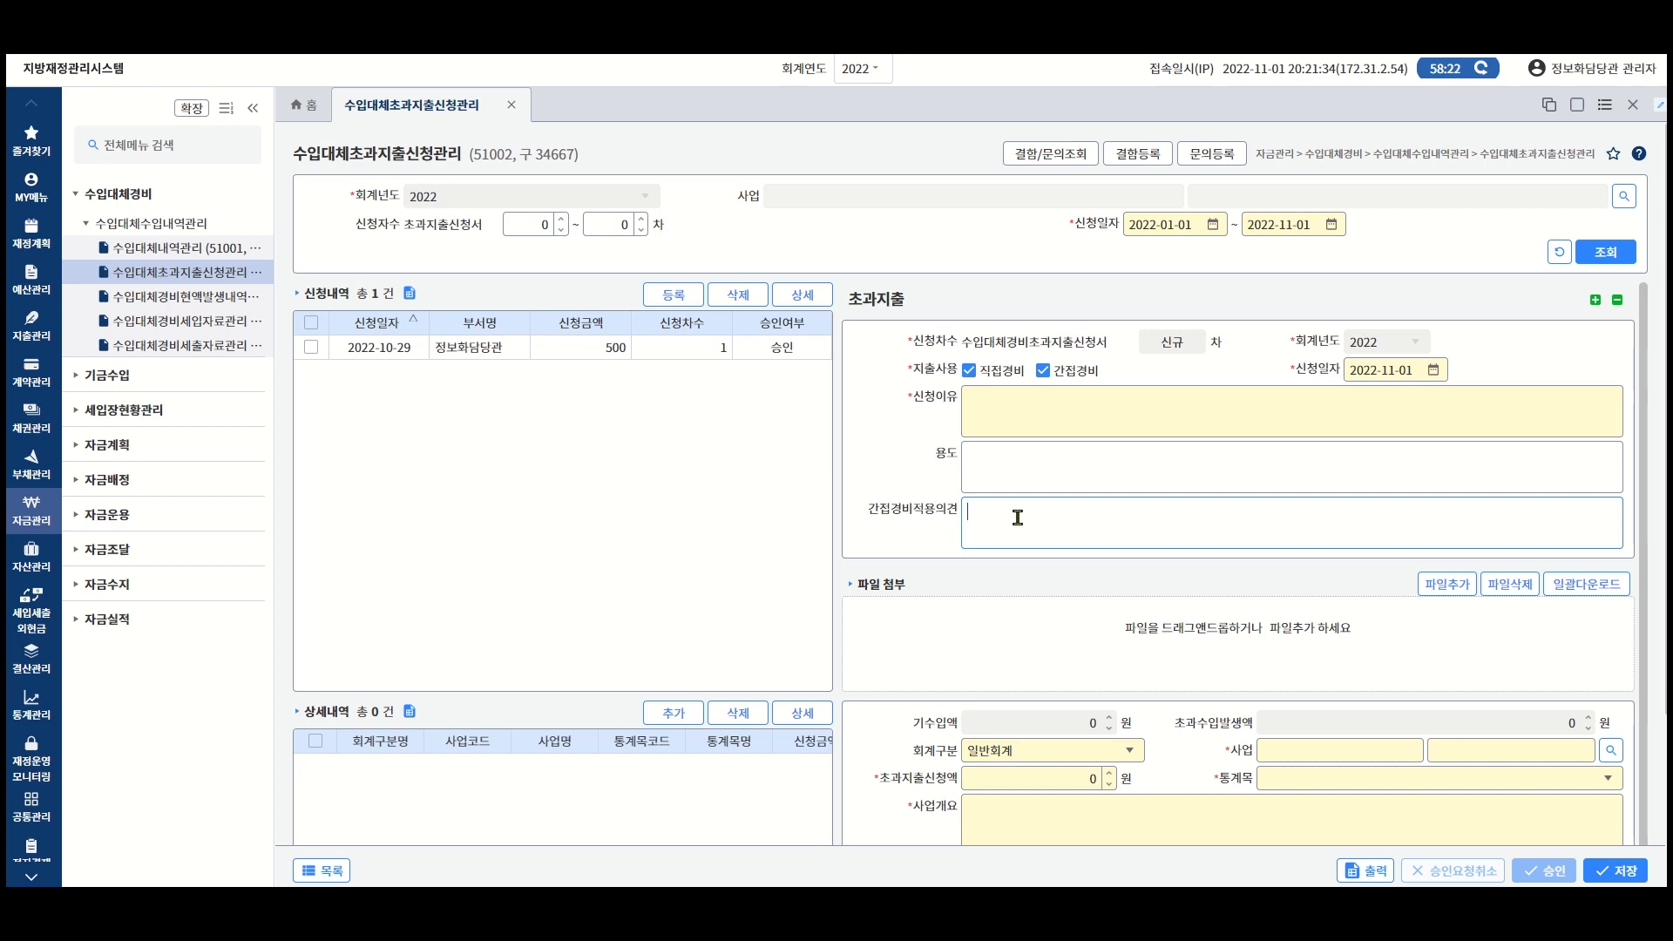
Enter "초과지출 신청 사유를 등록" as the 신청이유 and "용도를 입력" as the 용도.
{"action": "left_click", "coordinate": [1032, 415]}
{"action": "type", "text": "초과지출 신ㅊ"}
{"action": "type", "text": "사유를 등록"}
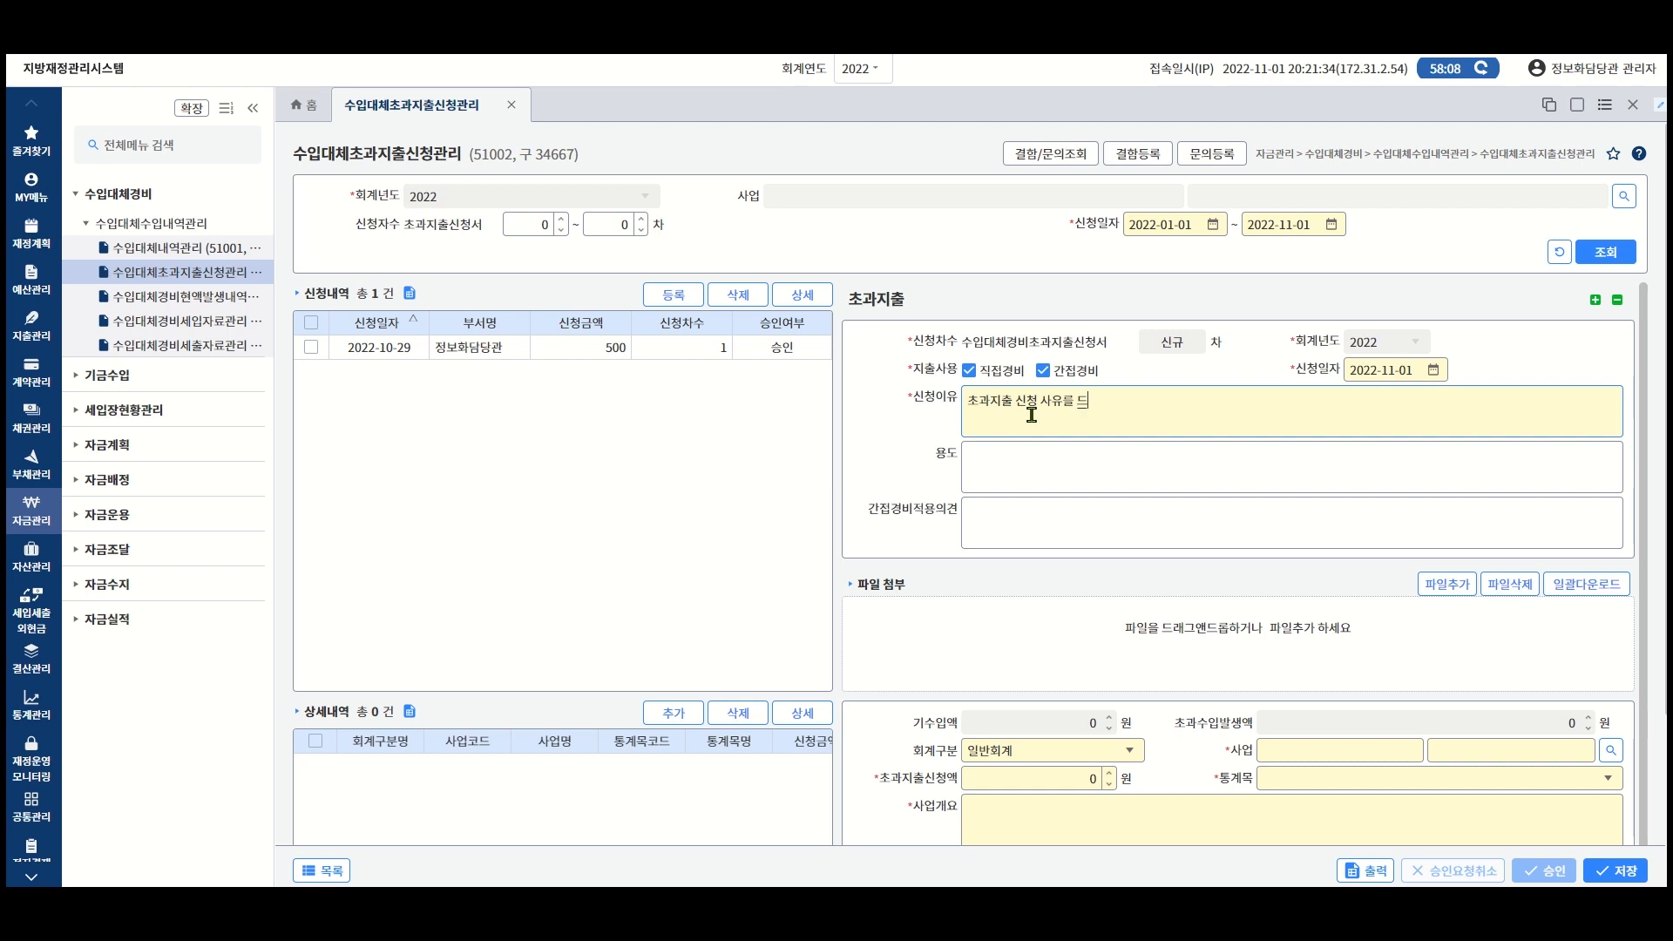
{"action": "left_click", "coordinate": [1034, 452]}
{"action": "type", "text": "용도를 입력"}
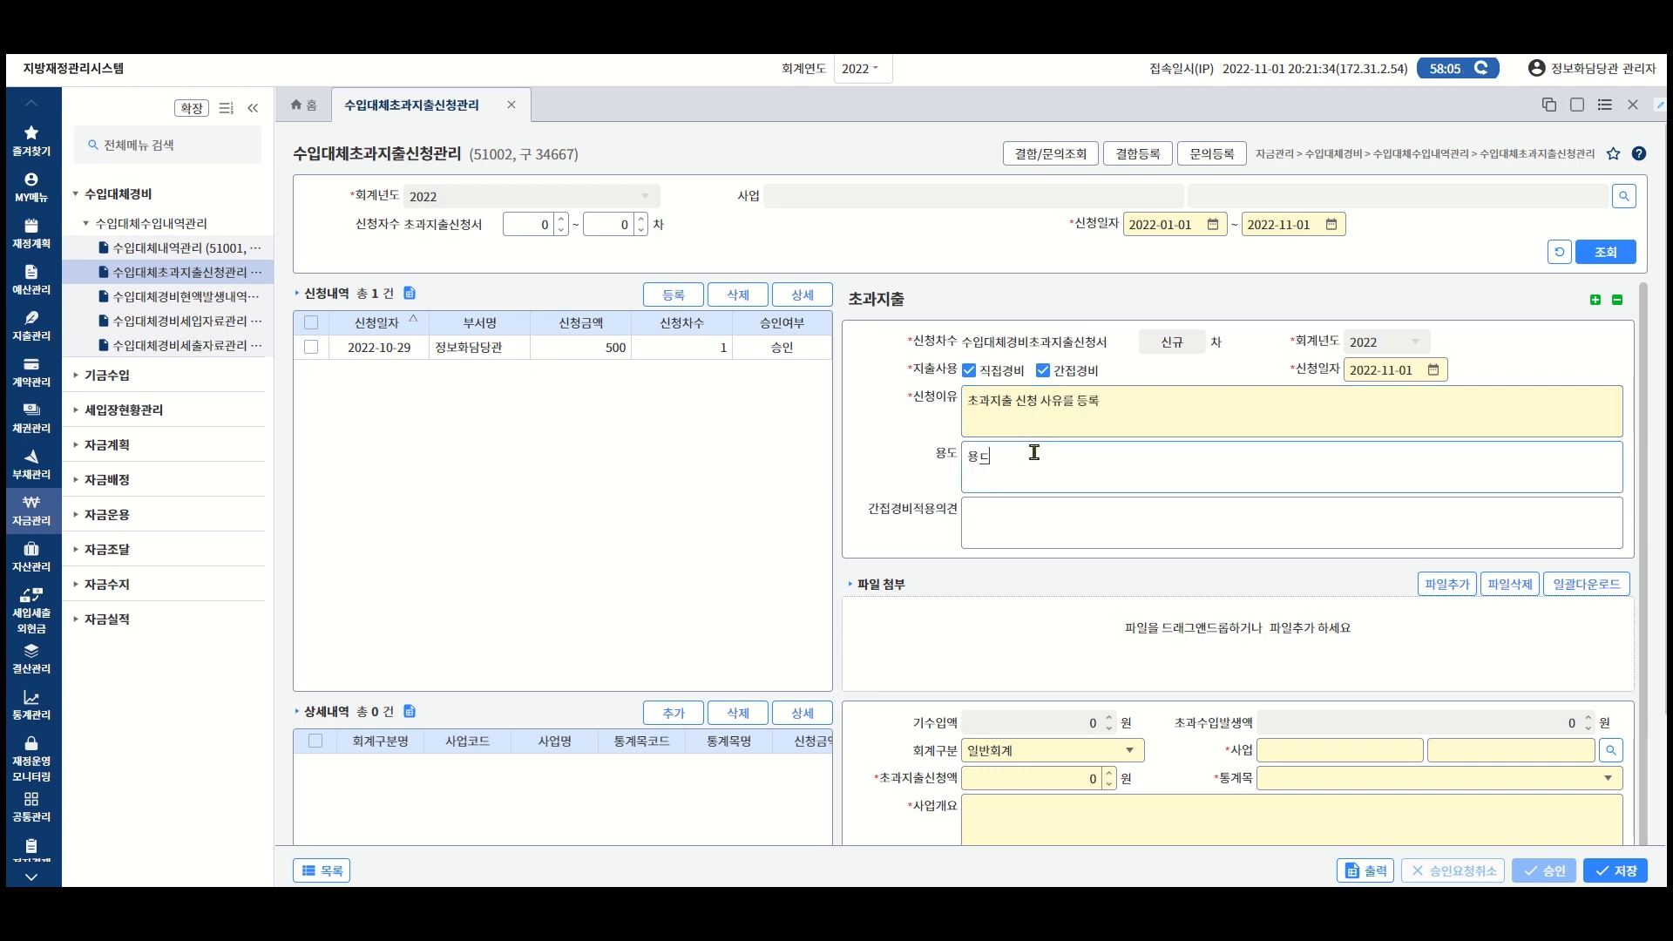
Enter "간접경비 사용의견을 입력" as the 간접경비적용의견 of the new application.
{"action": "left_click", "coordinate": [1030, 510]}
{"action": "type", "text": "간접경비 사용의견을 입력"}
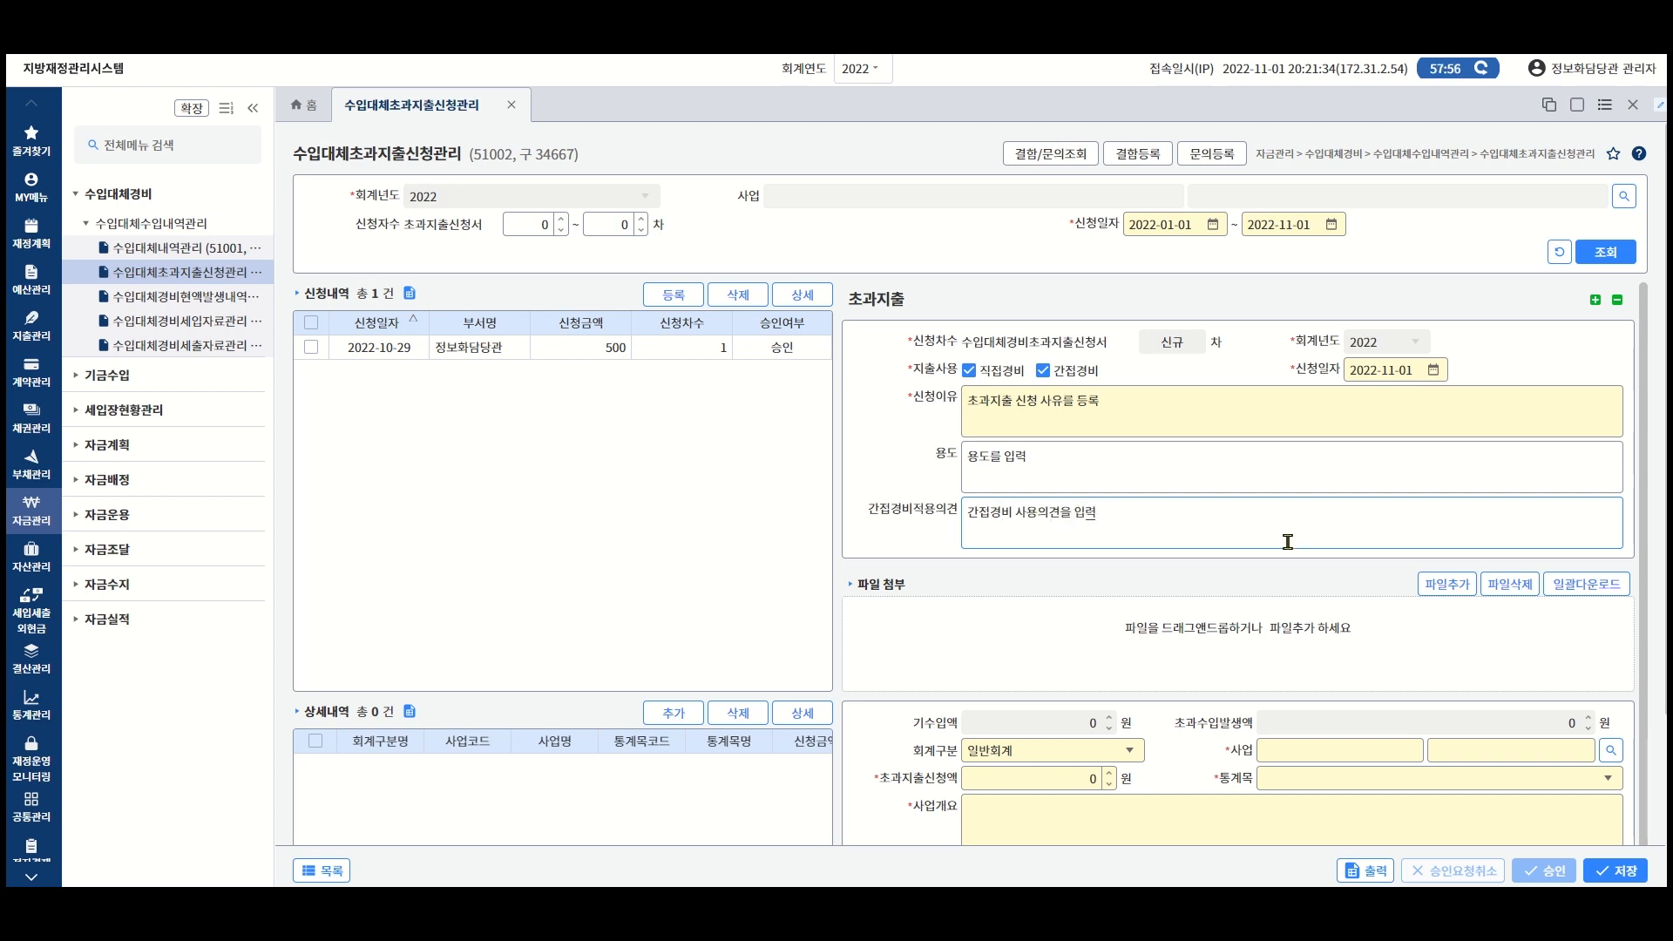
{"action": "scroll", "coordinate": [1330, 626], "scroll_direction": "down", "scroll_amount": 1}
{"action": "scroll", "coordinate": [1330, 625], "scroll_direction": "down", "scroll_amount": 1}
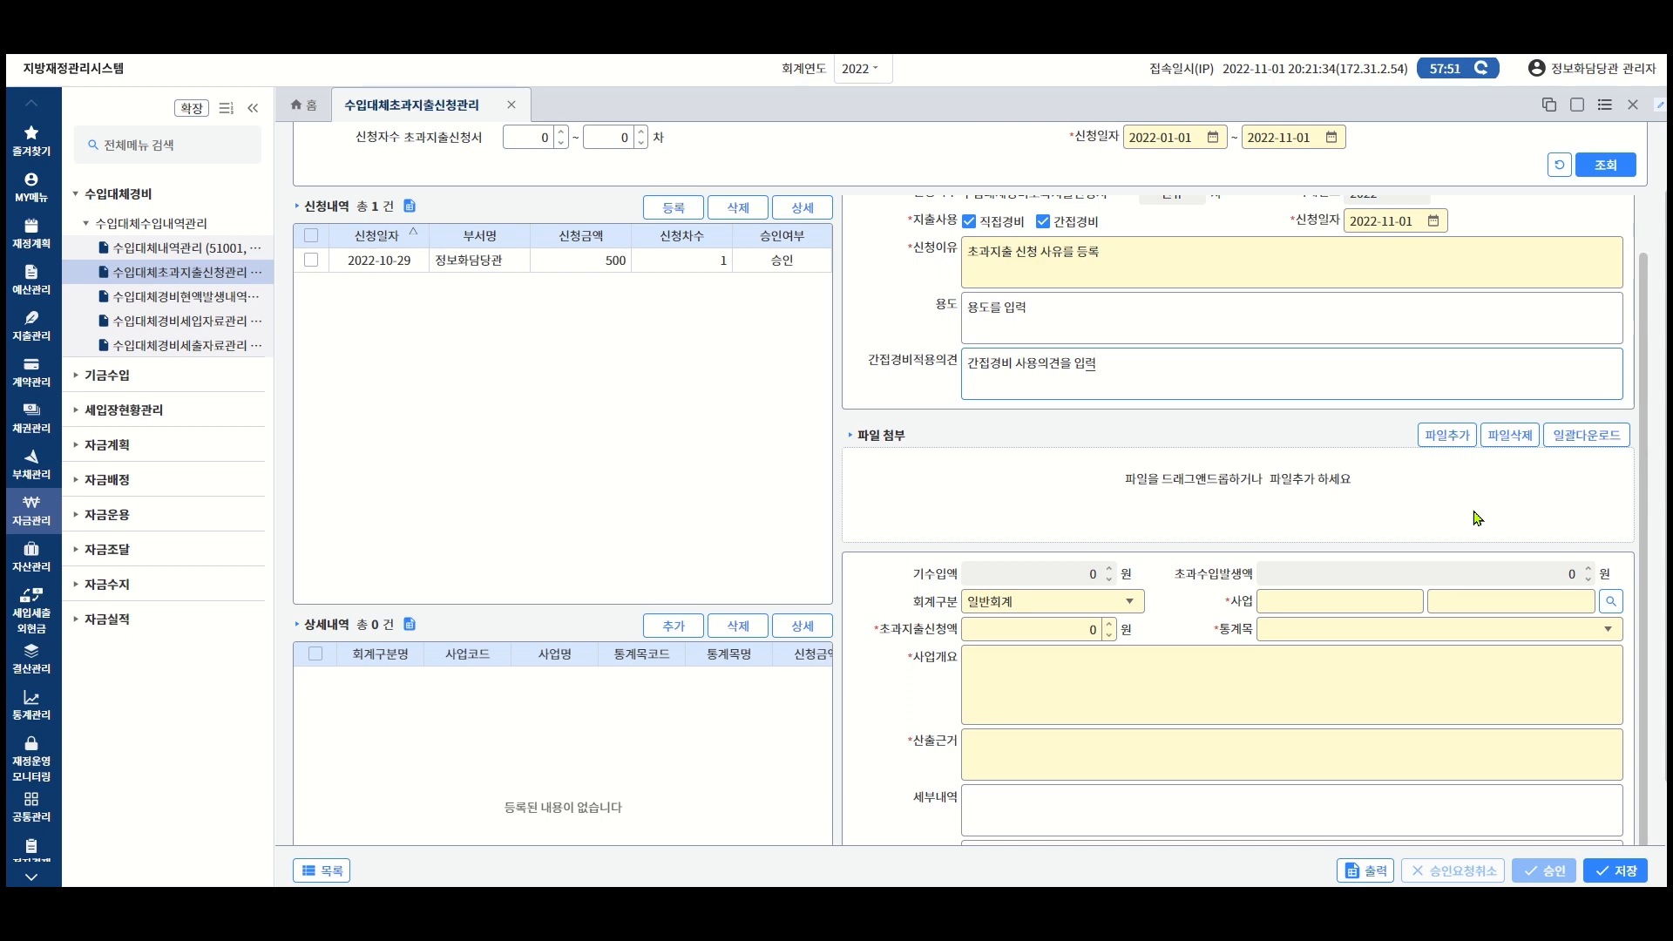
{"action": "left_click", "coordinate": [1464, 444]}
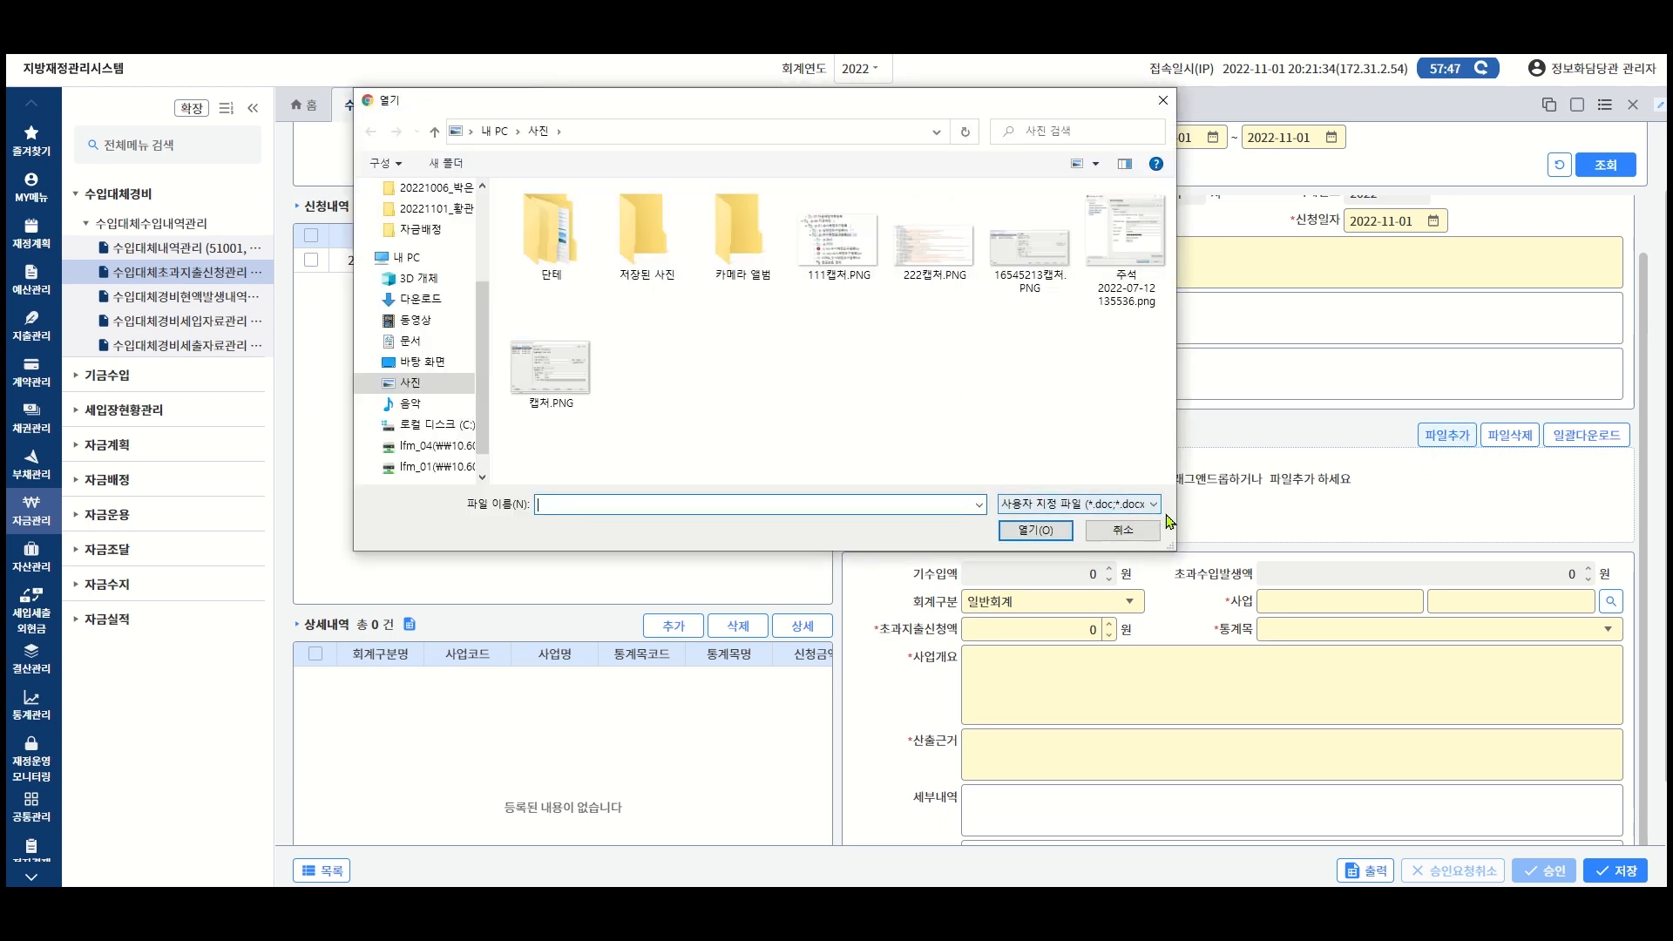
{"action": "left_click", "coordinate": [1129, 530]}
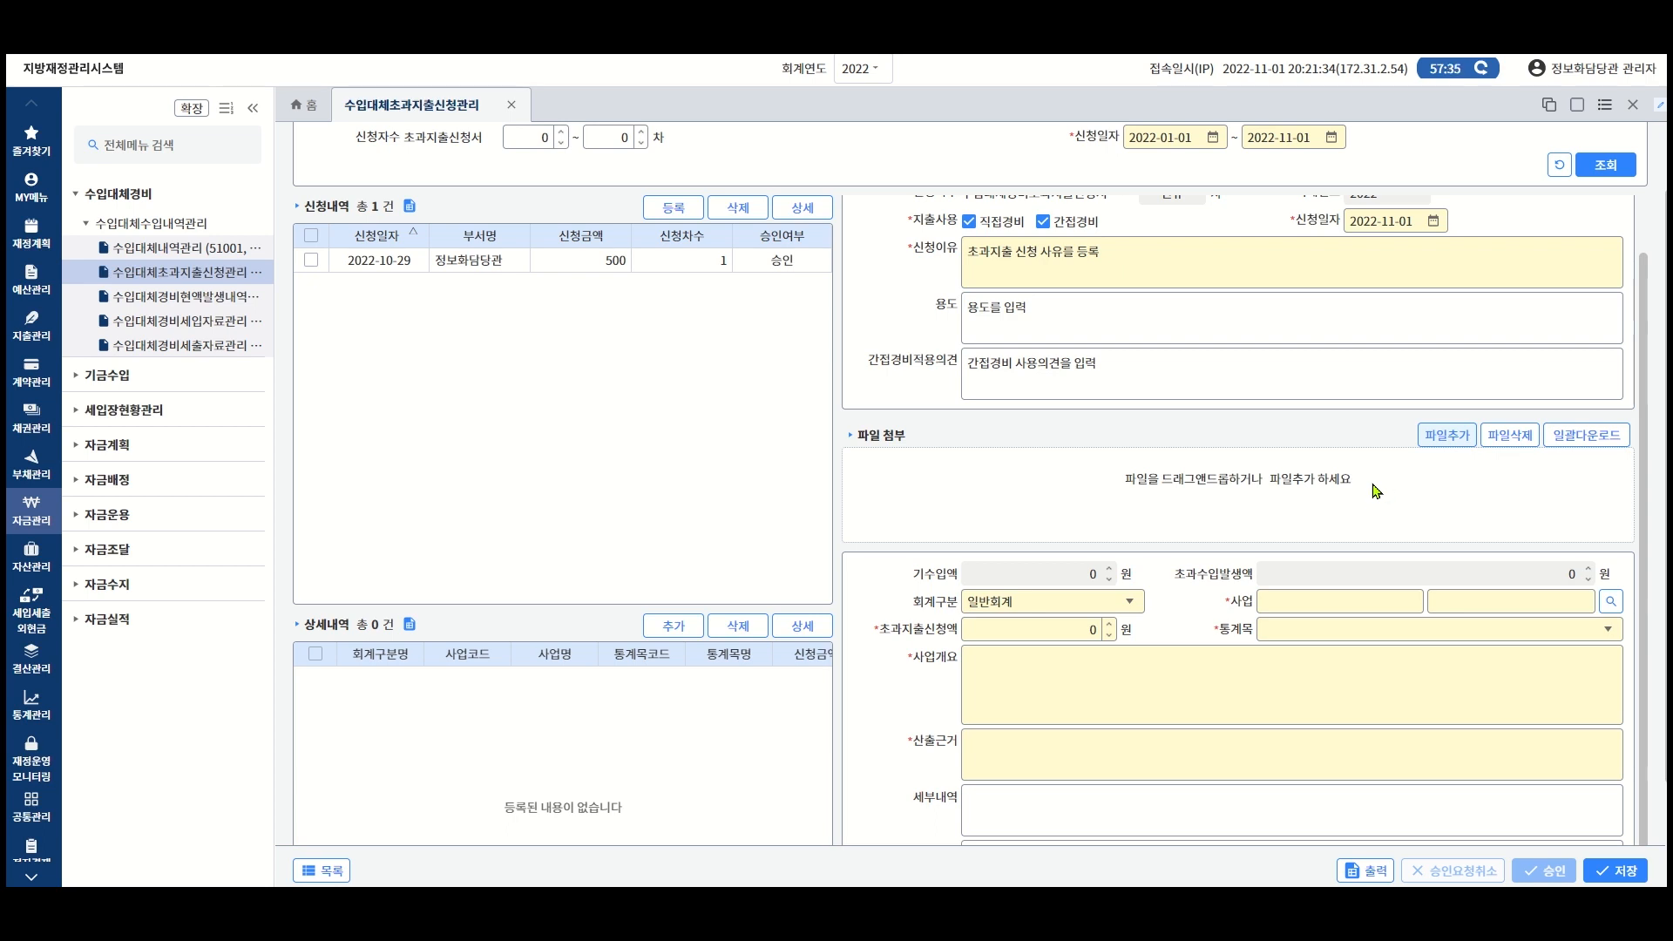
Look up the 사업 codes with the 부서코드 and 부서명 filters cleared, and choose 어업지도선 운영 as the 사업.
{"action": "scroll", "coordinate": [1375, 491], "scroll_direction": "down", "scroll_amount": 2}
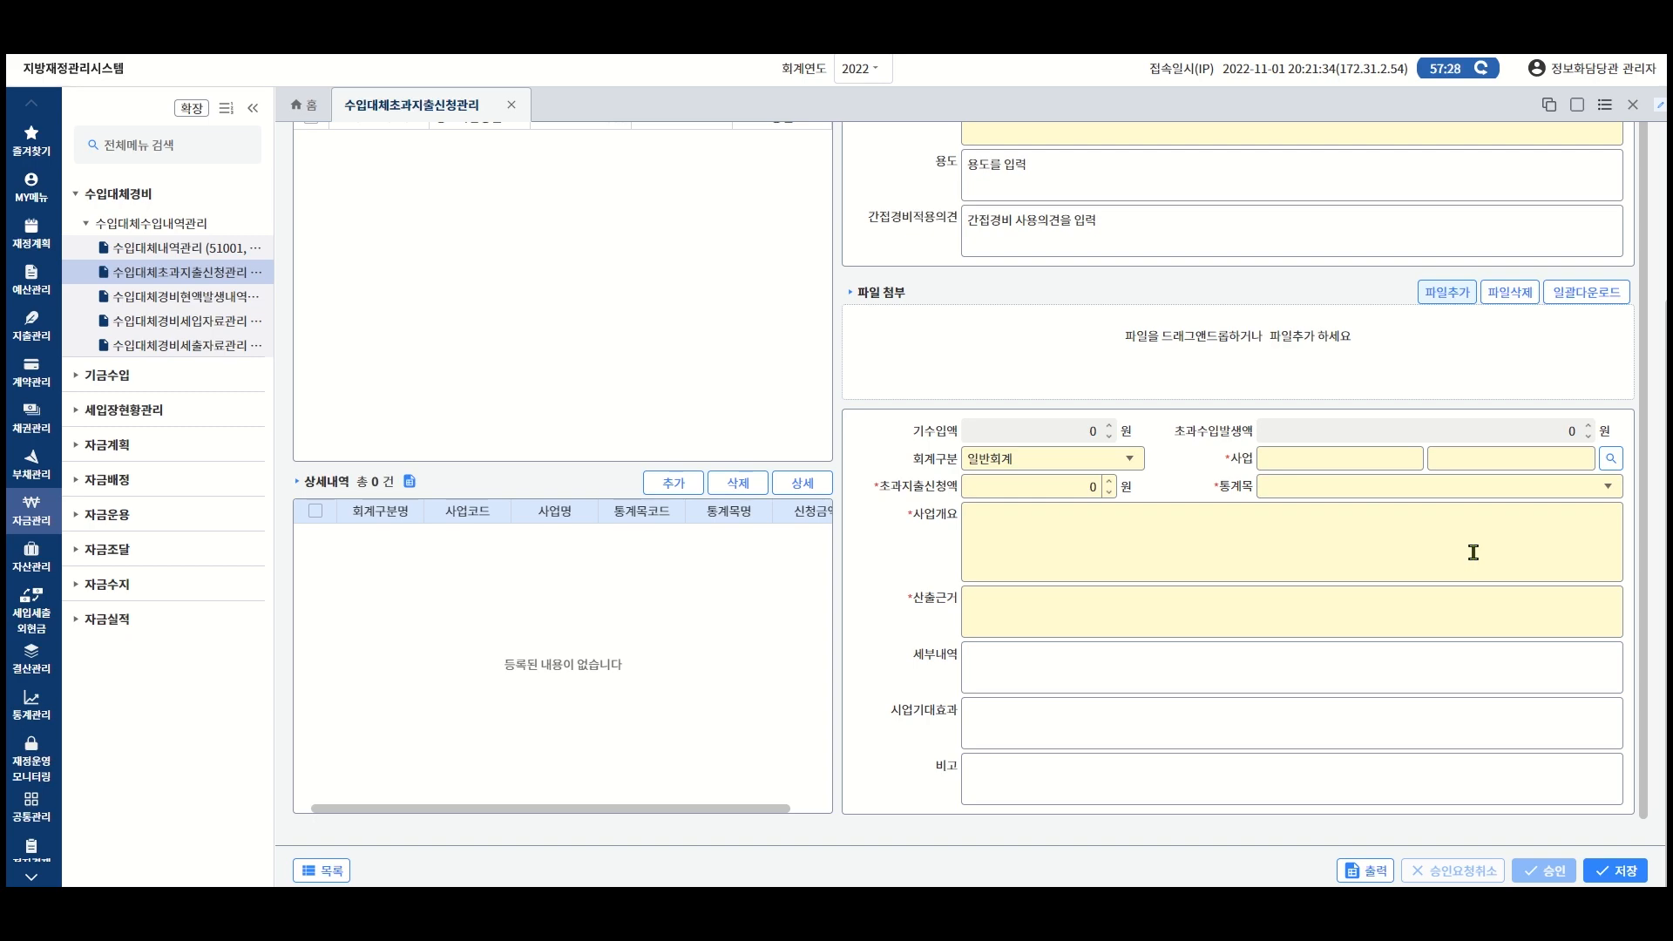
{"action": "left_click", "coordinate": [1610, 458]}
{"action": "left_click_drag", "start_coordinate": [1050, 288], "coordinate": [923, 315]}
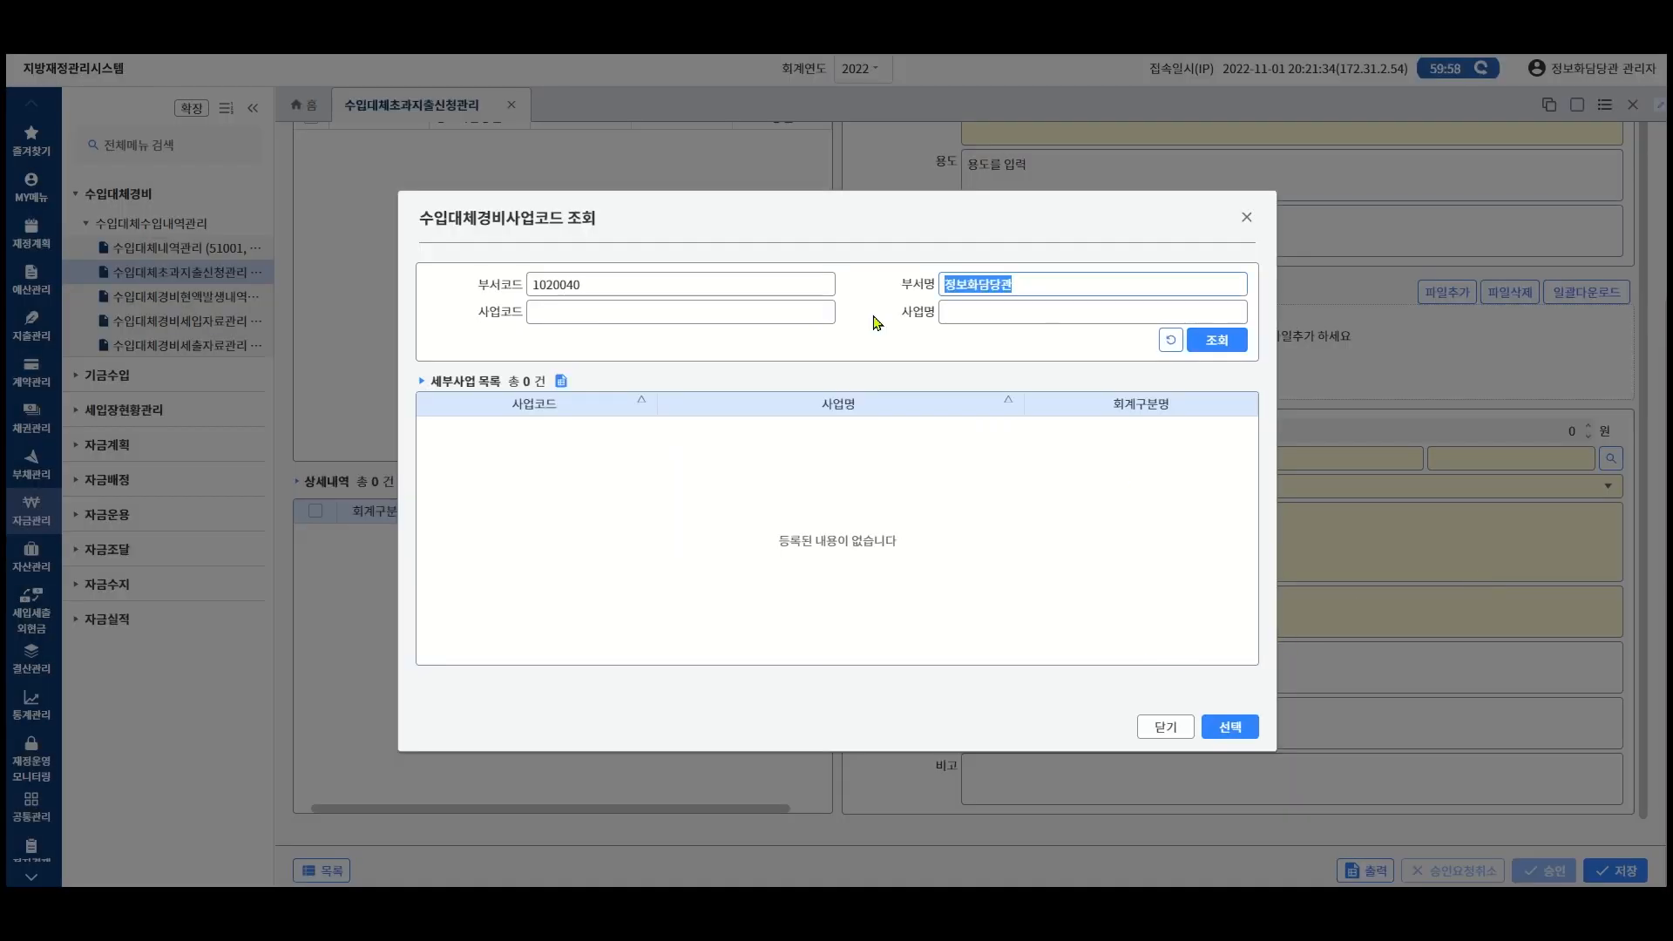
{"action": "key", "text": "BackSpace"}
{"action": "left_click", "coordinate": [660, 287]}
{"action": "key", "text": "ctrl+a"}
{"action": "key", "text": "BackSpace"}
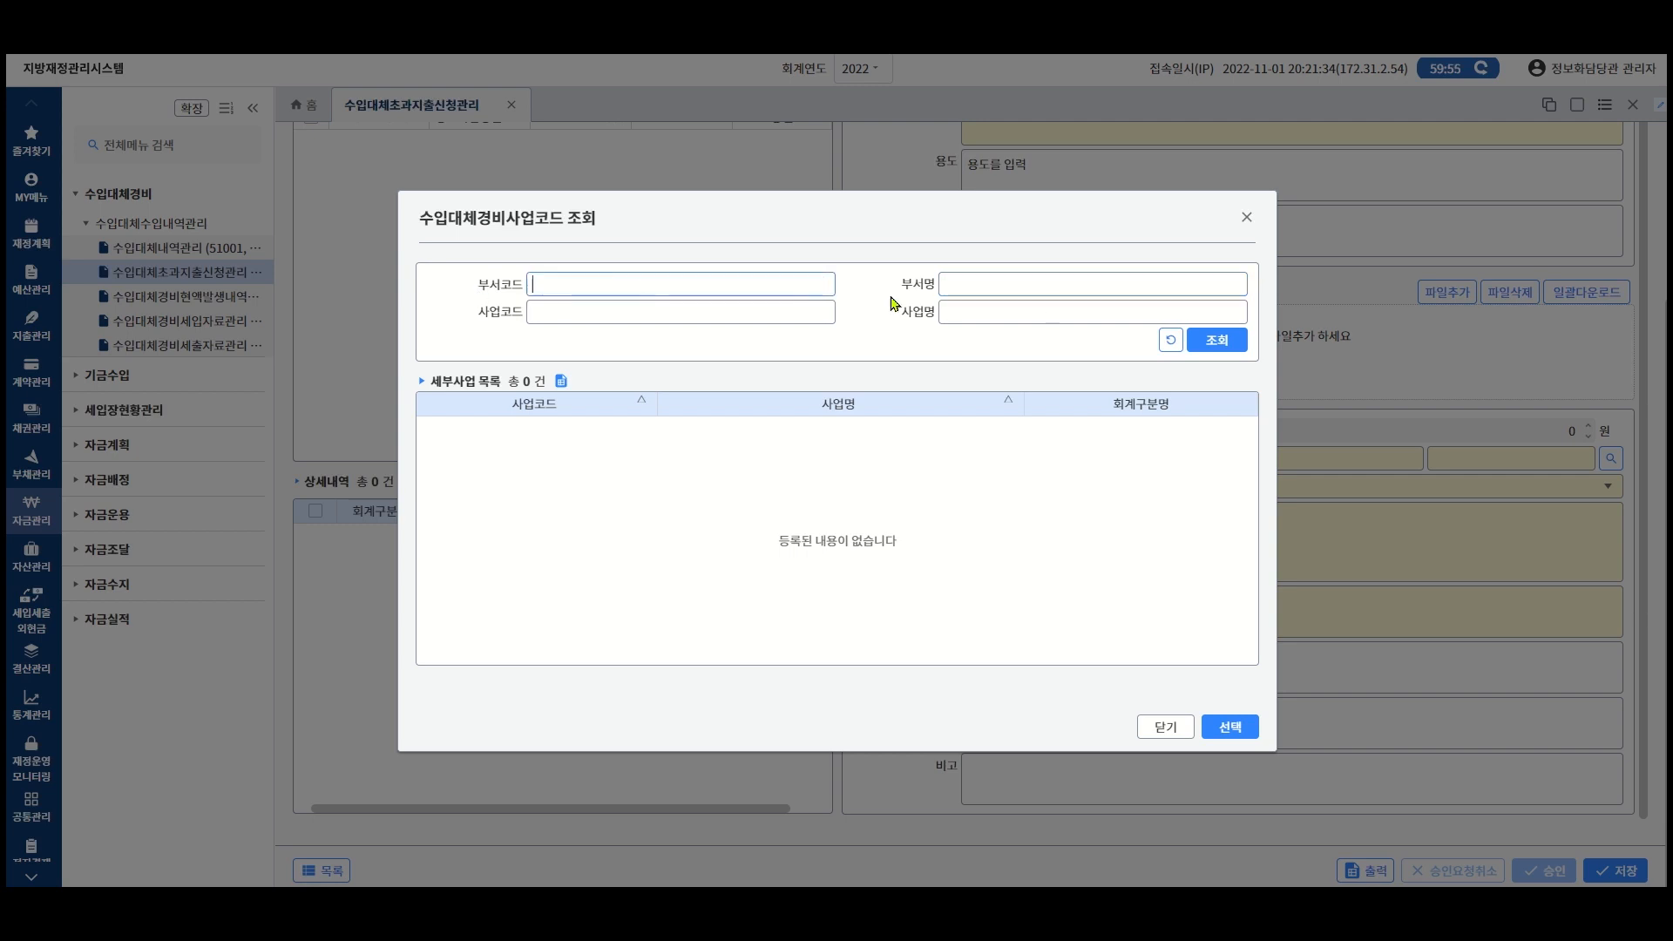
{"action": "left_click", "coordinate": [1190, 340]}
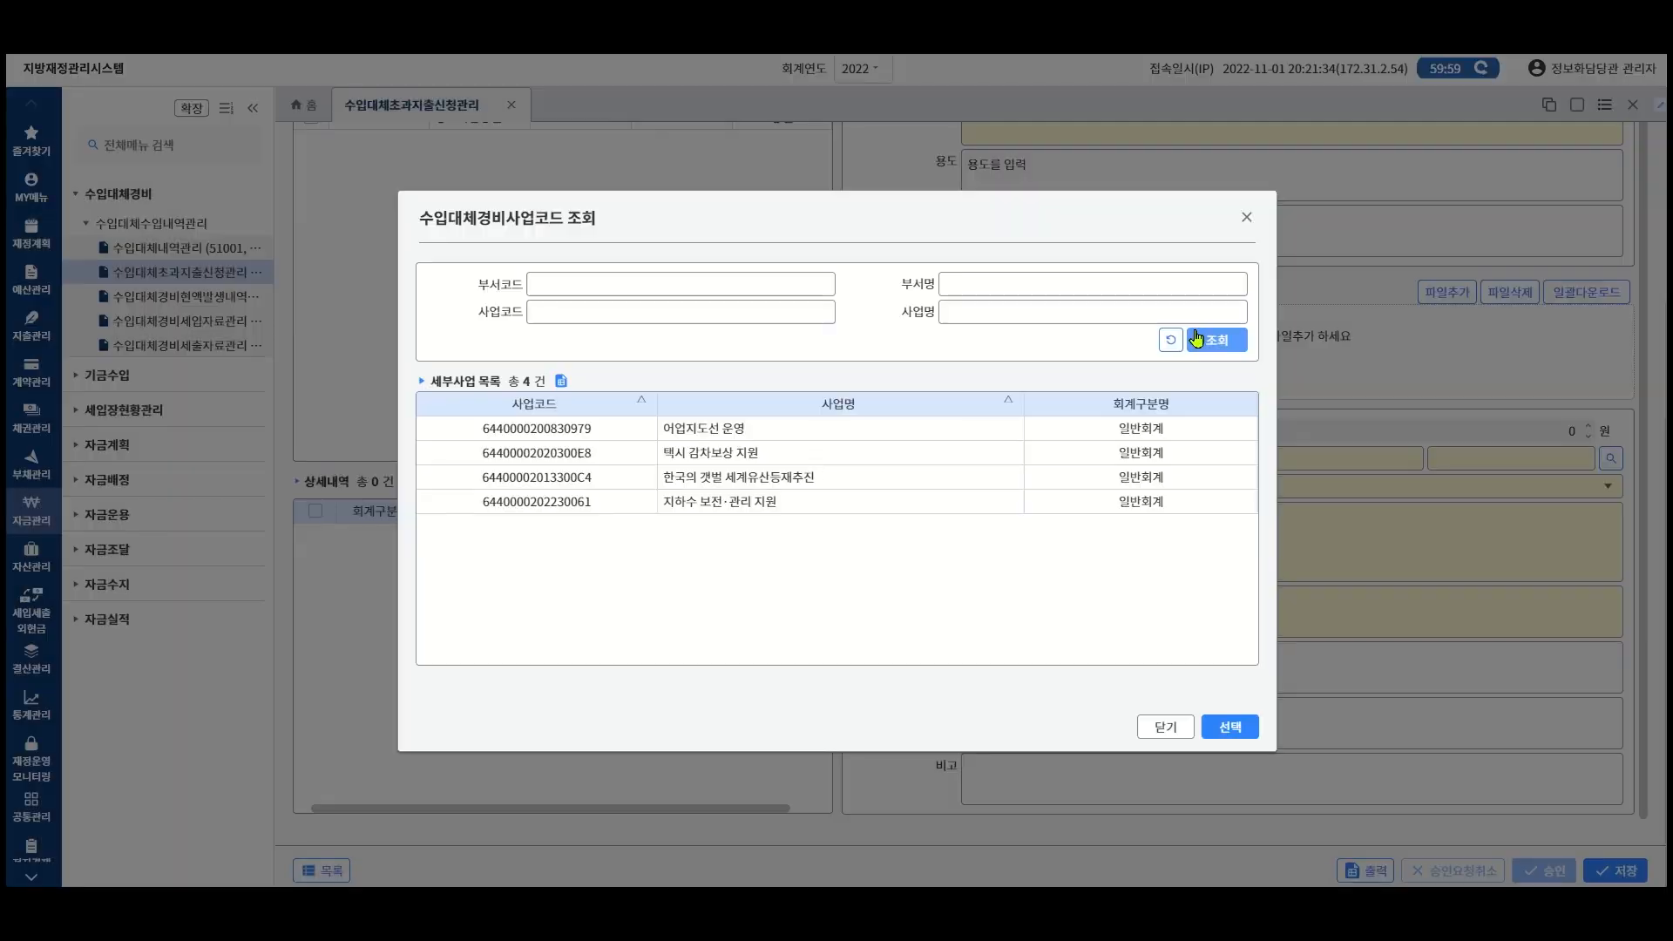
{"action": "double_click", "coordinate": [998, 431]}
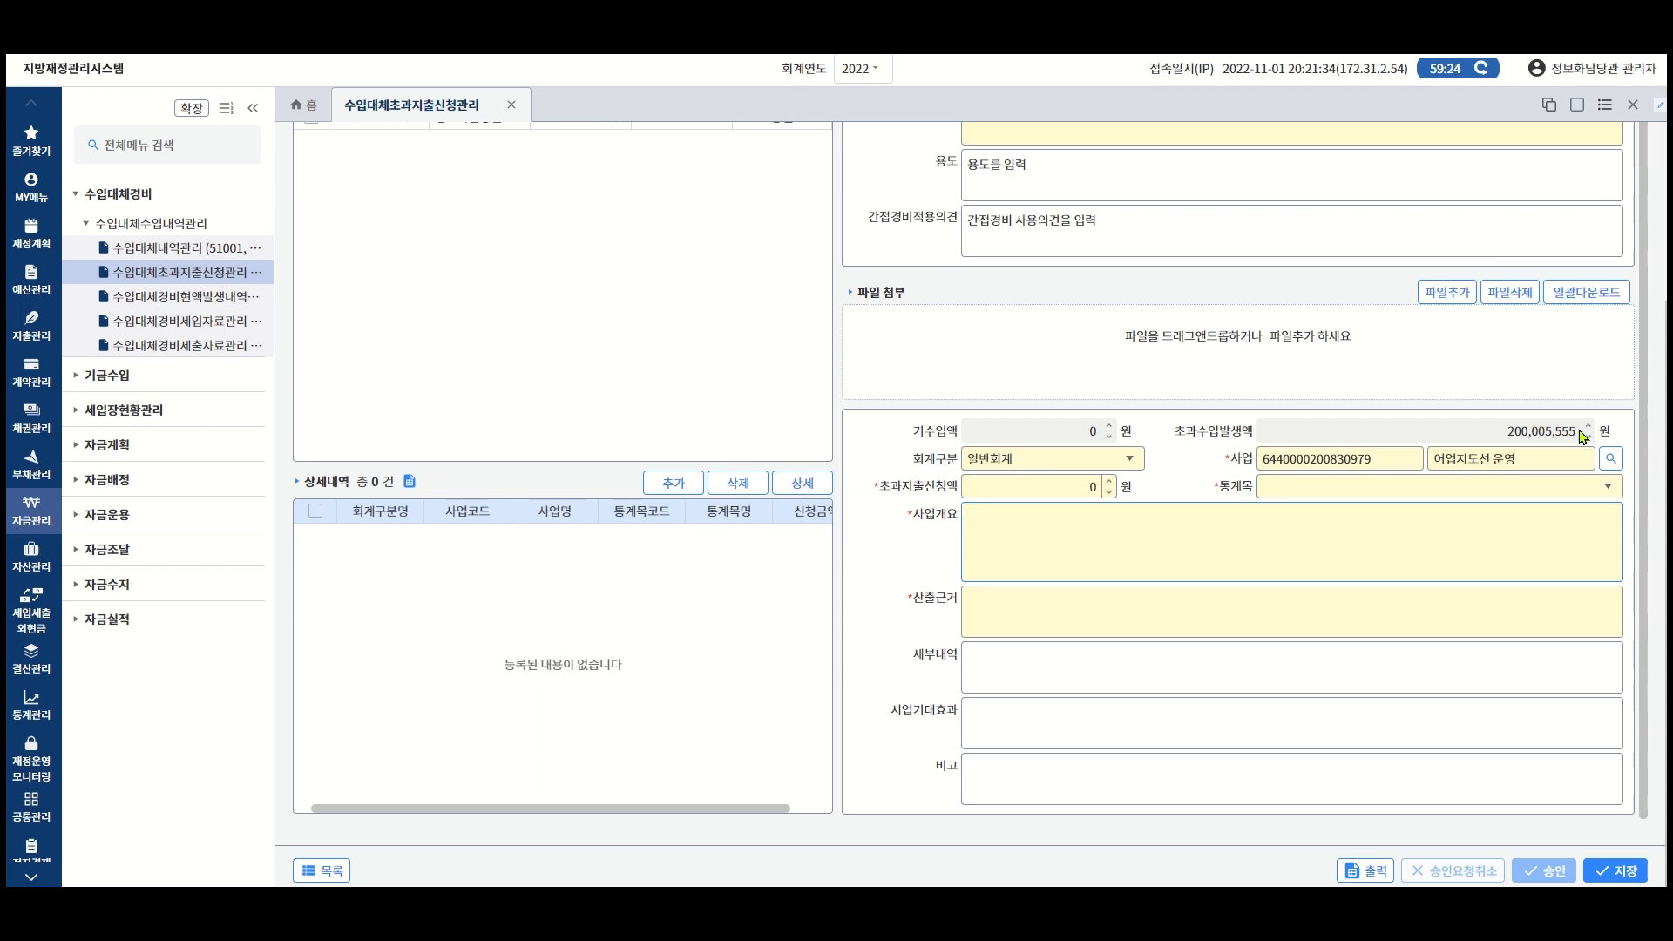
Set the 초과지출신청액 to 100,000,000 won and the 통계목 to 사무관리비.
{"action": "left_click", "coordinate": [1096, 487]}
{"action": "key", "text": "BackSpace"}
{"action": "type", "text": "100,000,000"}
{"action": "left_click", "coordinate": [1608, 488]}
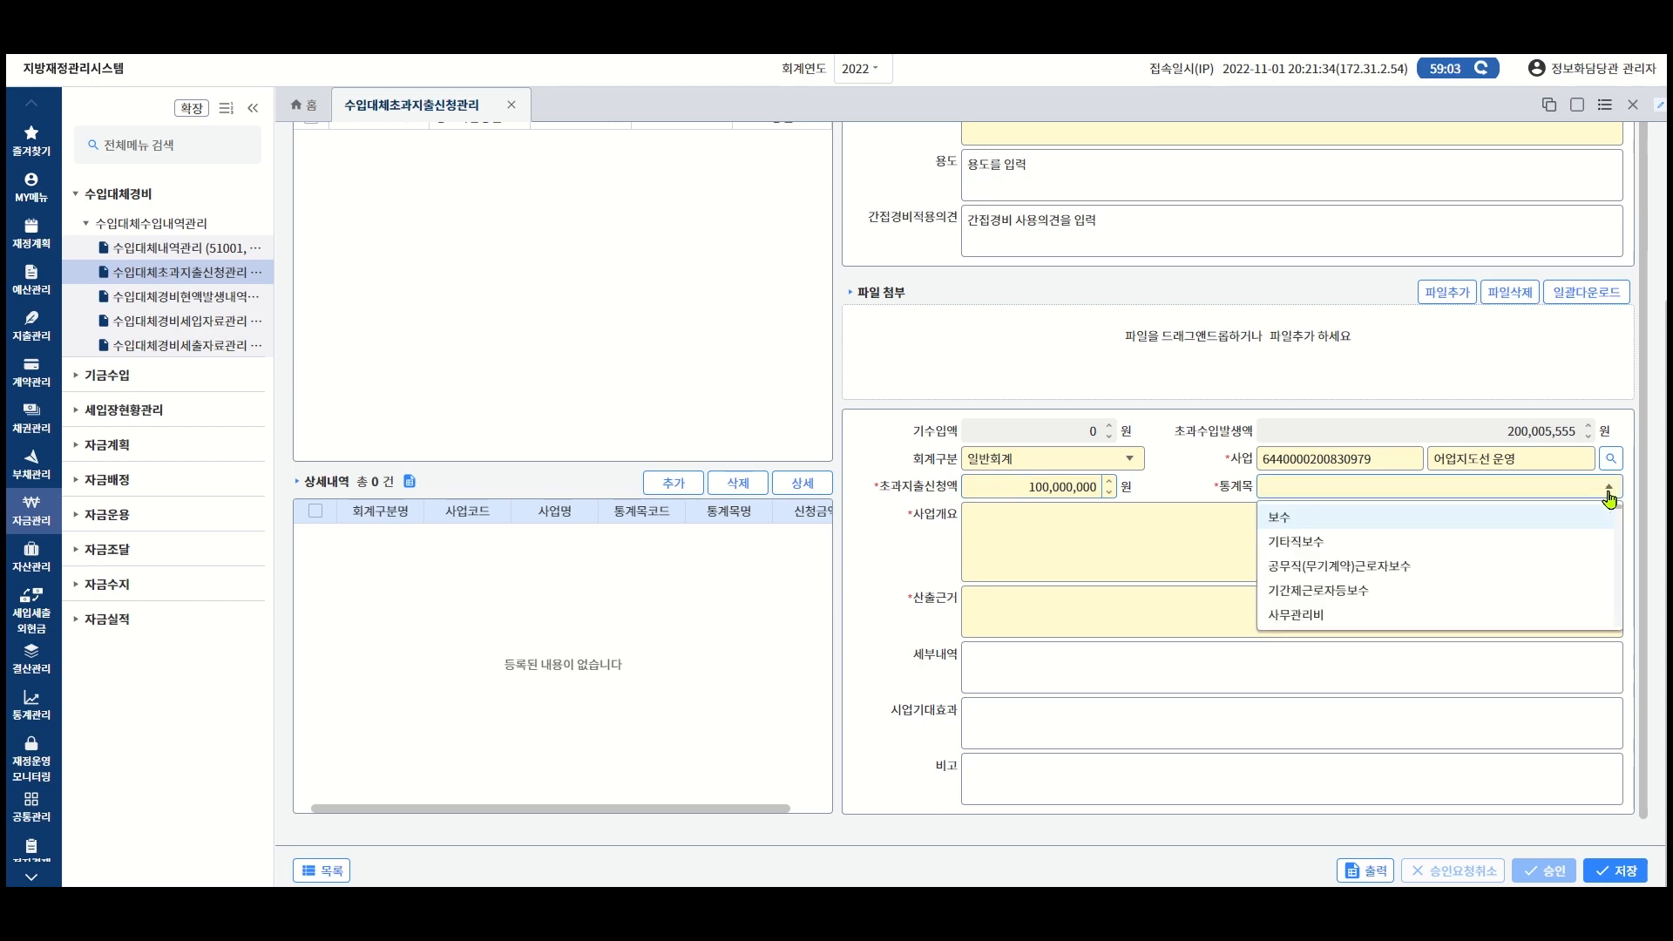
{"action": "left_click", "coordinate": [1551, 614]}
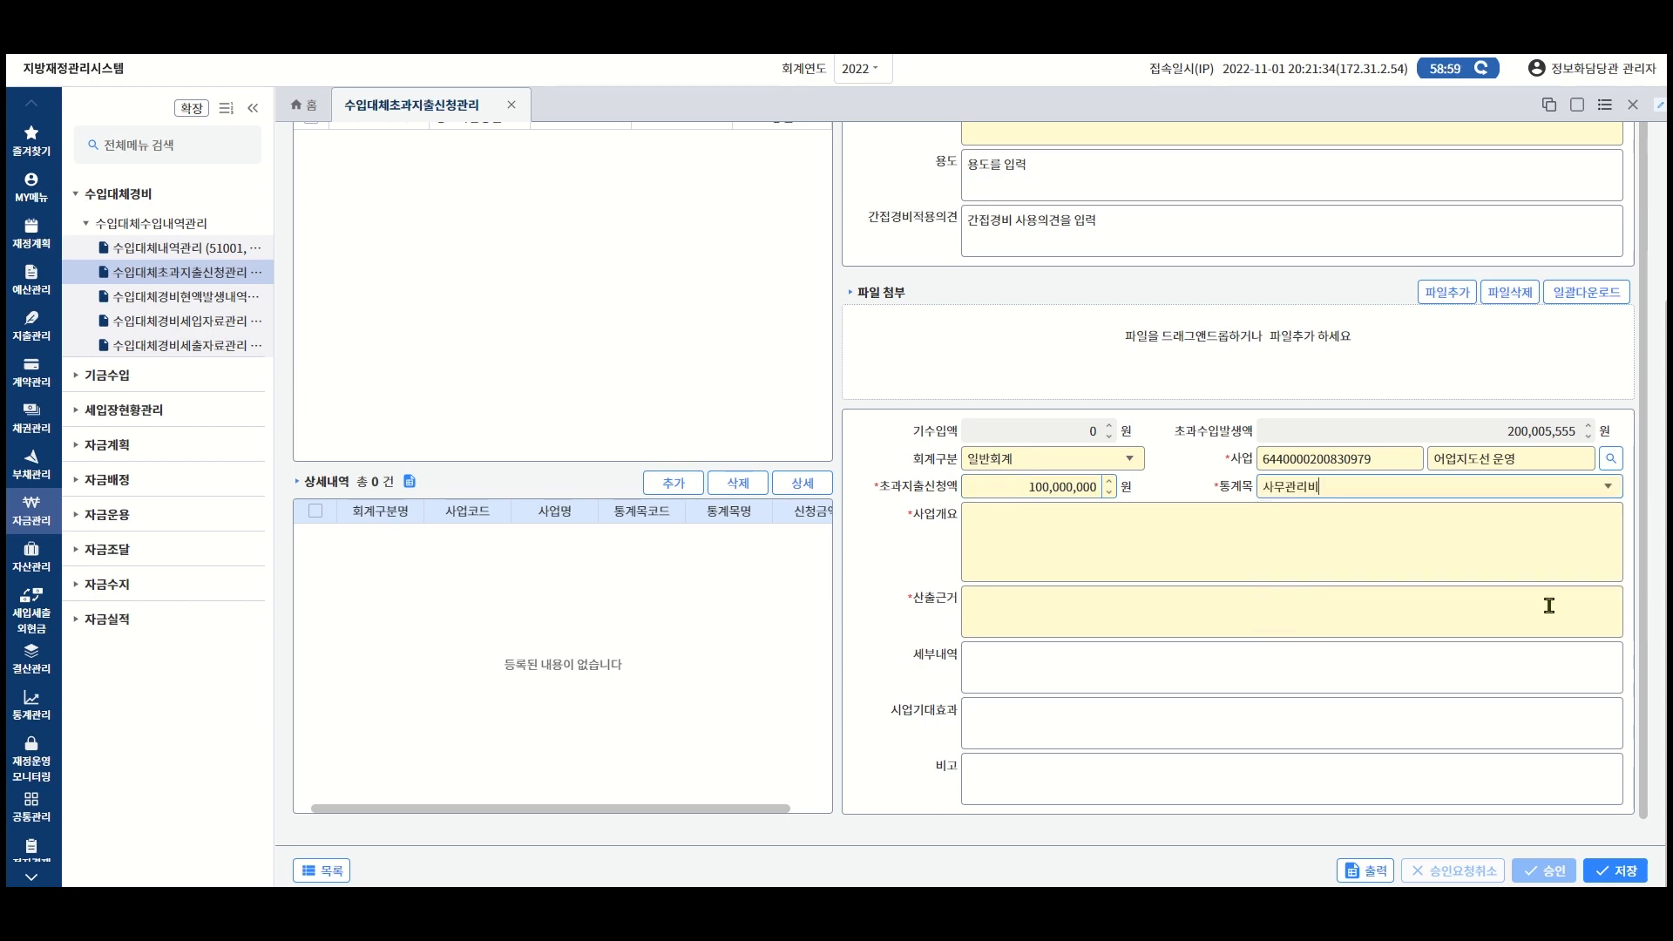
Enter "사업개요 입력" as the 사업개요, "산출근거 입력" as the 산출근거 and "세부사항 등록" as the 세부내역.
{"action": "left_click", "coordinate": [1551, 555]}
{"action": "type", "text": "사업개요 입력"}
{"action": "left_click", "coordinate": [1468, 626]}
{"action": "type", "text": "산출근거 입력"}
{"action": "left_click", "coordinate": [1450, 655]}
{"action": "type", "text": "세부시항 등록"}
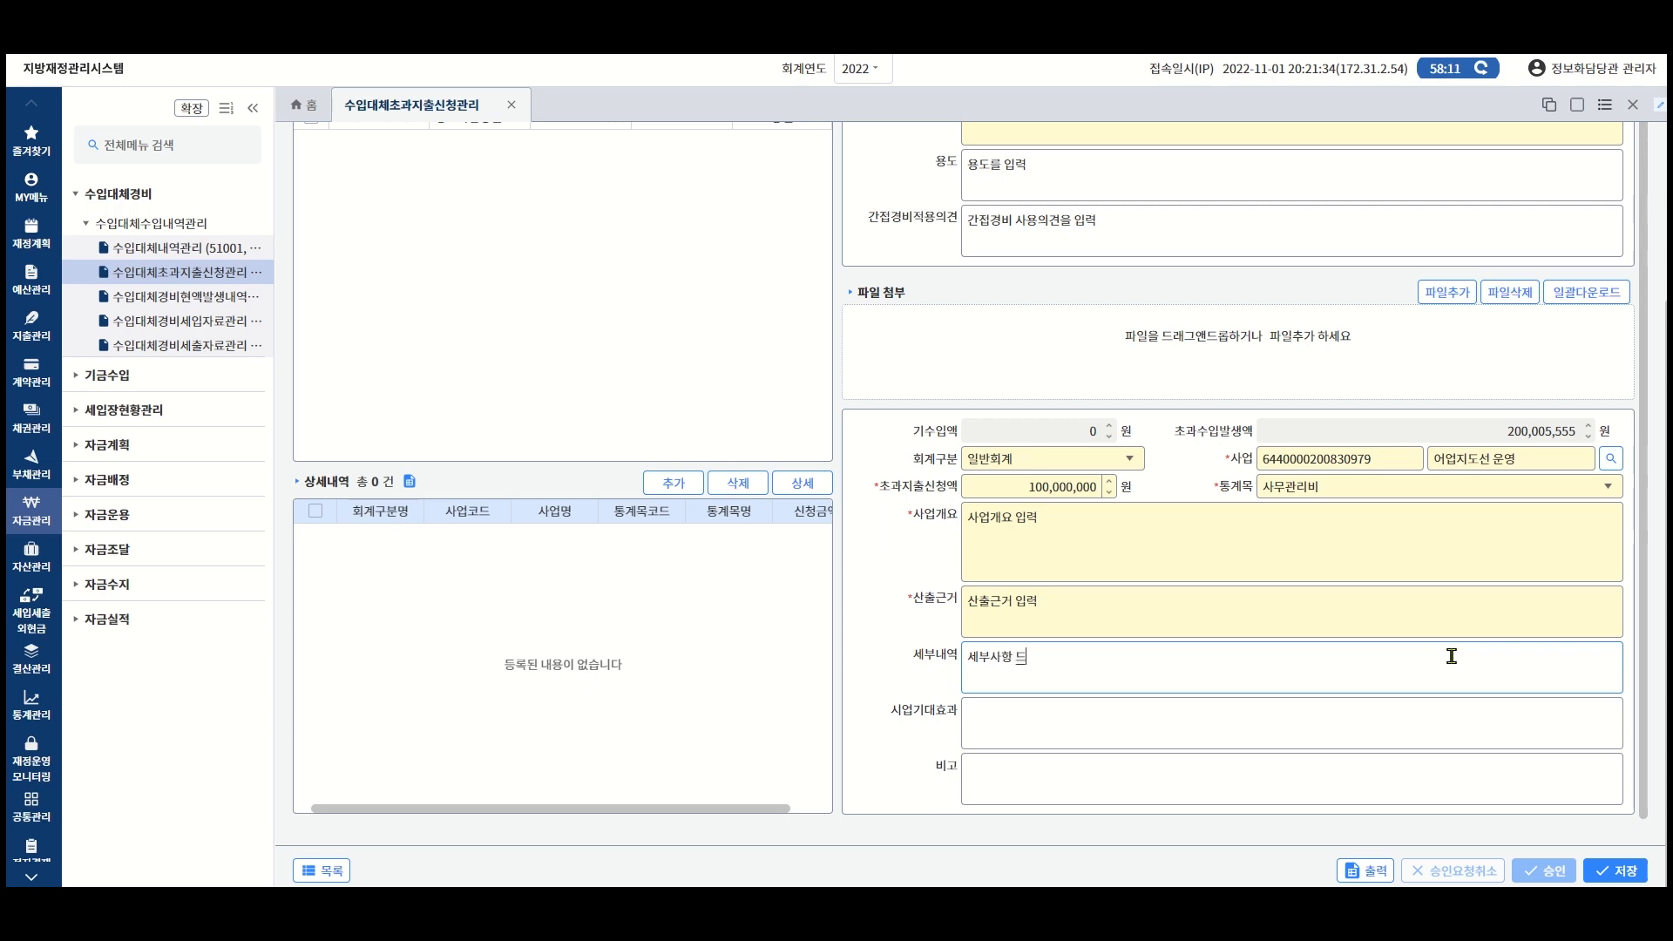
Enter "기대효과 입력" as the 사업기대효과 and "비고사항 등록" as the 비고.
{"action": "left_click", "coordinate": [1420, 724]}
{"action": "type", "text": "기대효과"}
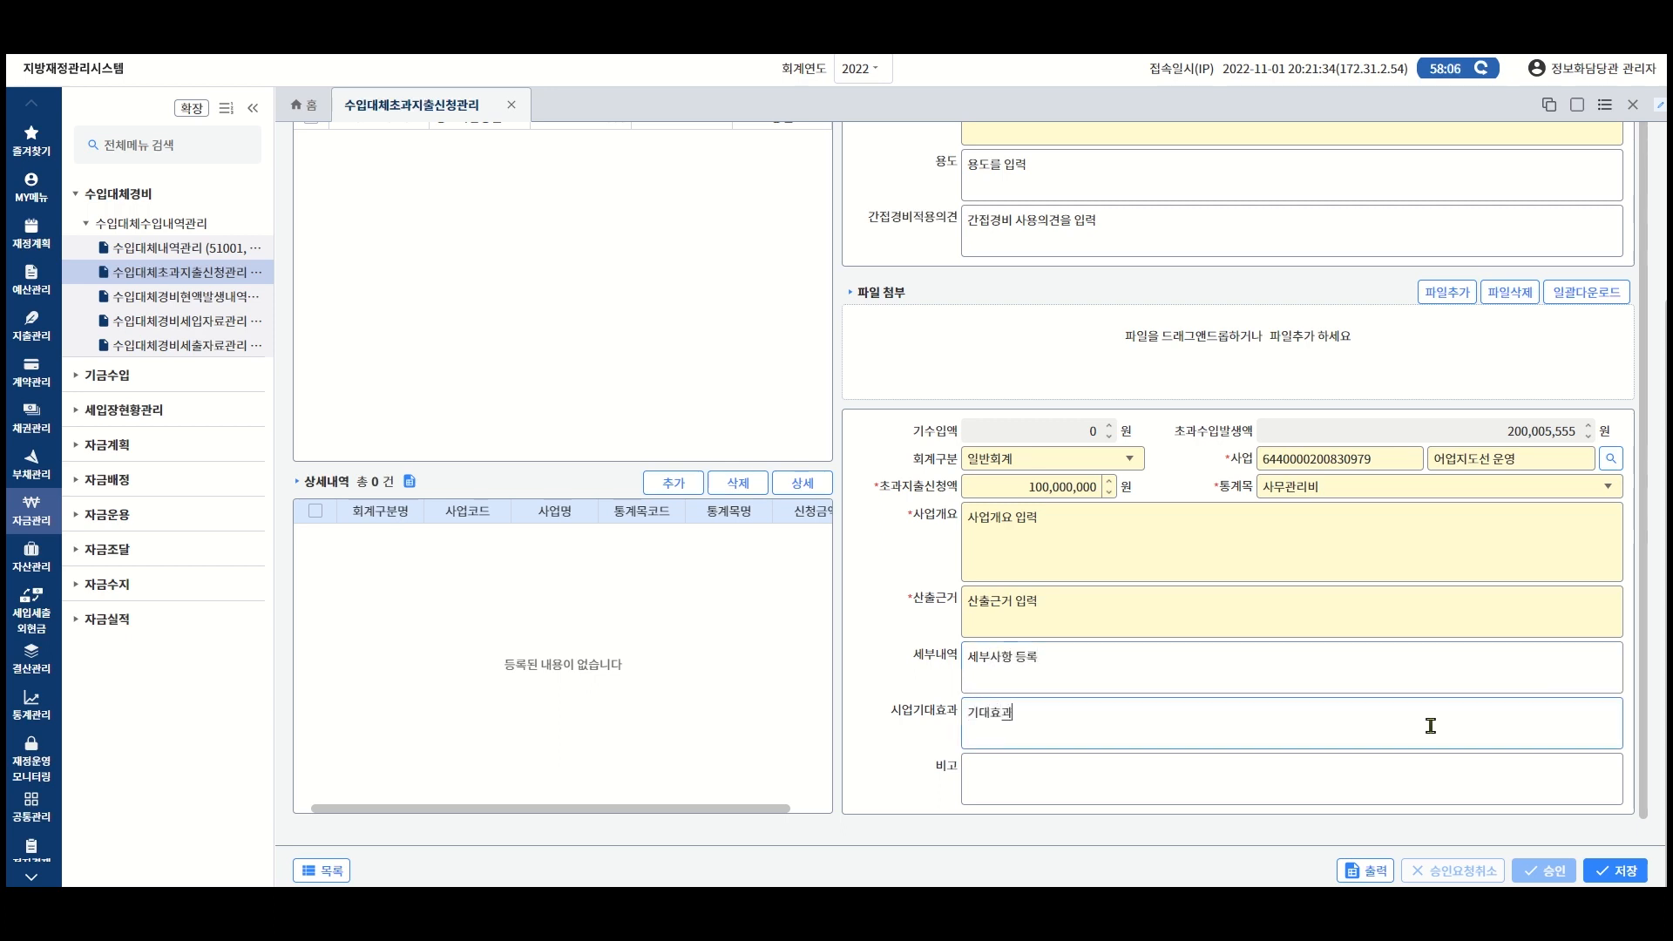
{"action": "type", "text": " 입력"}
{"action": "left_click", "coordinate": [1419, 776]}
{"action": "type", "text": "비고사항 등록"}
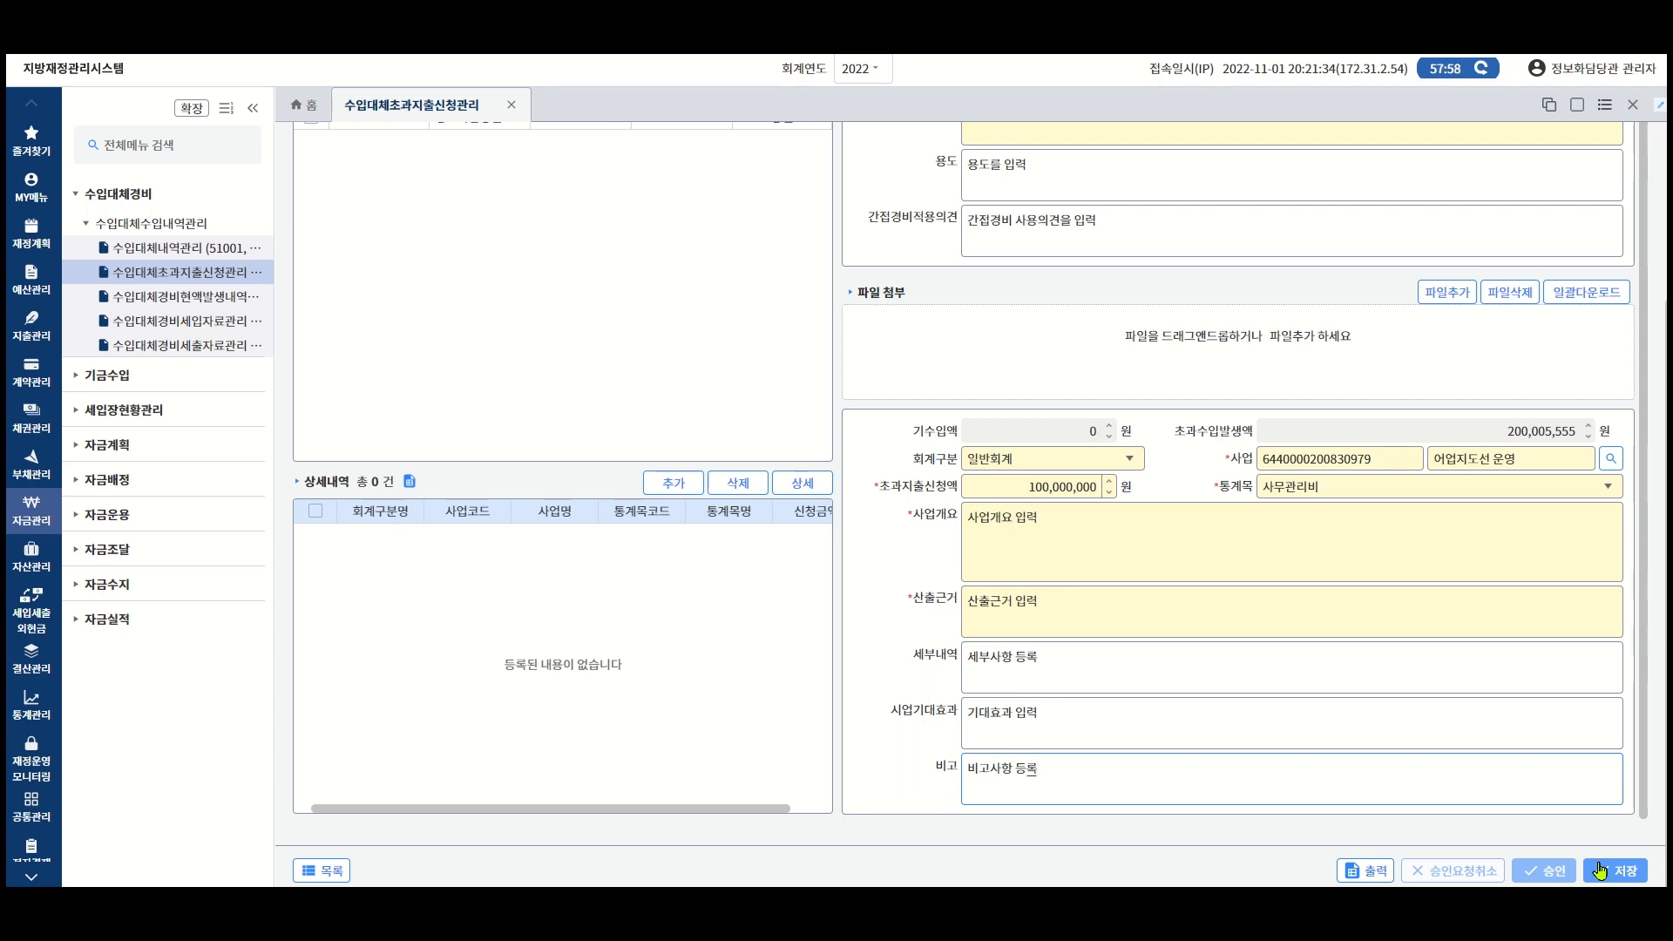
Save the excess-expenditure application and display its 상세내역 from the 신청내역 list.
{"action": "left_click", "coordinate": [1599, 870]}
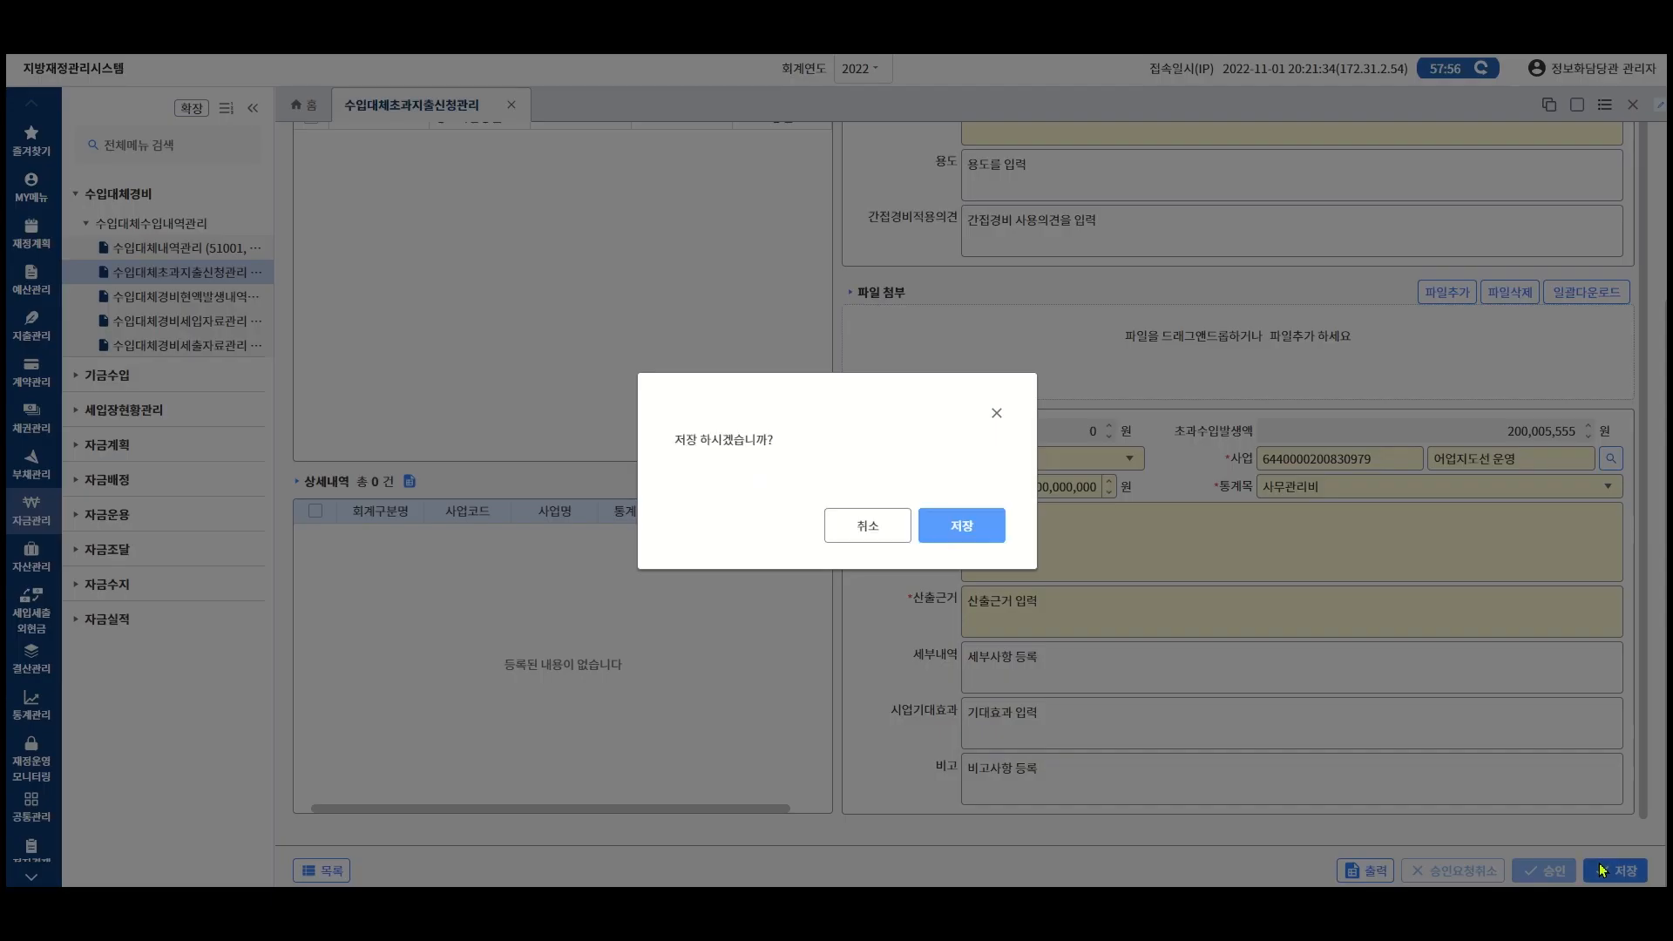
{"action": "left_click", "coordinate": [976, 526]}
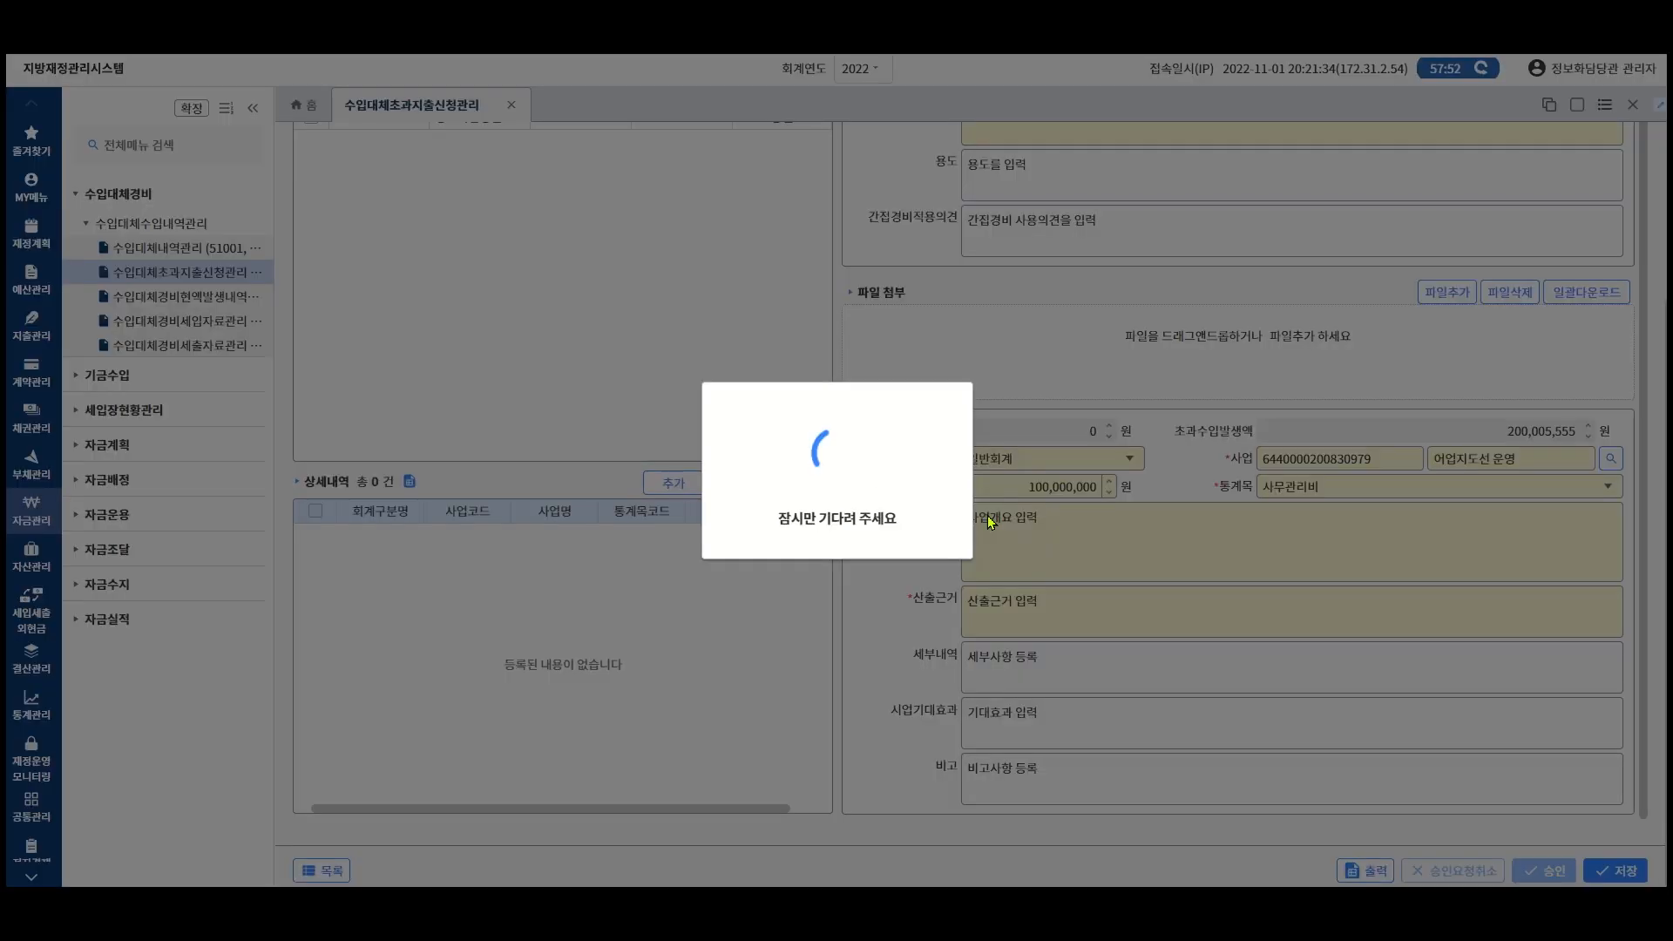
{"action": "left_click", "coordinate": [1394, 349]}
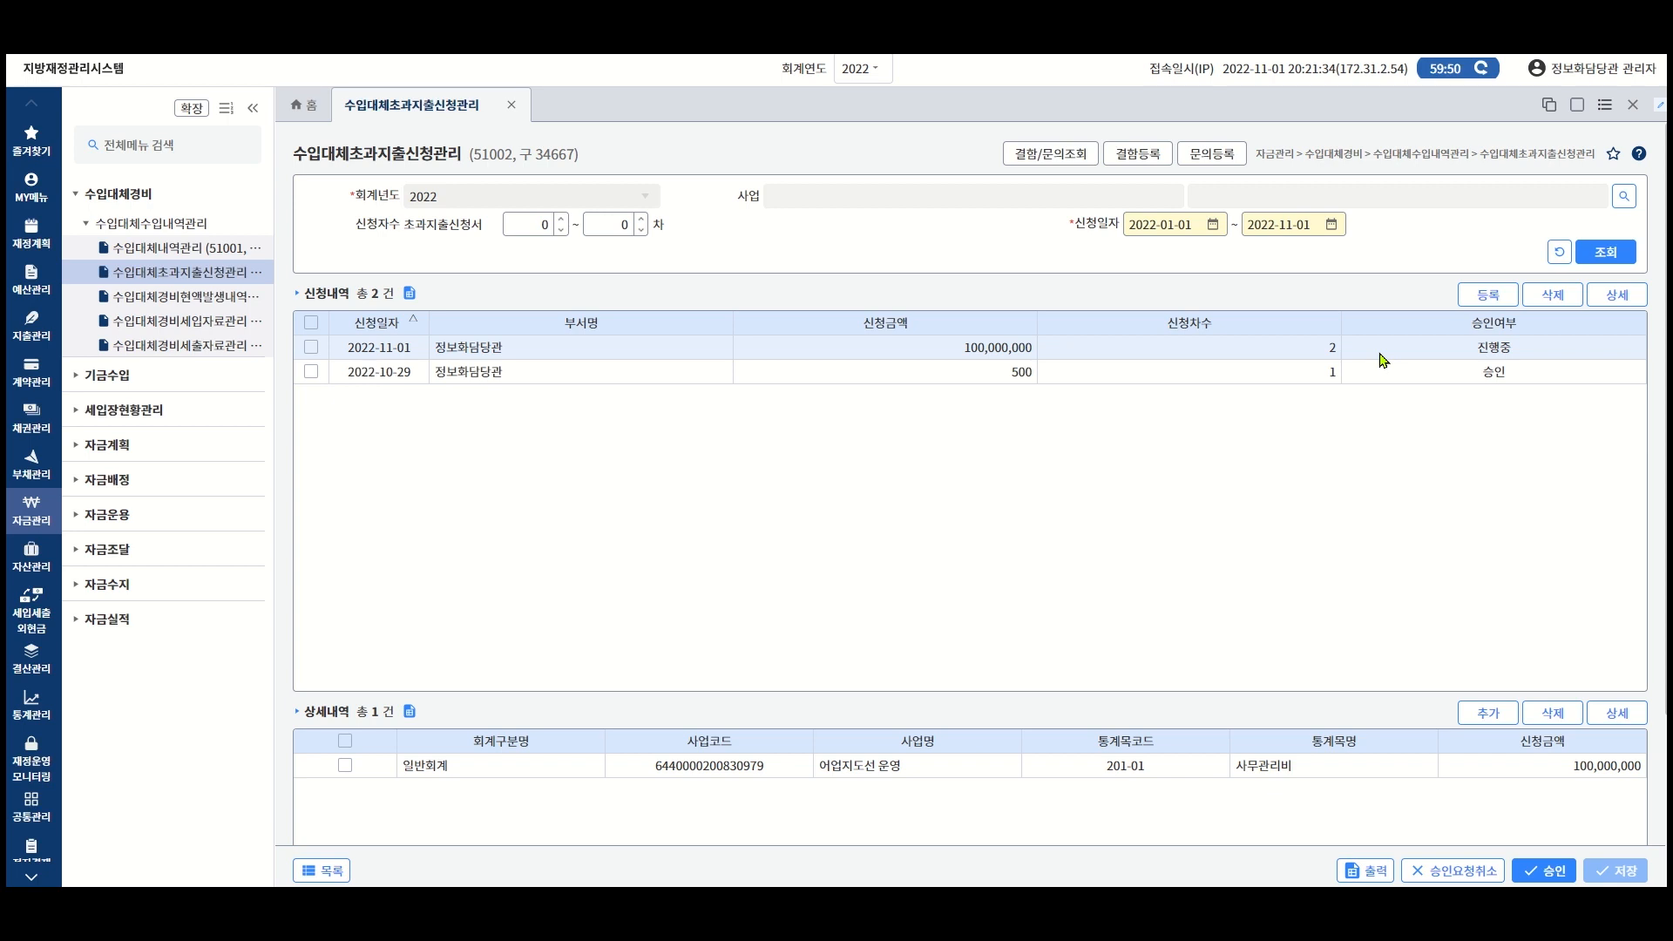
Review the 상세내역 and the saved form of the 2022-11-01 application, and query the 신청내역 again.
{"action": "scroll", "coordinate": [1331, 490], "scroll_direction": "down", "scroll_amount": 3}
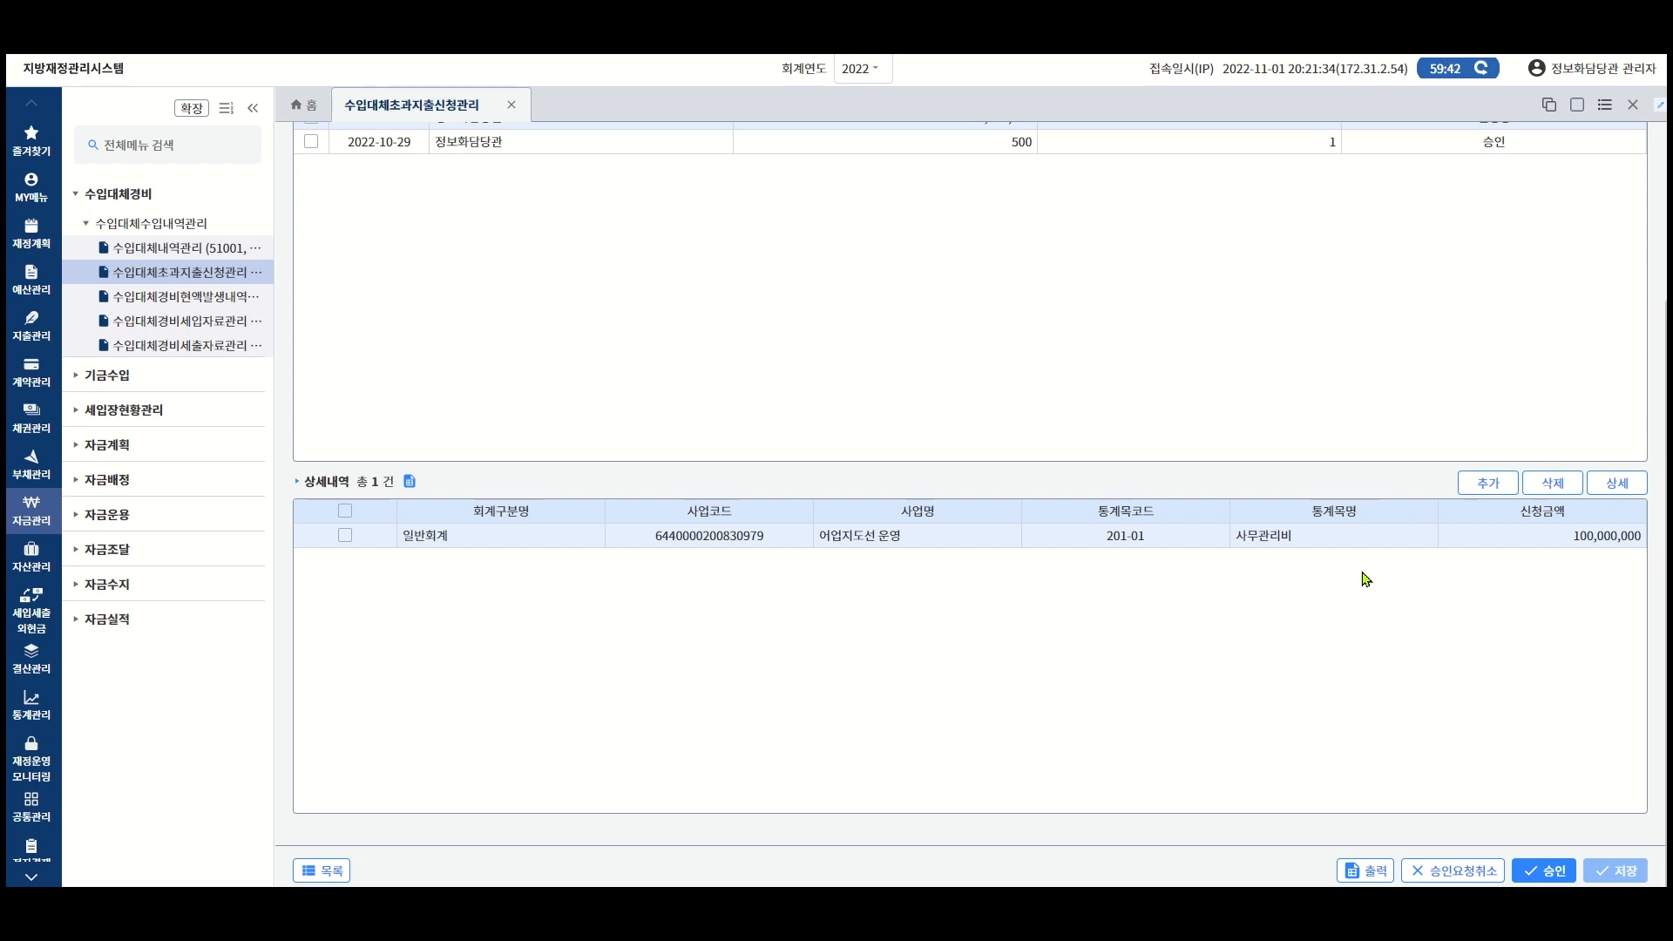
{"action": "scroll", "coordinate": [1406, 532], "scroll_direction": "up", "scroll_amount": 5}
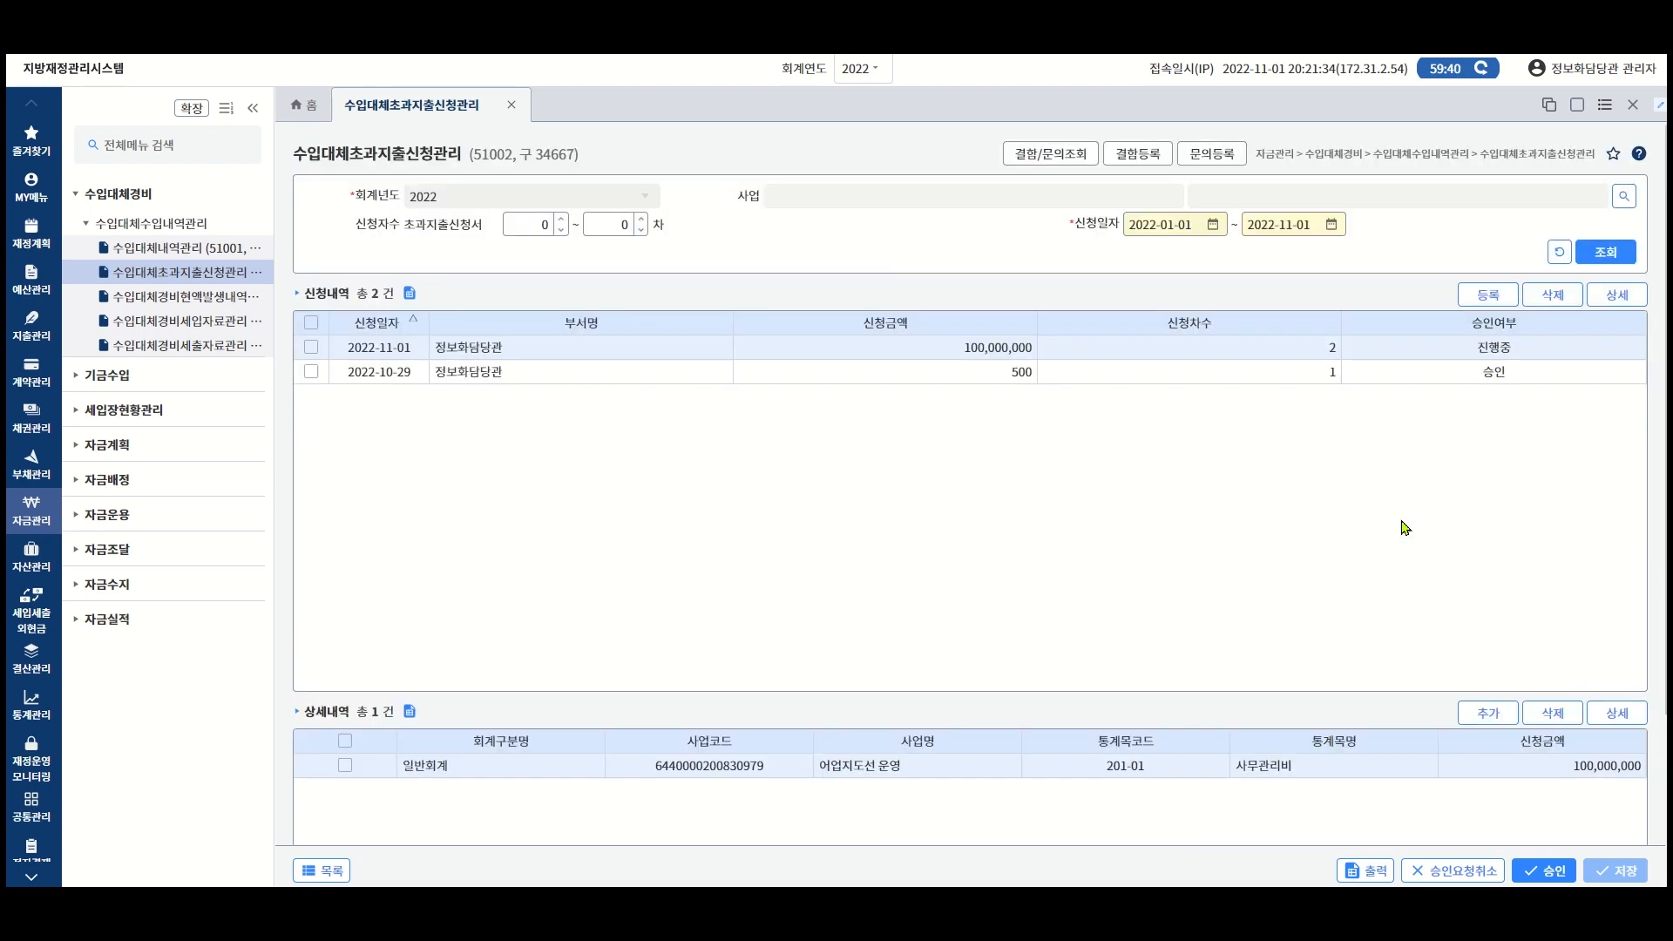
{"action": "left_click", "coordinate": [1610, 299]}
{"action": "scroll", "coordinate": [1425, 510], "scroll_direction": "down", "scroll_amount": 1}
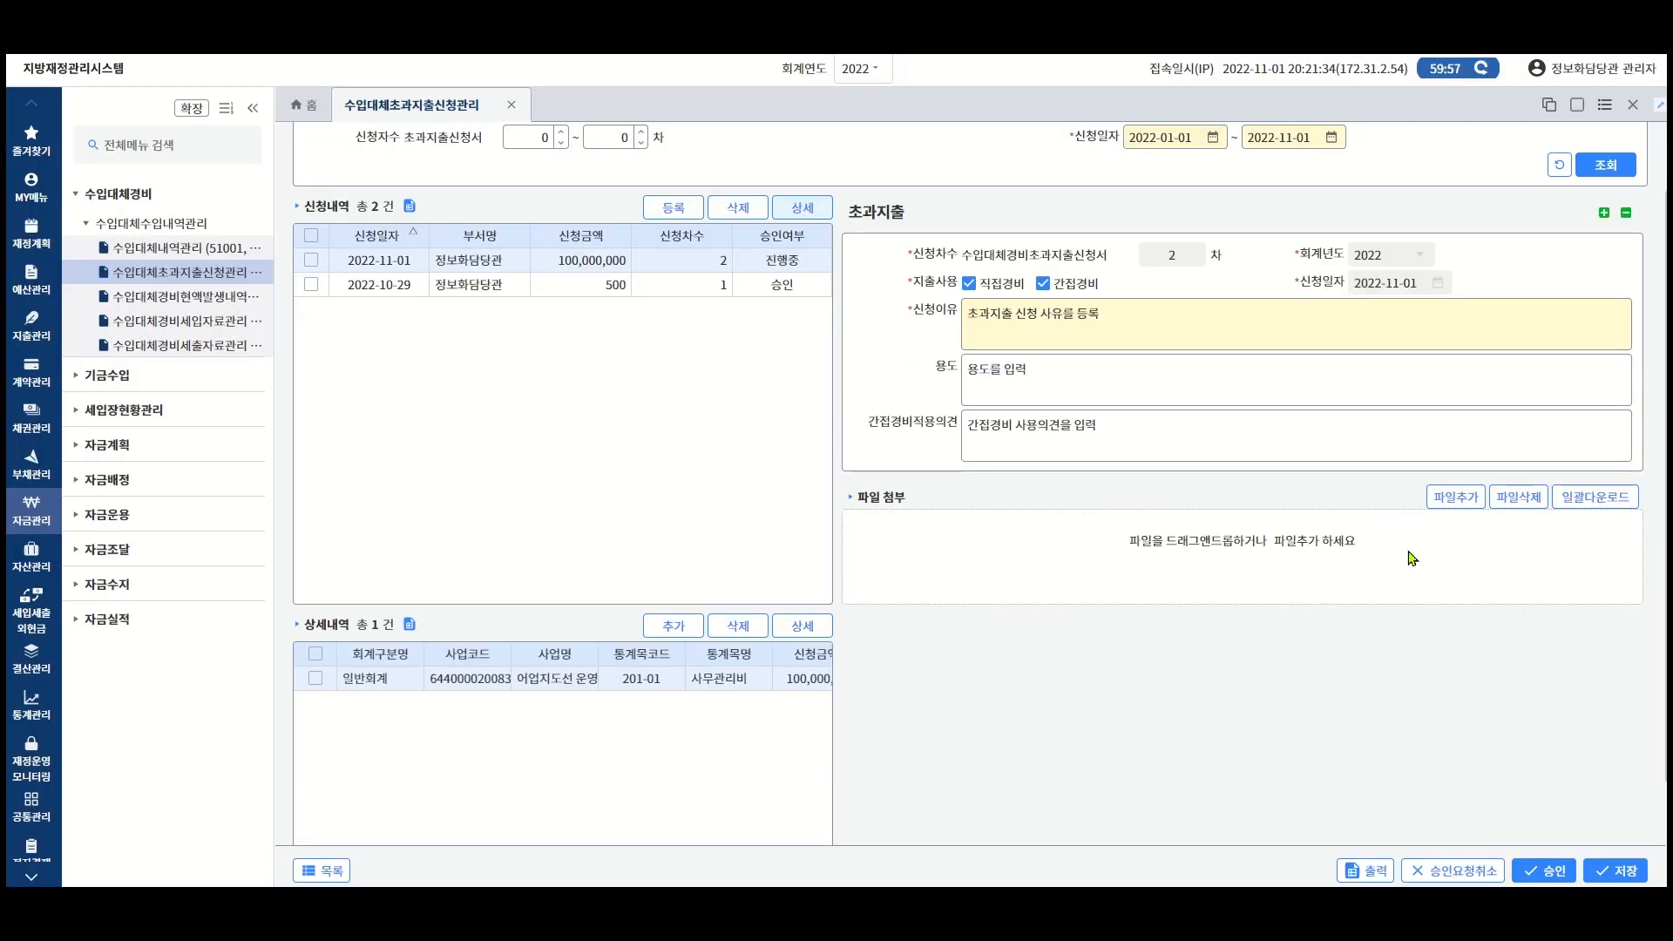
{"action": "left_click", "coordinate": [1606, 165]}
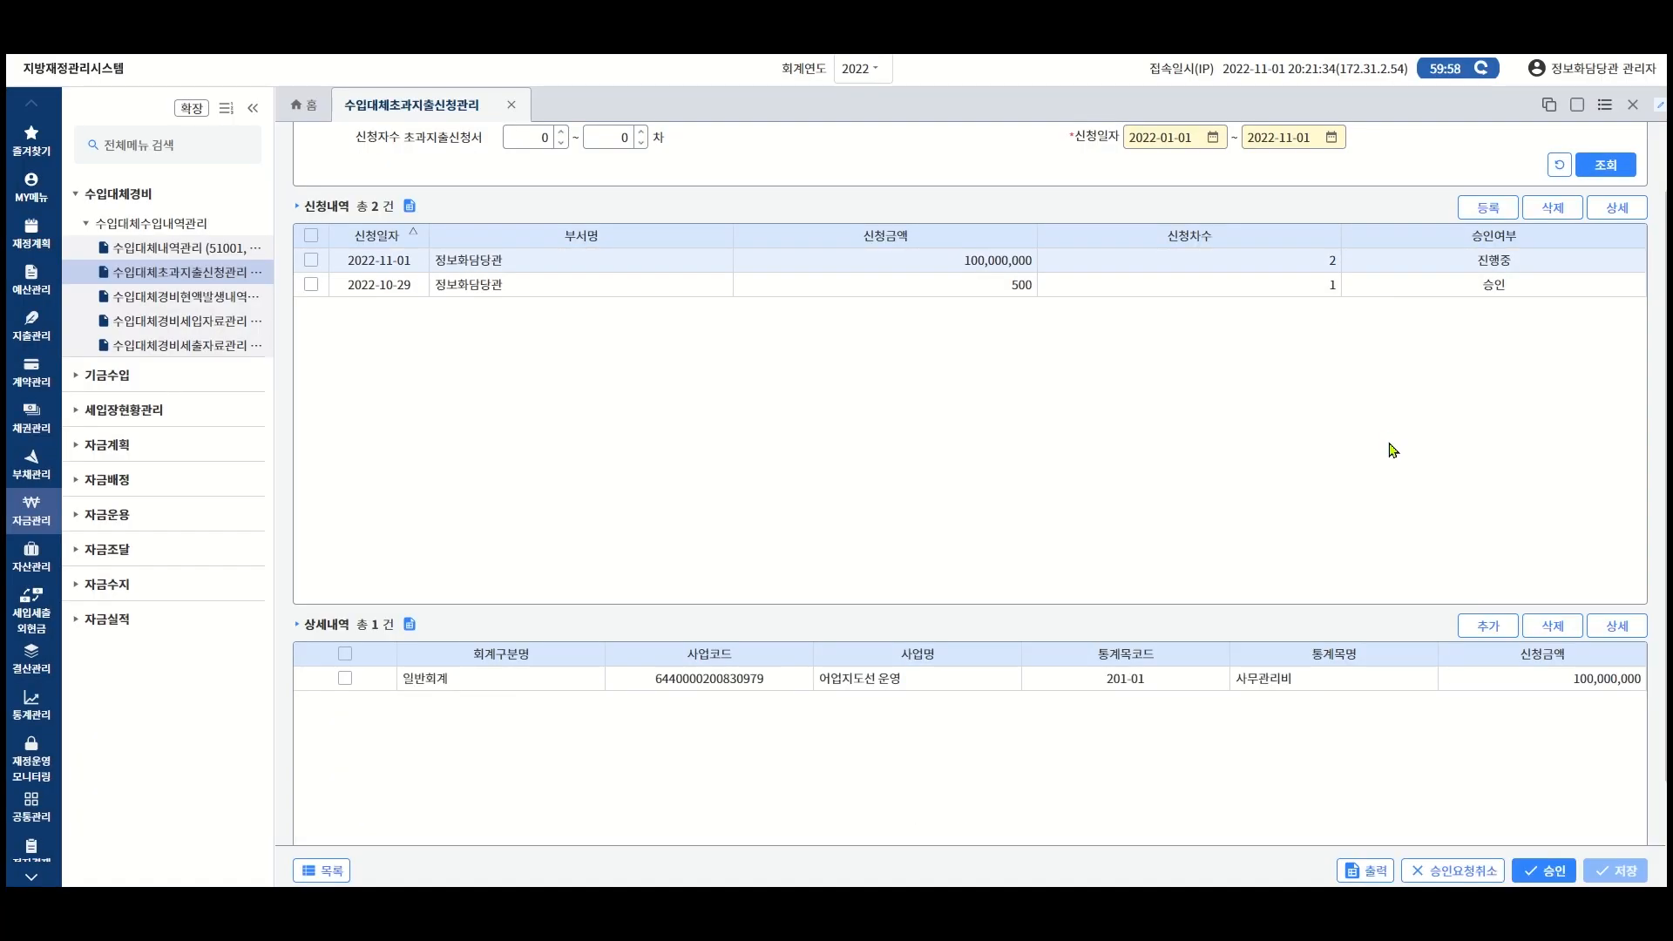
{"action": "scroll", "coordinate": [1391, 449], "scroll_direction": "down", "scroll_amount": 1}
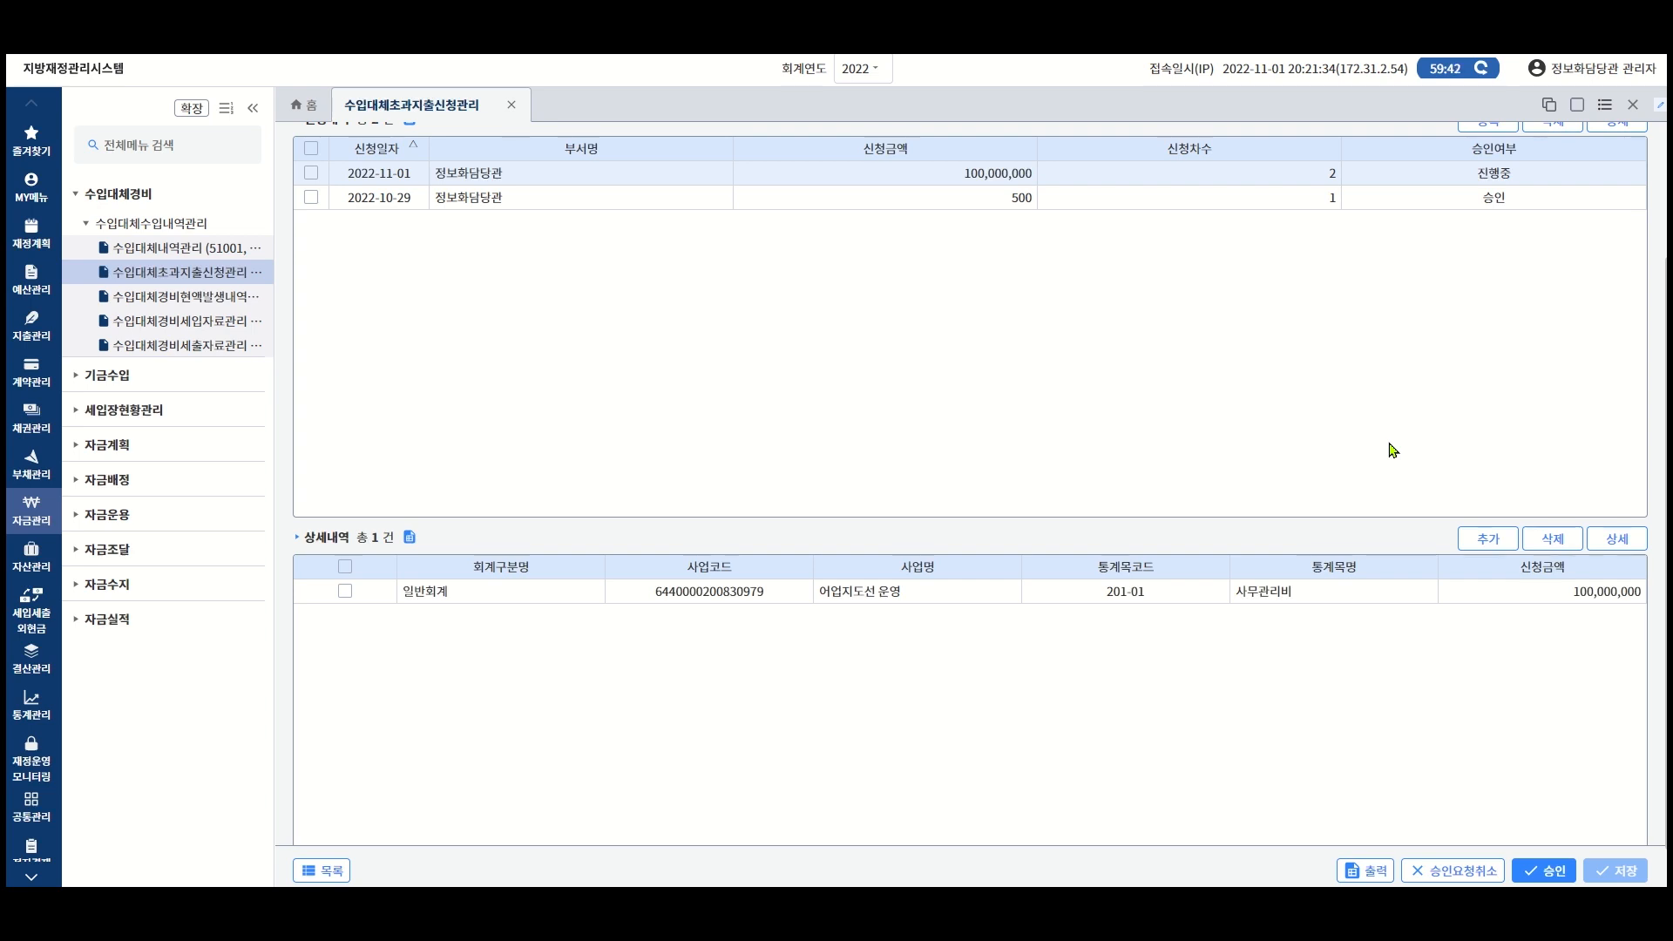
{"action": "scroll", "coordinate": [1393, 450], "scroll_direction": "up", "scroll_amount": 2}
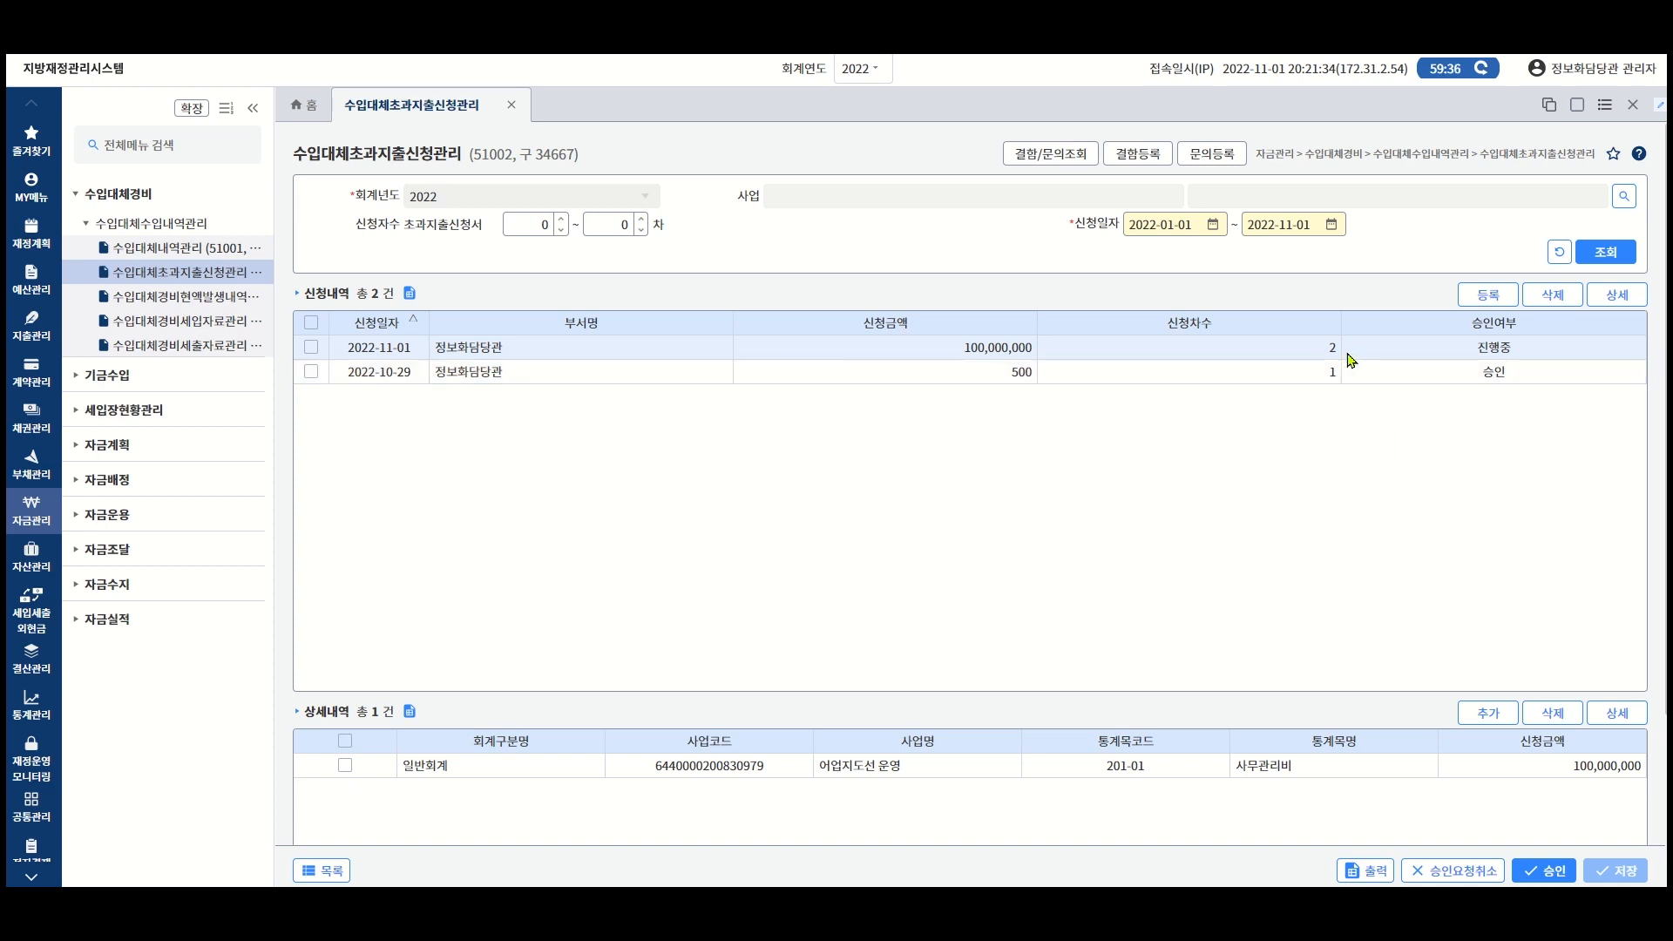
Approve the 2022-11-01 application for 100,000,000 won and display its 상세내역.
{"action": "left_click", "coordinate": [1548, 871]}
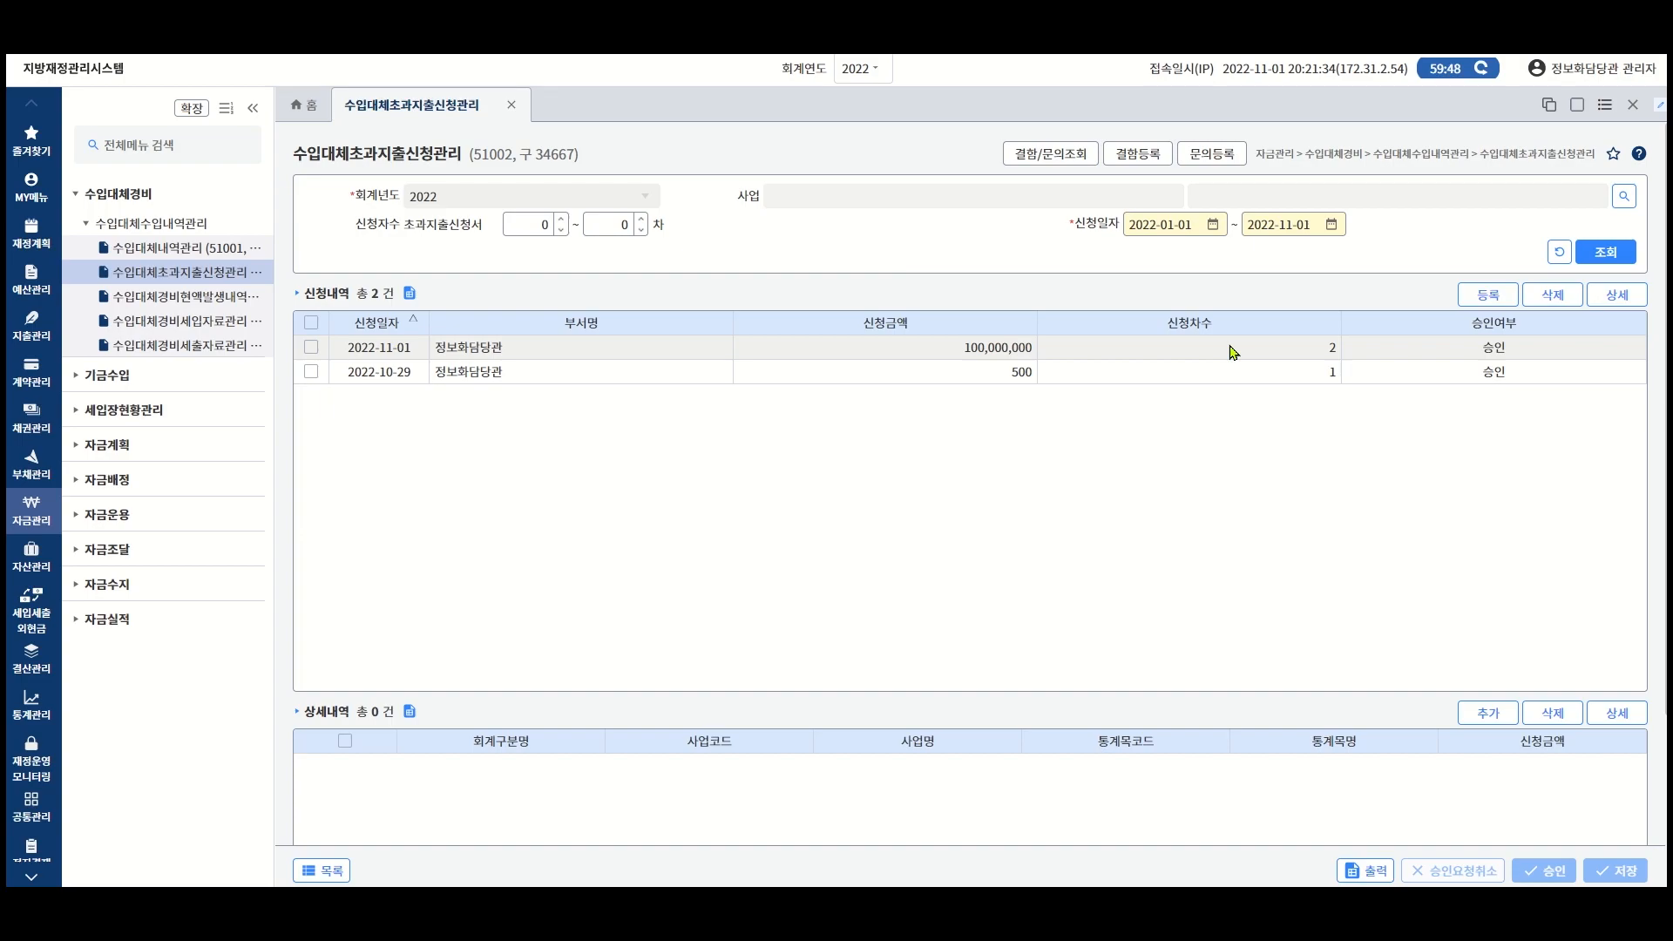
{"action": "left_click", "coordinate": [1290, 346]}
{"action": "scroll", "coordinate": [1284, 608], "scroll_direction": "down", "scroll_amount": 2}
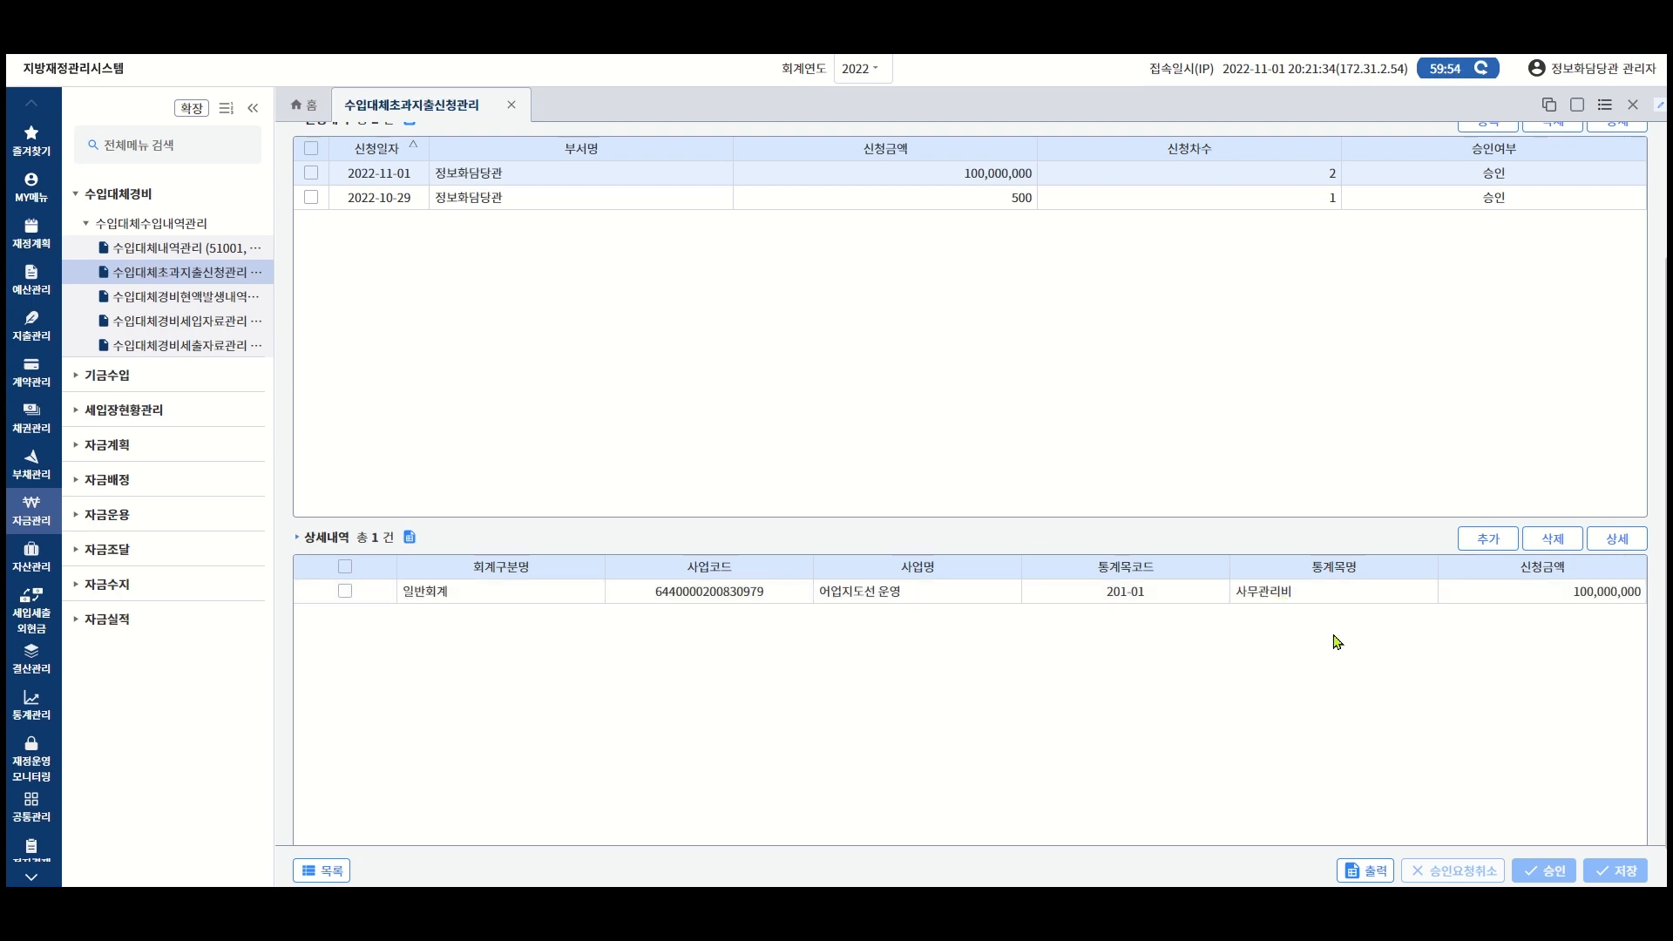
{"action": "scroll", "coordinate": [1377, 708], "scroll_direction": "up", "scroll_amount": 2}
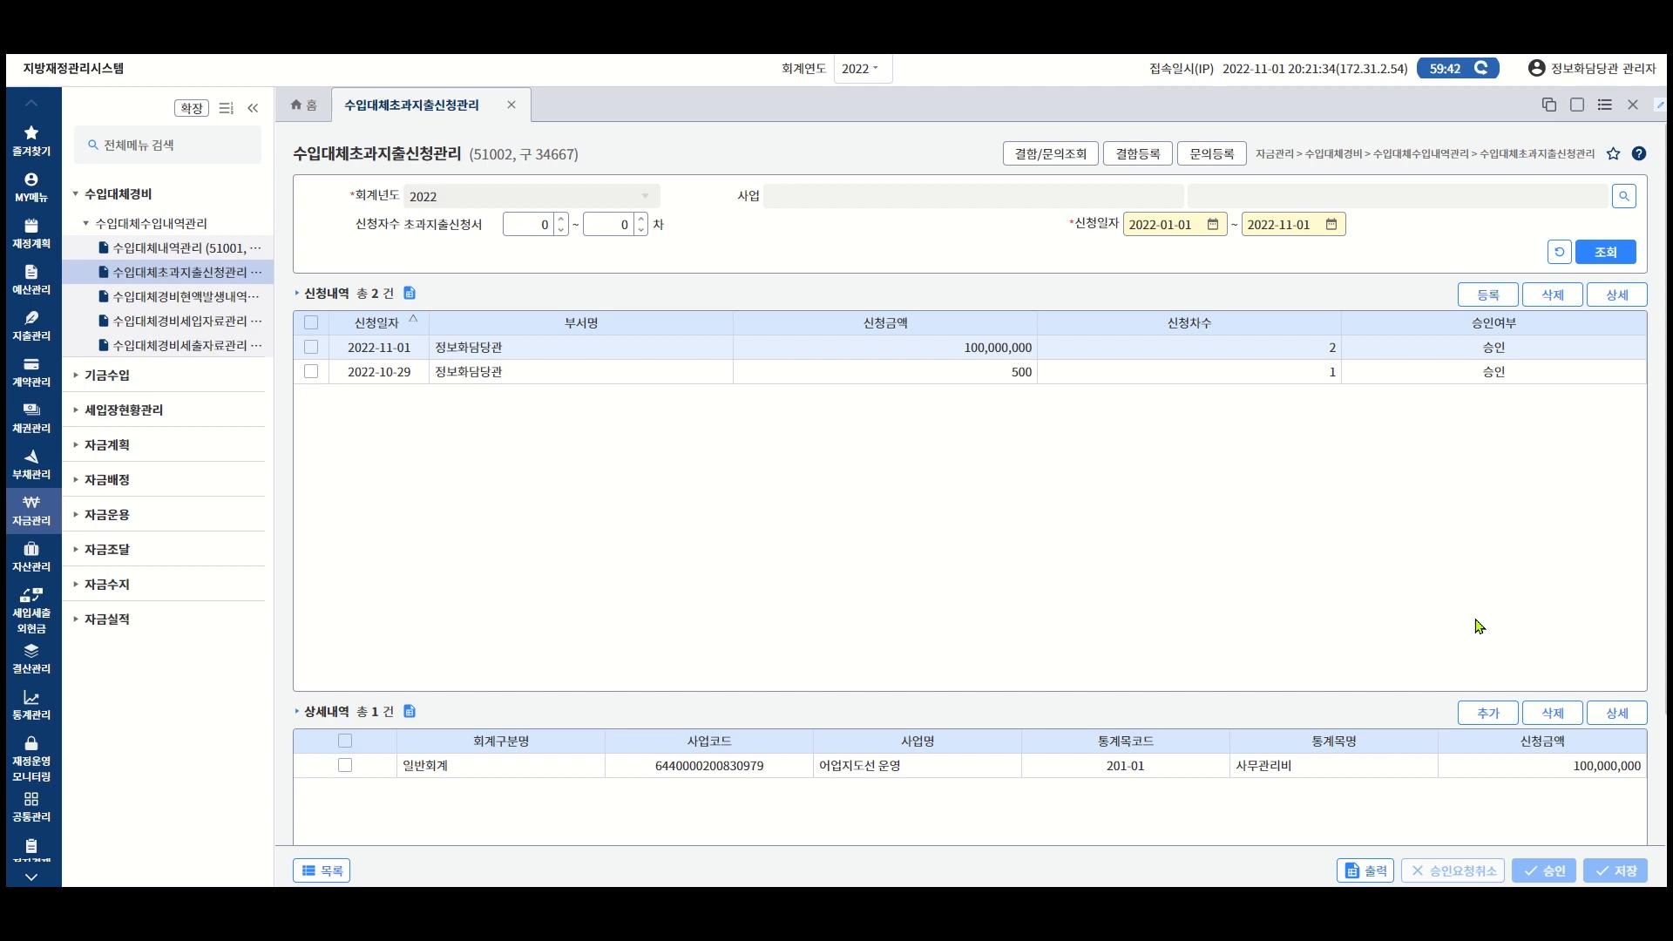
Try to delete the approved 2022-11-01 application from the 신청내역.
{"action": "left_click", "coordinate": [1563, 303]}
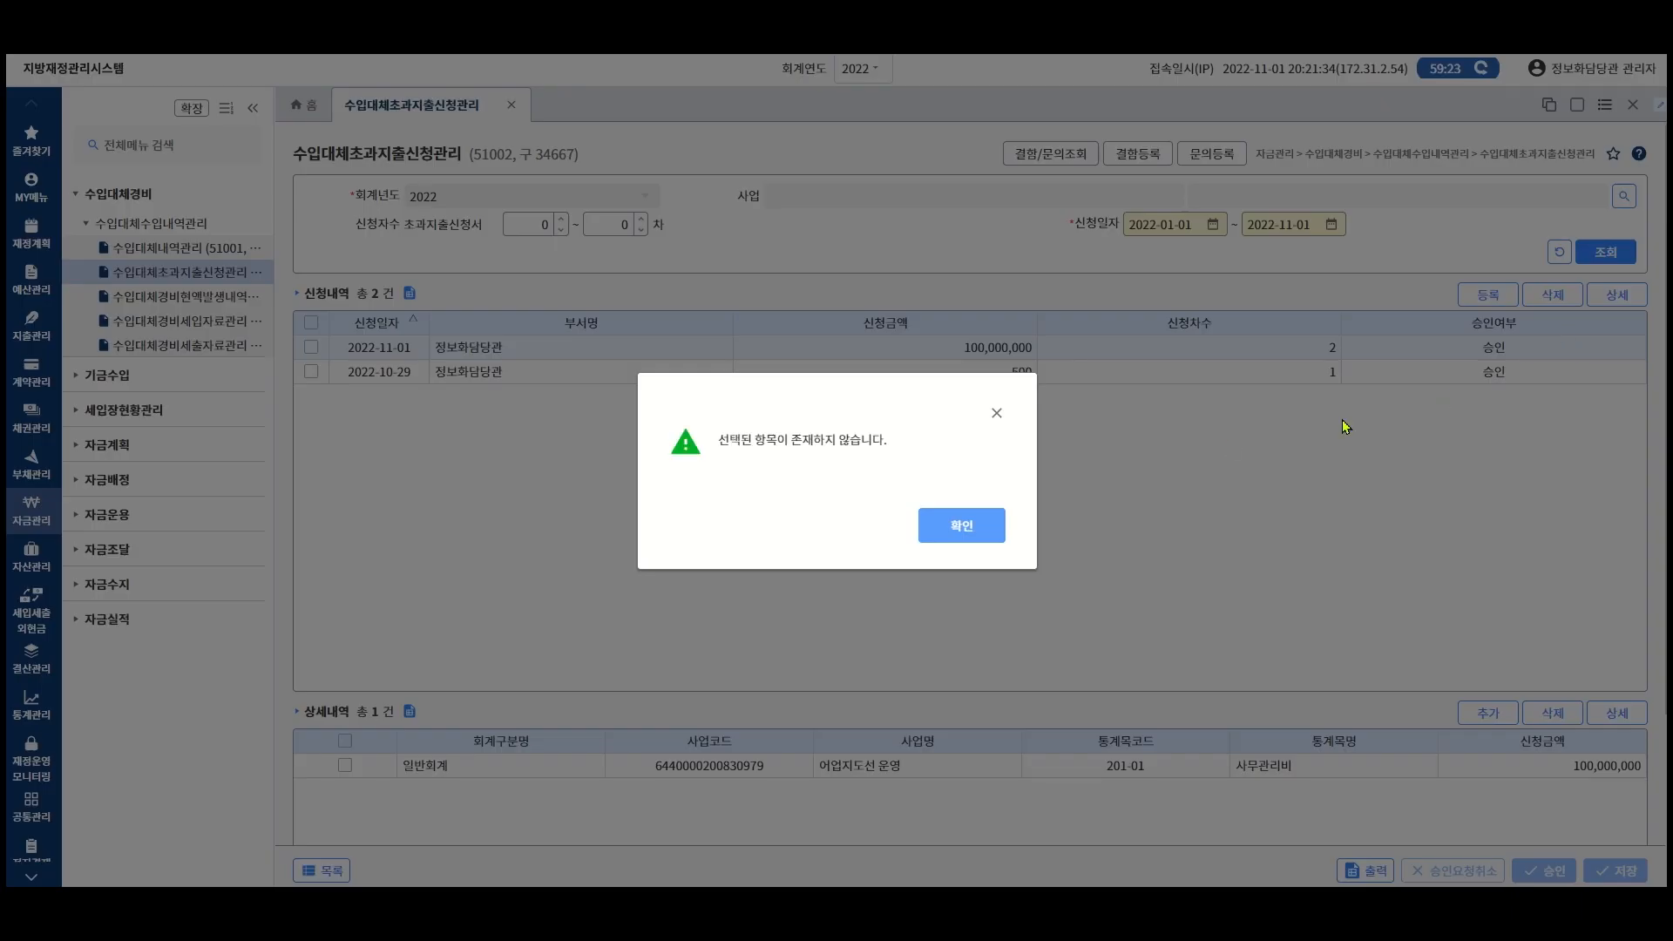
{"action": "left_click", "coordinate": [925, 525]}
{"action": "left_click", "coordinate": [311, 347]}
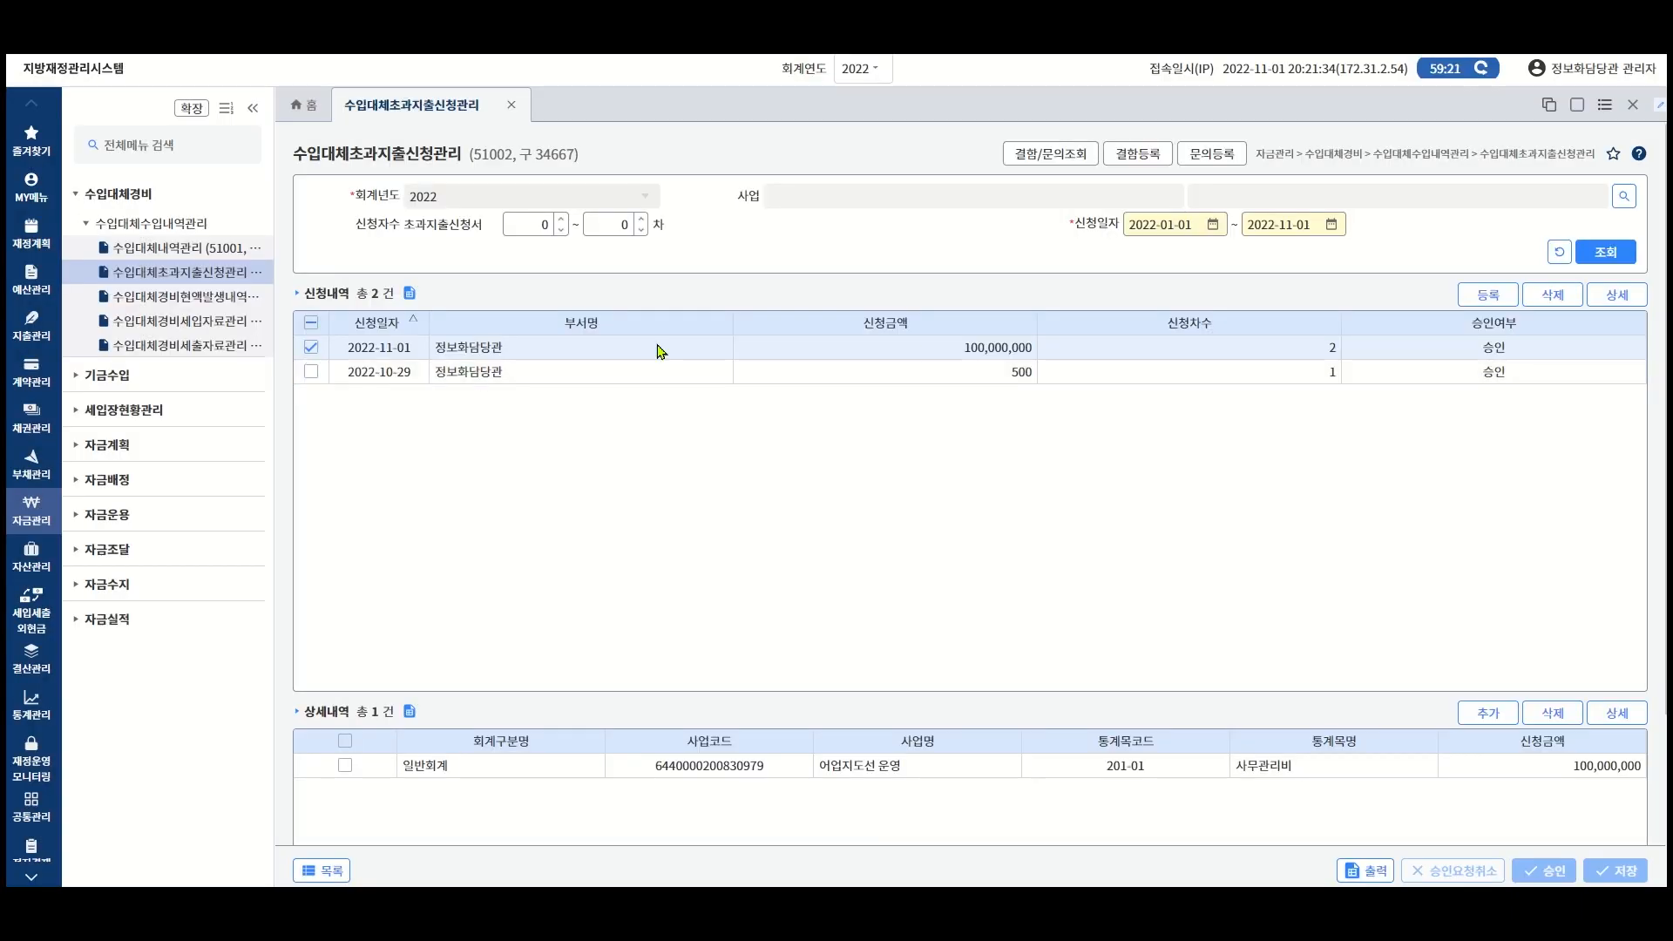
{"action": "left_click", "coordinate": [1556, 296]}
{"action": "left_click", "coordinate": [960, 528]}
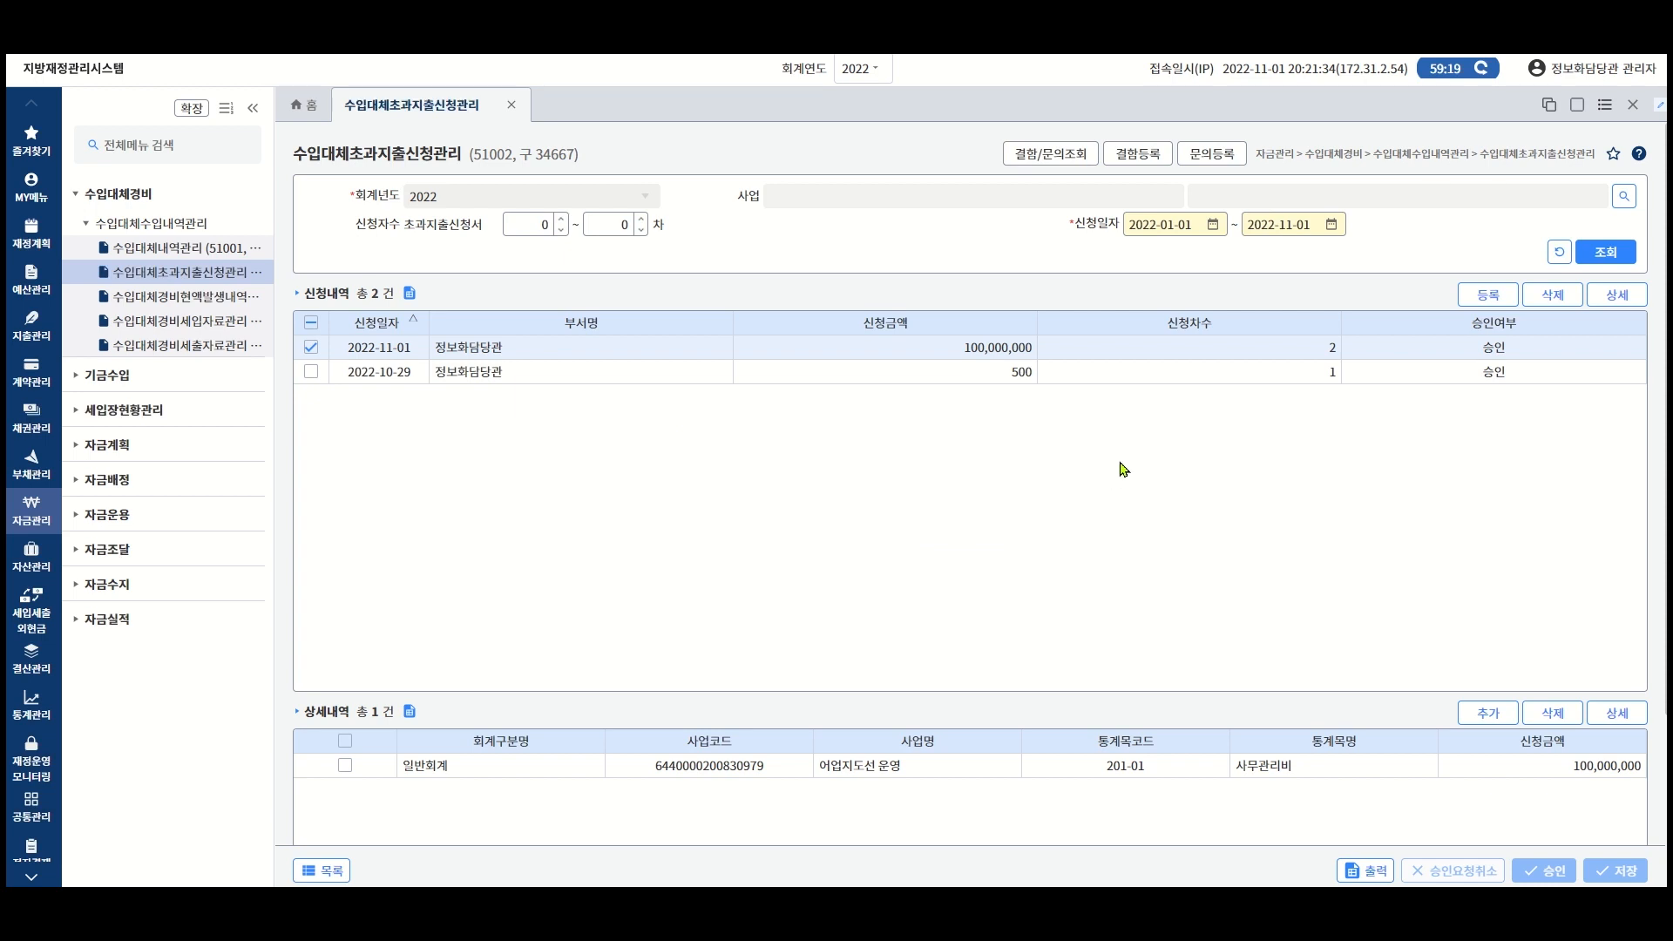